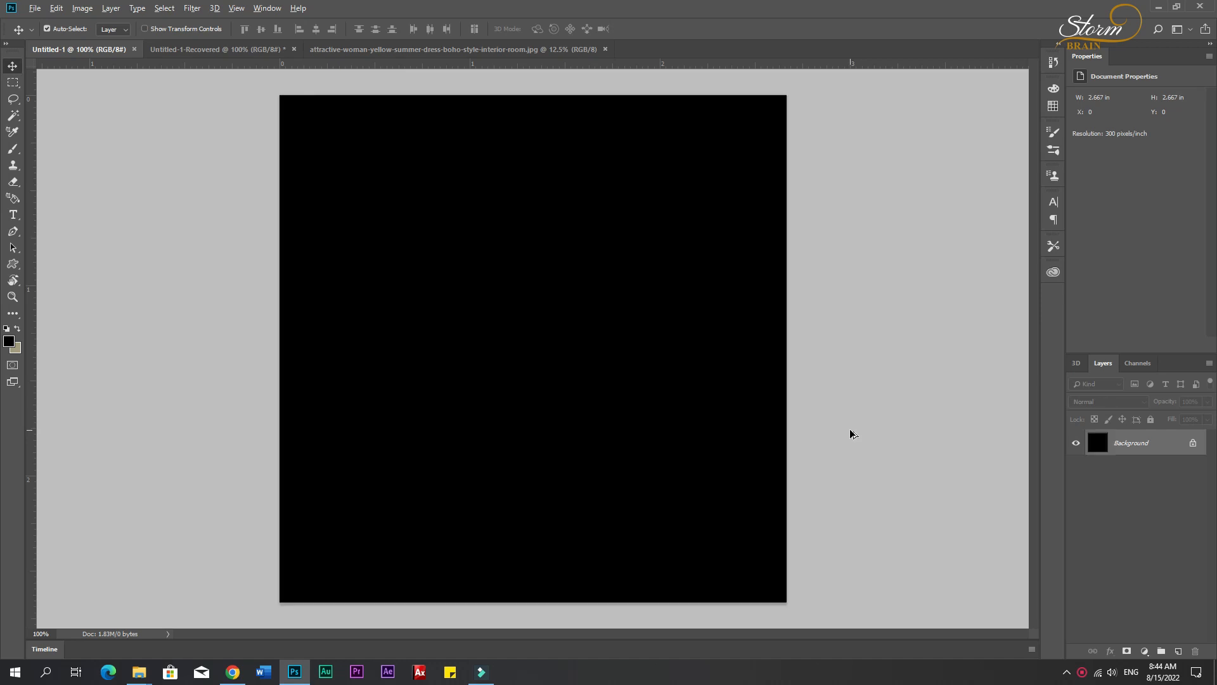
# - Swap the foreground and background colours and draw a beige square about 181 px wide on the canvas's left side
pyautogui.click(17, 328)
pyautogui.rightClick(13, 264)
pyautogui.click(56, 265)
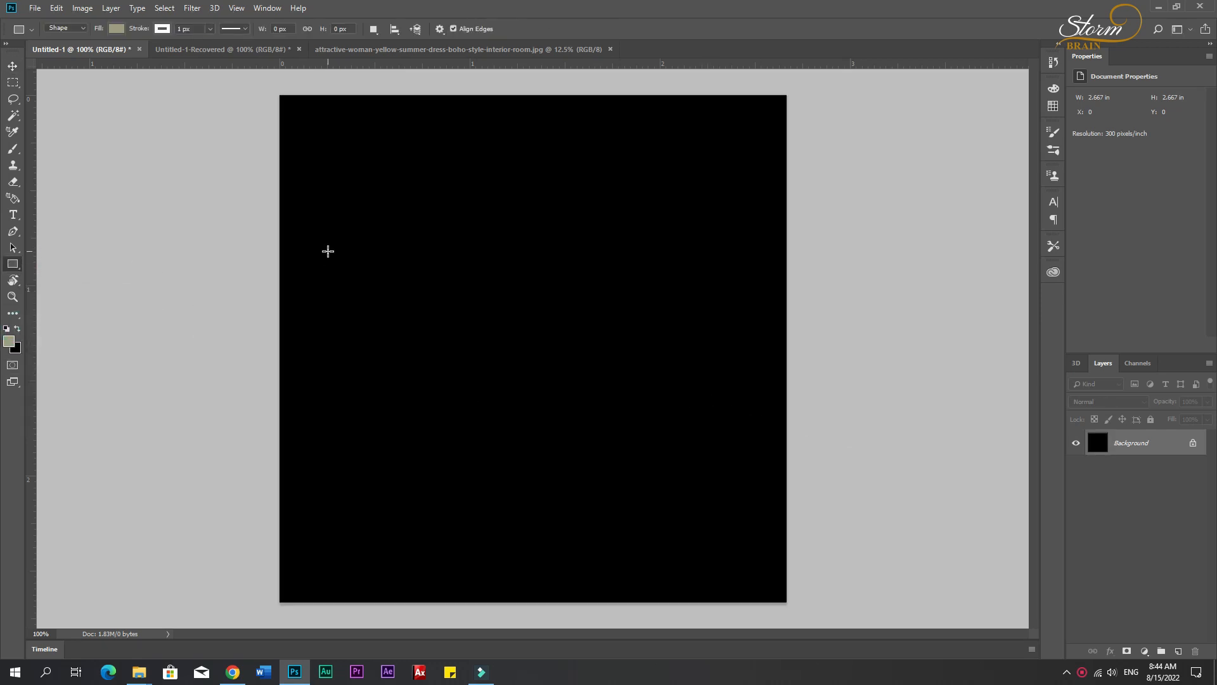
pyautogui.moveTo(328, 251); pyautogui.dragTo(442, 365)
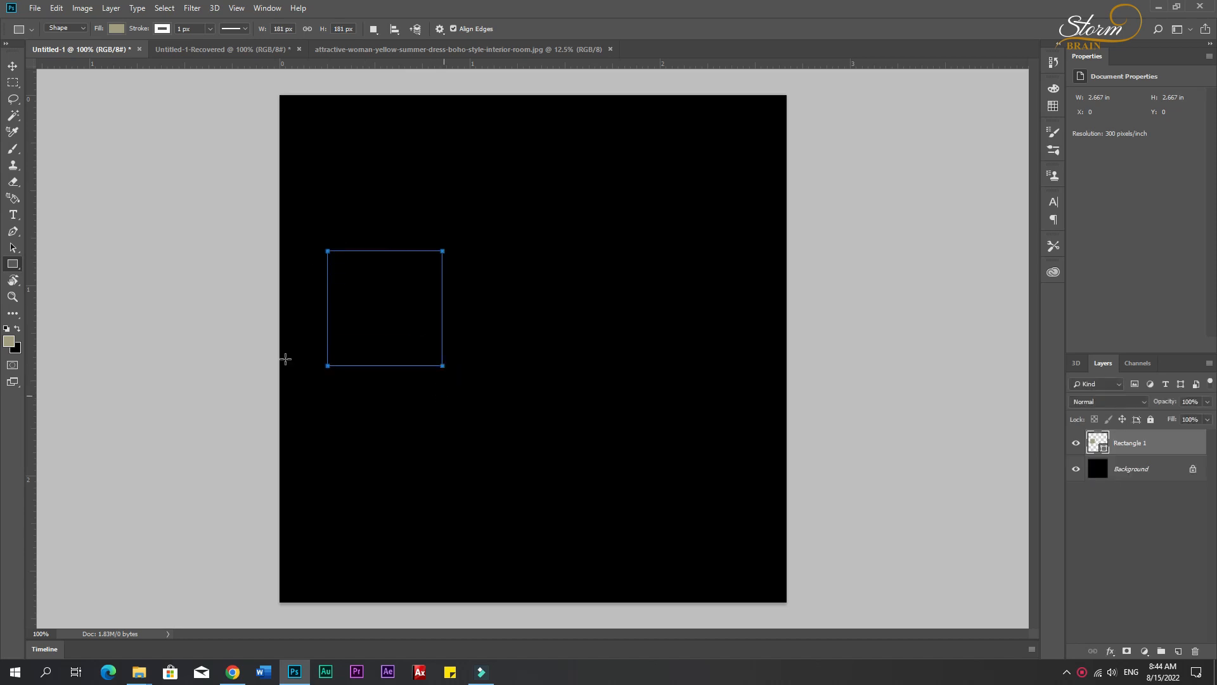
pyautogui.moveTo(16, 53); pyautogui.dragTo(16, 60)
pyautogui.click(16, 66)
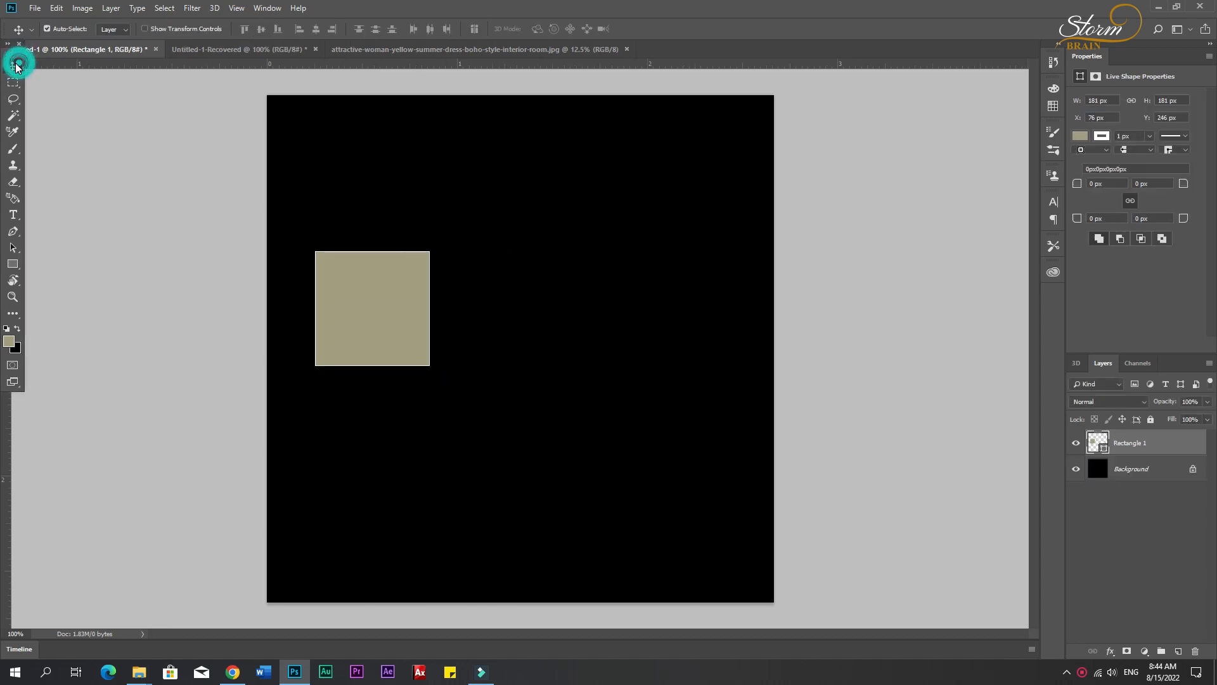
# - Enlarge the square to about 442%, rotate it −45° and centre it on the canvas's right edge
pyautogui.hotkey('ctrl', 't')
pyautogui.moveTo(373, 251); pyautogui.dragTo(373, 95)
pyautogui.moveTo(368, 366); pyautogui.dragTo(373, 602)
pyautogui.moveTo(315, 349); pyautogui.dragTo(267, 350)
pyautogui.moveTo(430, 349); pyautogui.dragTo(778, 375)
pyautogui.moveTo(875, 375); pyautogui.dragTo(694, 161)
pyautogui.moveTo(383, 333); pyautogui.dragTo(639, 330)
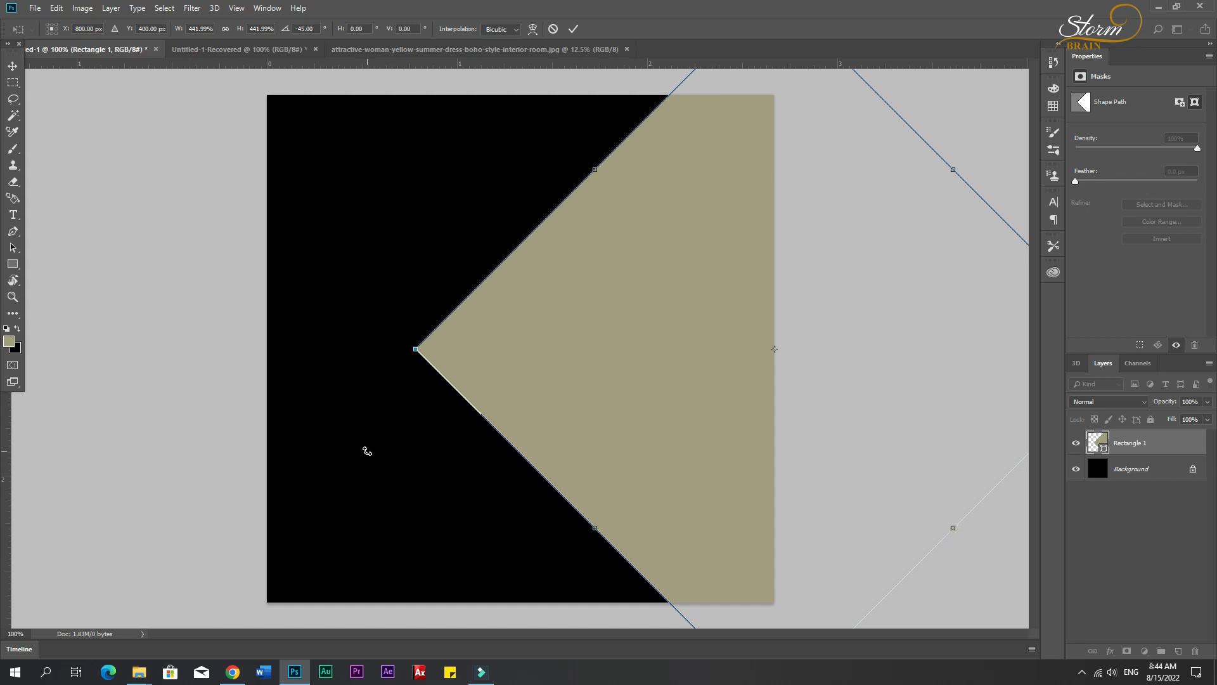
# - Scale the diamond down to about 383%, slightly adjust its upper corner, and apply the transform
pyautogui.scroll(-2, 448, 439)
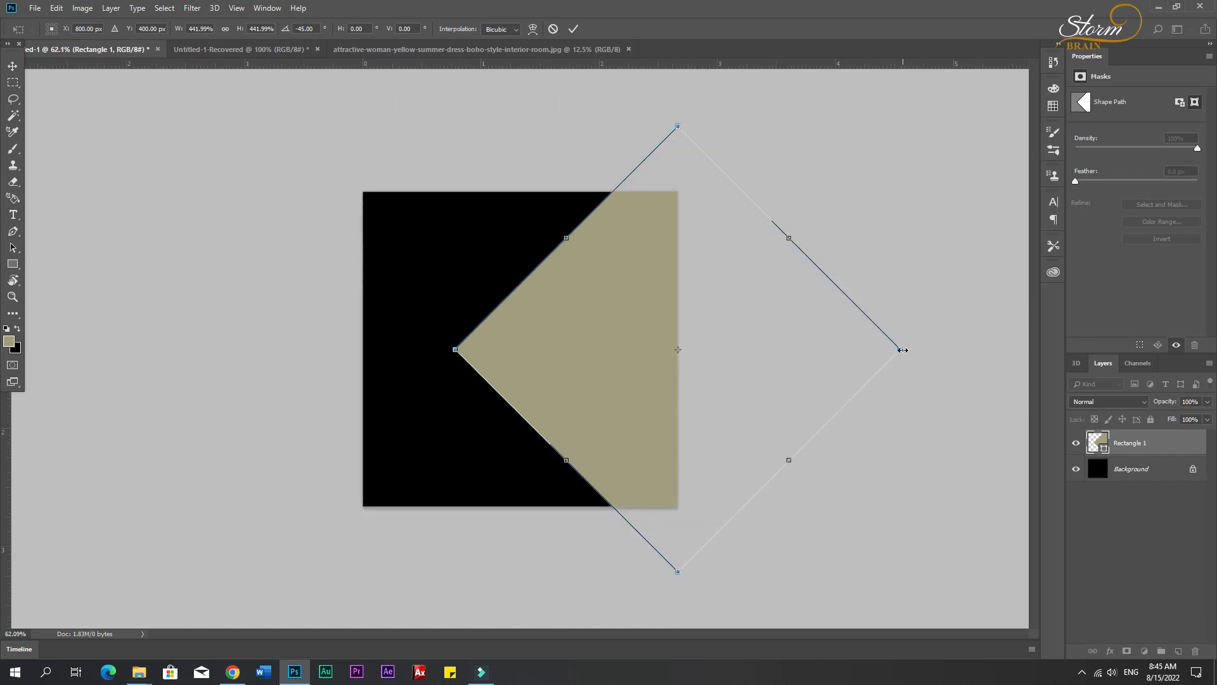
pyautogui.moveTo(901, 349); pyautogui.dragTo(839, 361)
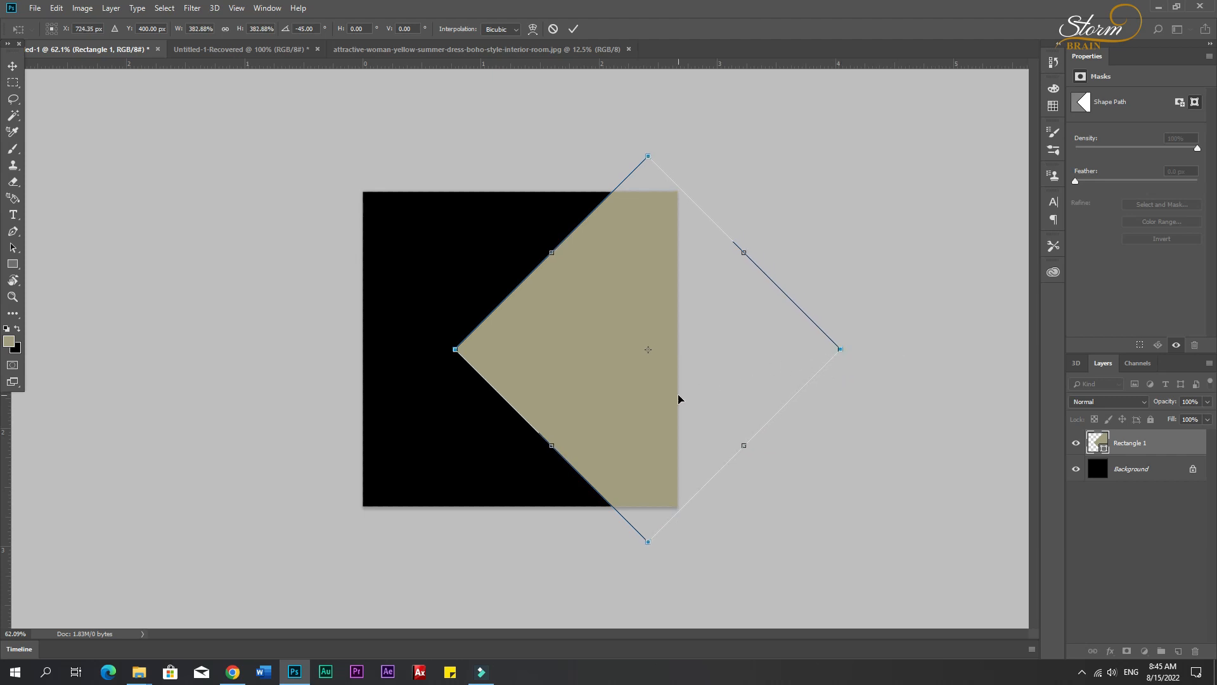
pyautogui.moveTo(648, 156); pyautogui.dragTo(653, 163)
pyautogui.press('Return')
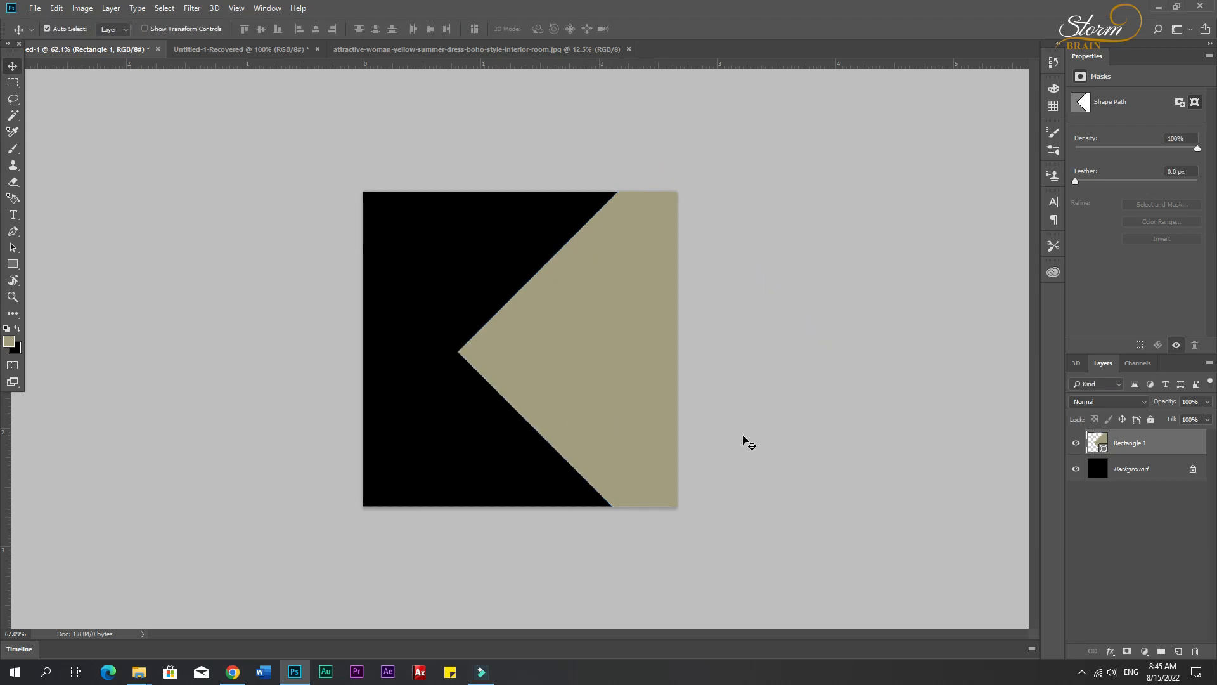
# - Bring the photo of the woman in the yellow dress into the design and clip it to the diamond shape
pyautogui.click(457, 49)
pyautogui.moveTo(562, 338); pyautogui.dragTo(614, 359)
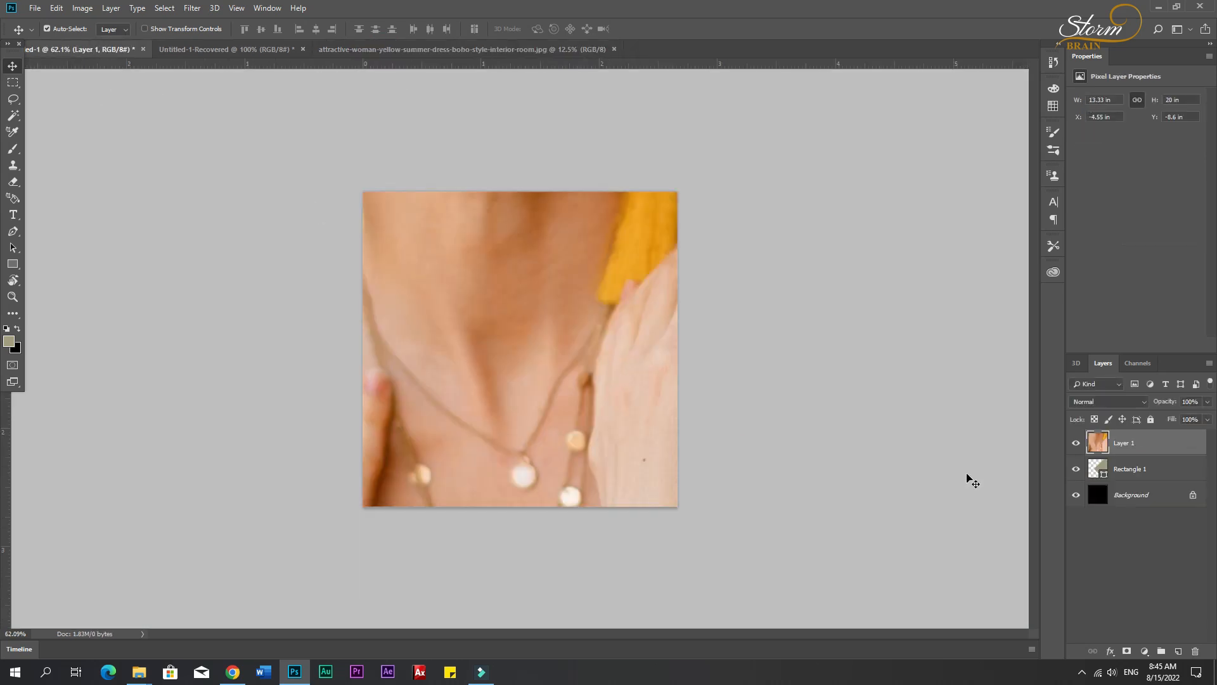
pyautogui.keyDown('alt'); pyautogui.click(1142, 456); pyautogui.keyUp('alt')
# - Scale the clipped photo down to about 18.4% so the woman fits inside the diamond
pyautogui.hotkey('ctrl', 't')
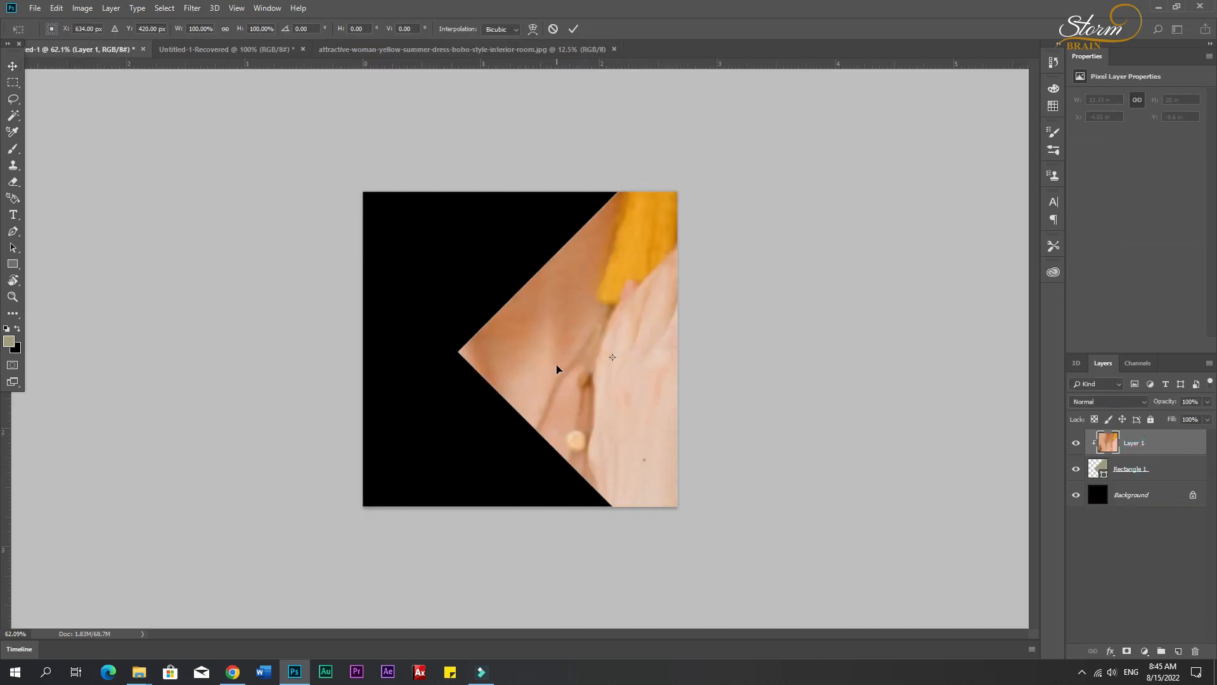
pyautogui.hotkey('ctrl', '0')
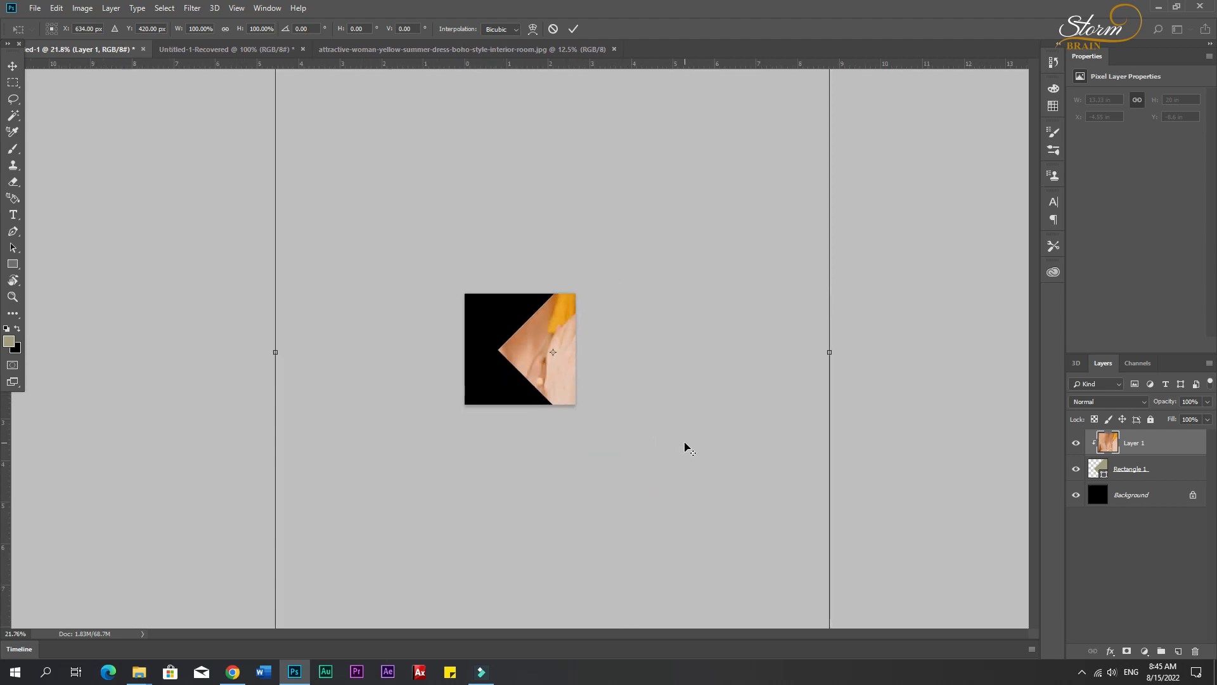
pyautogui.moveTo(646, 515); pyautogui.dragTo(519, 412)
pyautogui.scroll(8, 524, 408)
pyautogui.scroll(15, 524, 407)
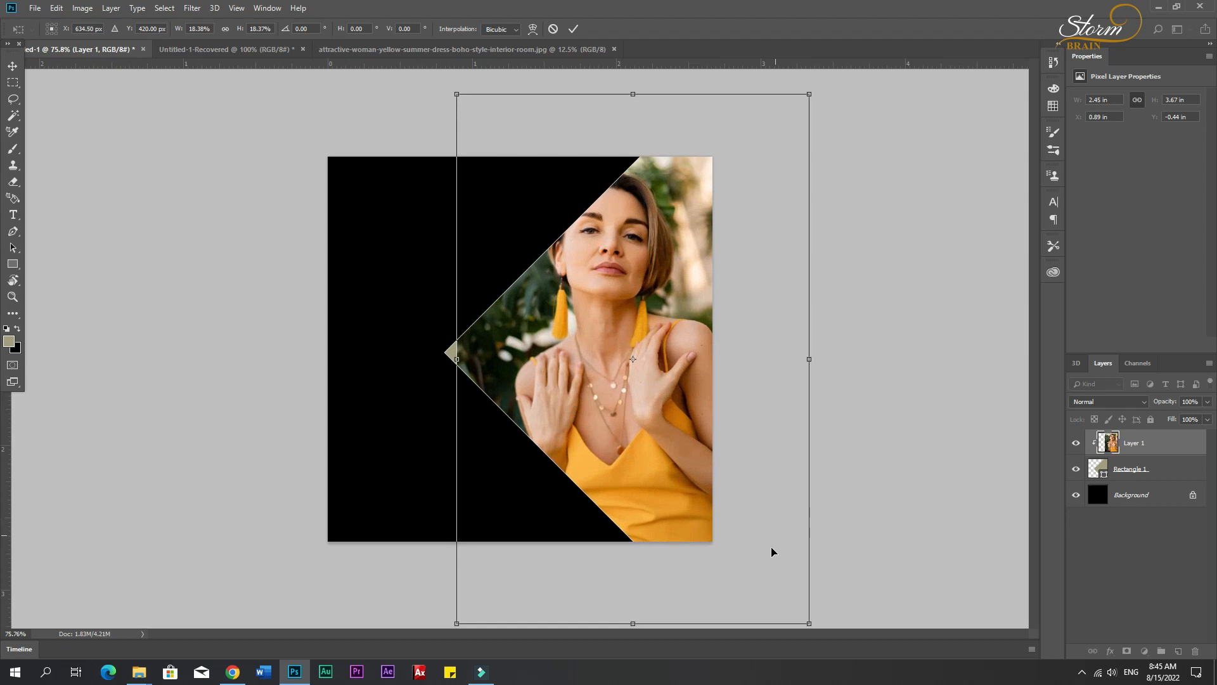
# - Resize the photo to about 1.98 × 2.97 in, position the woman in the diamond's right part, and apply the transform
pyautogui.moveTo(806, 622); pyautogui.dragTo(830, 630)
pyautogui.moveTo(693, 536); pyautogui.dragTo(714, 435)
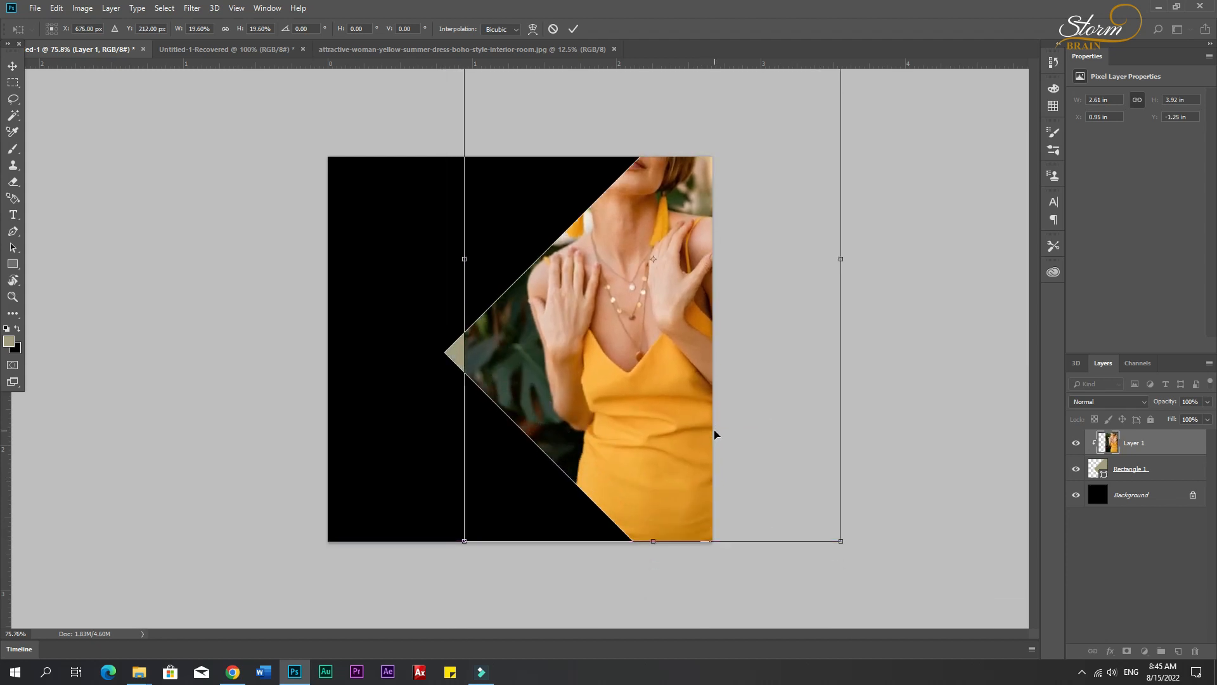
pyautogui.scroll(8, 781, 511)
pyautogui.scroll(-15, 778, 517)
pyautogui.moveTo(493, 172); pyautogui.dragTo(536, 235)
pyautogui.moveTo(612, 355); pyautogui.dragTo(589, 351)
pyautogui.press('Return')
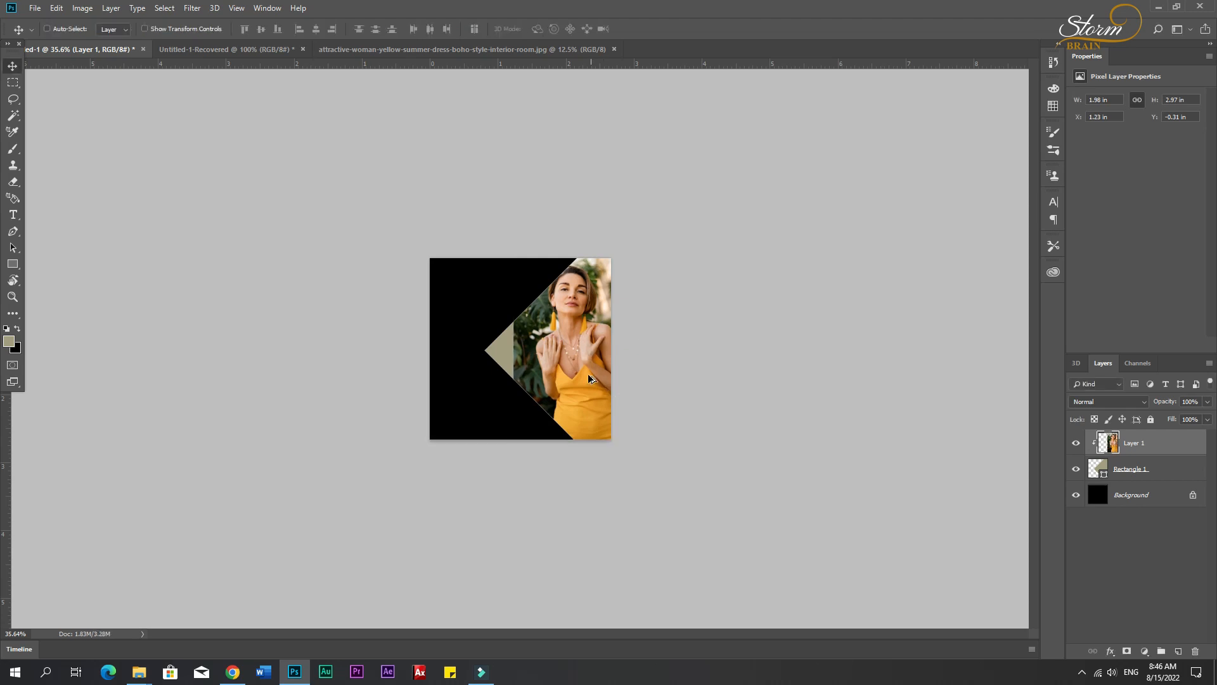
# - Widen the diamond shape to about 103.8% by extending its left corner outward, and apply the transform
pyautogui.scroll(5, 588, 375)
pyautogui.scroll(-3, 459, 363)
pyautogui.click(476, 366)
pyautogui.hotkey('ctrl', 't')
pyautogui.moveTo(445, 352)
pyautogui.mouseDown()
pyautogui.moveTo(505, 354)
pyautogui.moveTo(412, 350)
pyautogui.moveTo(428, 350)
pyautogui.mouseUp()
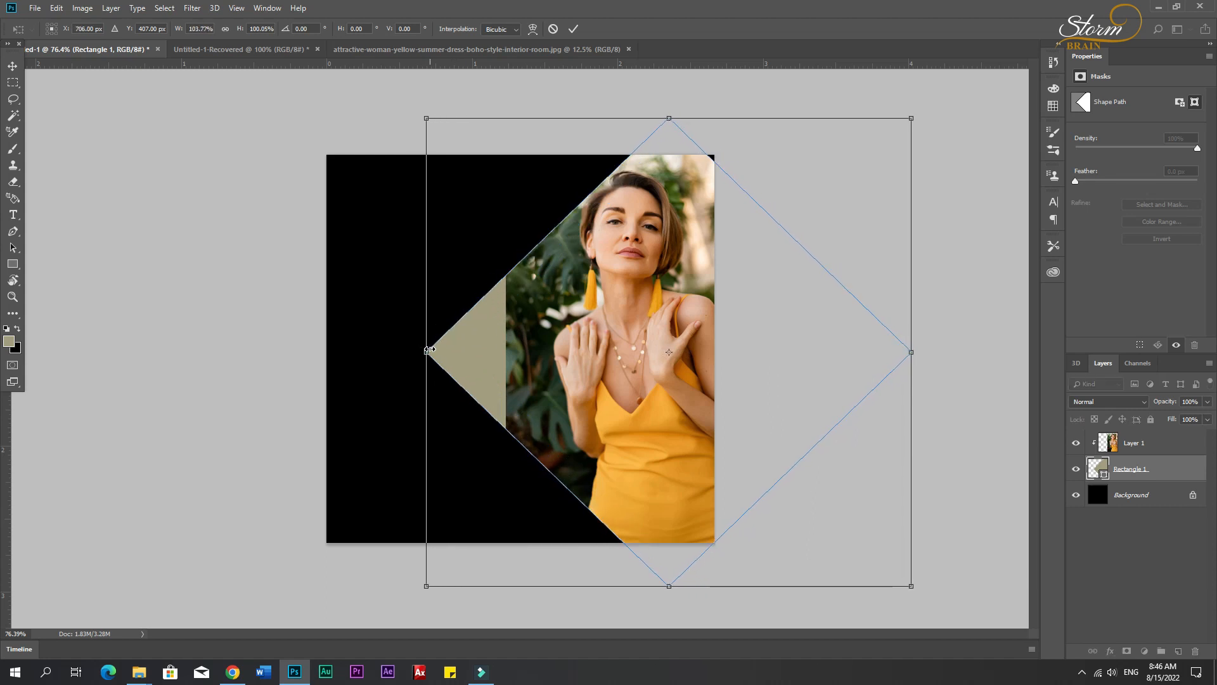
pyautogui.press('Return')
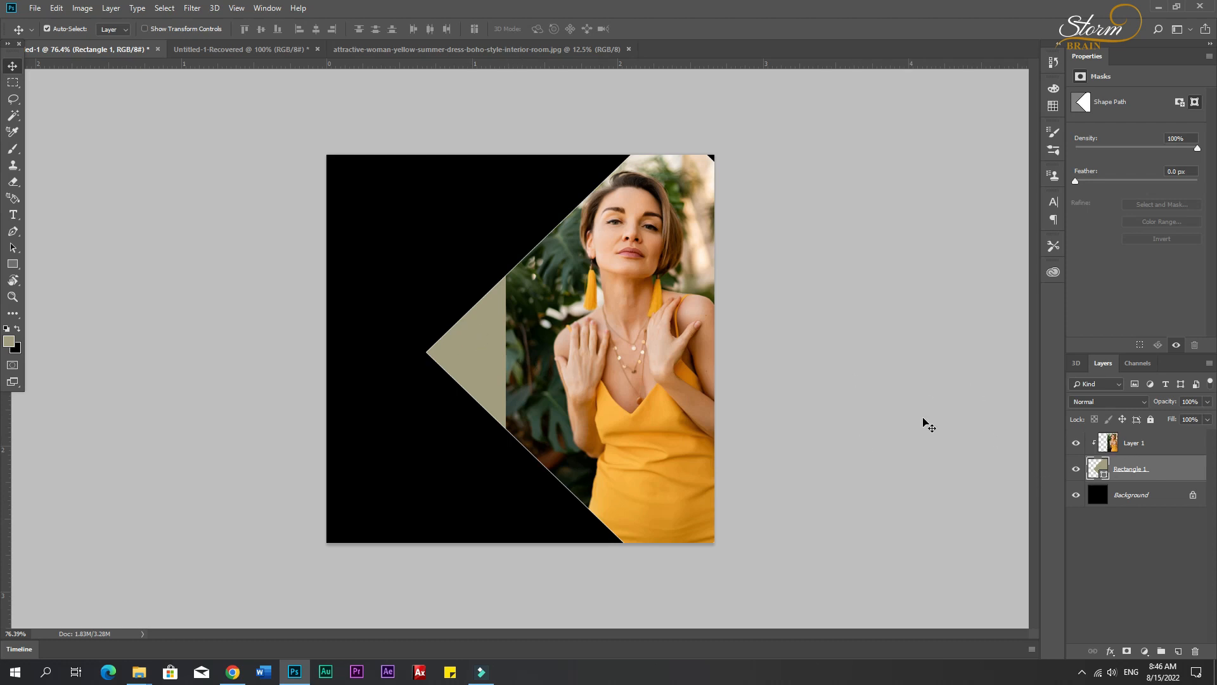
# - Select the uncovered left tip of the diamond and extend the photo layer over it with a Content-Aware fill, then deselect
pyautogui.click(12, 83)
pyautogui.moveTo(386, 263); pyautogui.dragTo(525, 487)
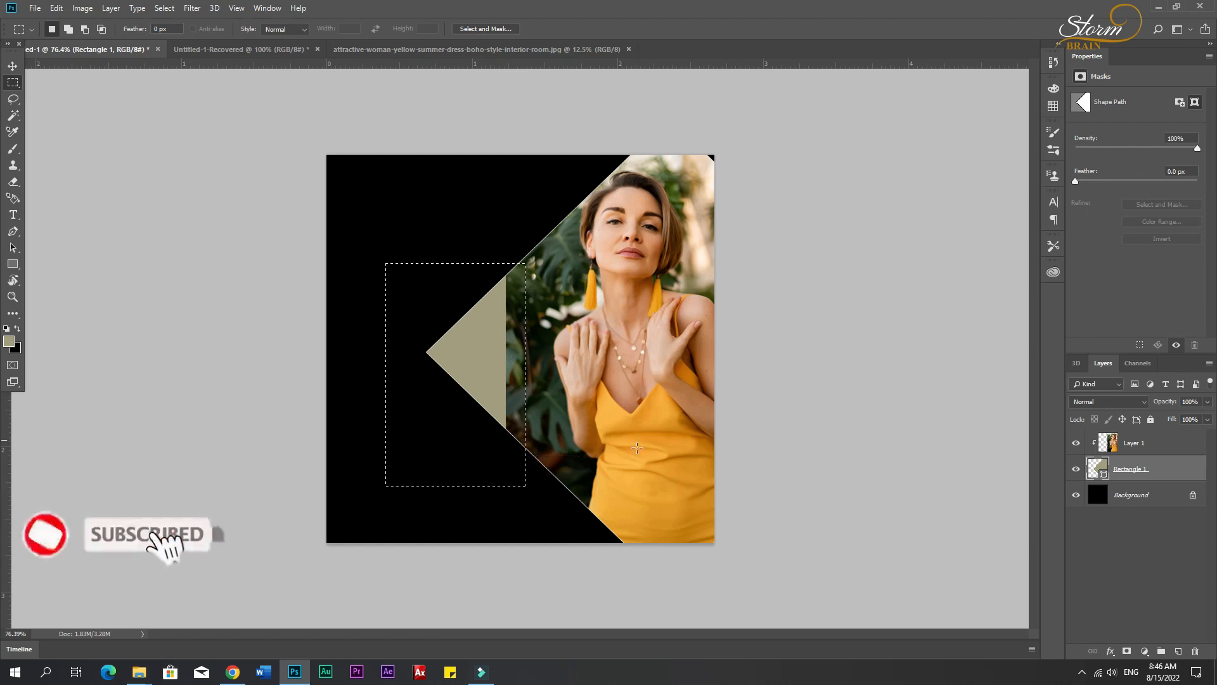
pyautogui.rightClick(1109, 444)
pyautogui.rightClick(496, 391)
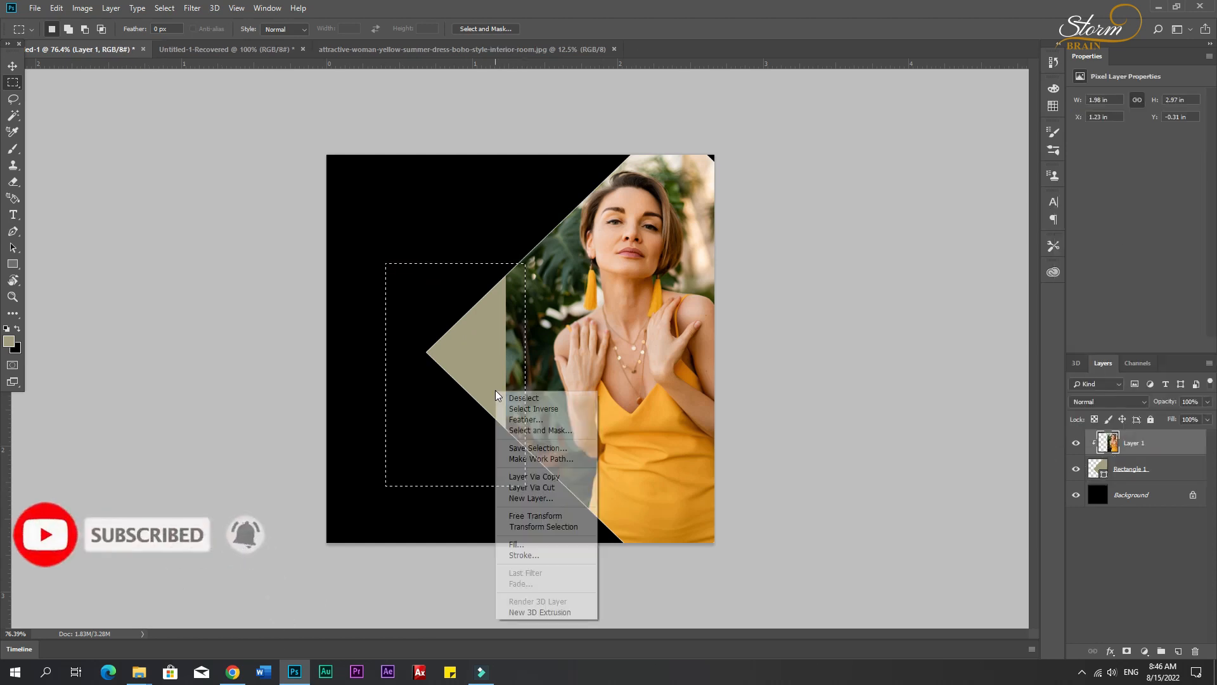
pyautogui.click(519, 544)
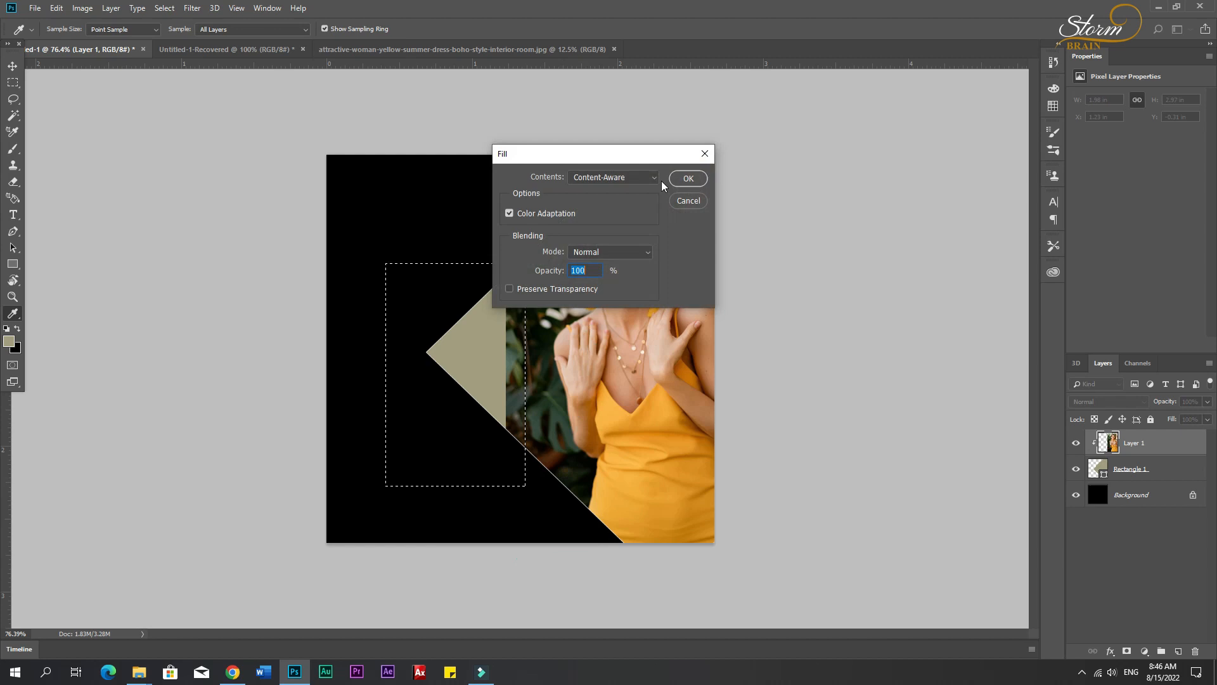
pyautogui.click(686, 176)
pyautogui.hotkey('ctrl', 'd')
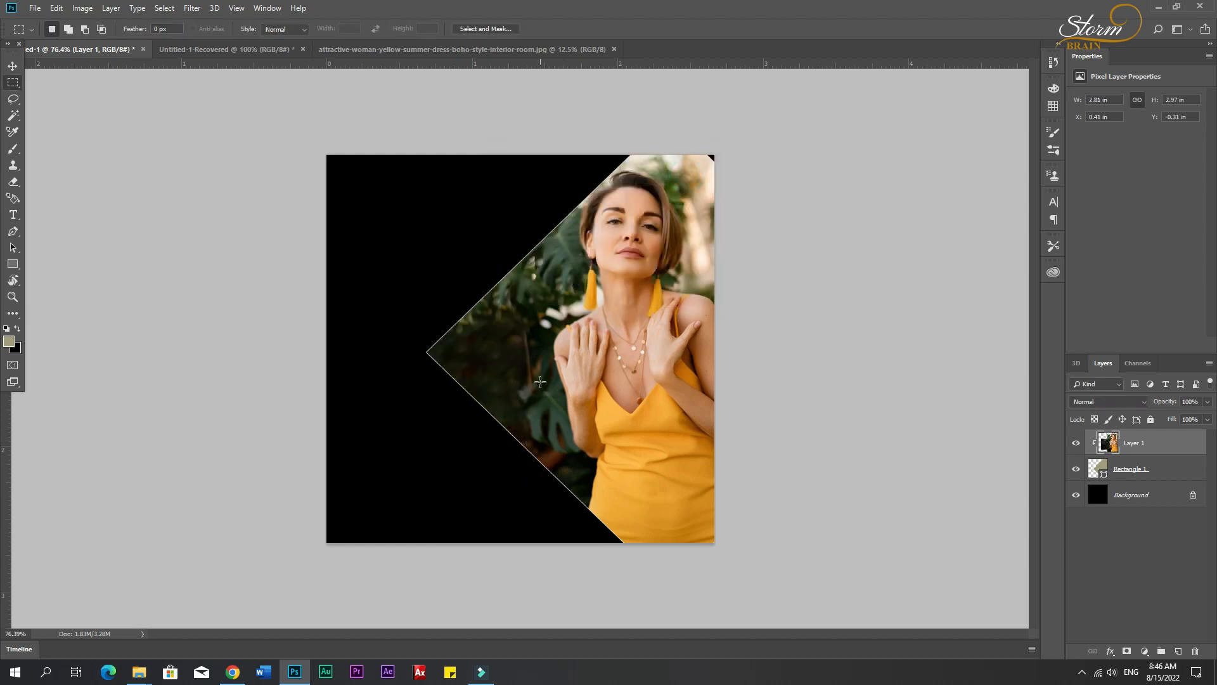
# - Remove the shape stroke from the diamond on the Rectangle 1 layer
pyautogui.click(13, 66)
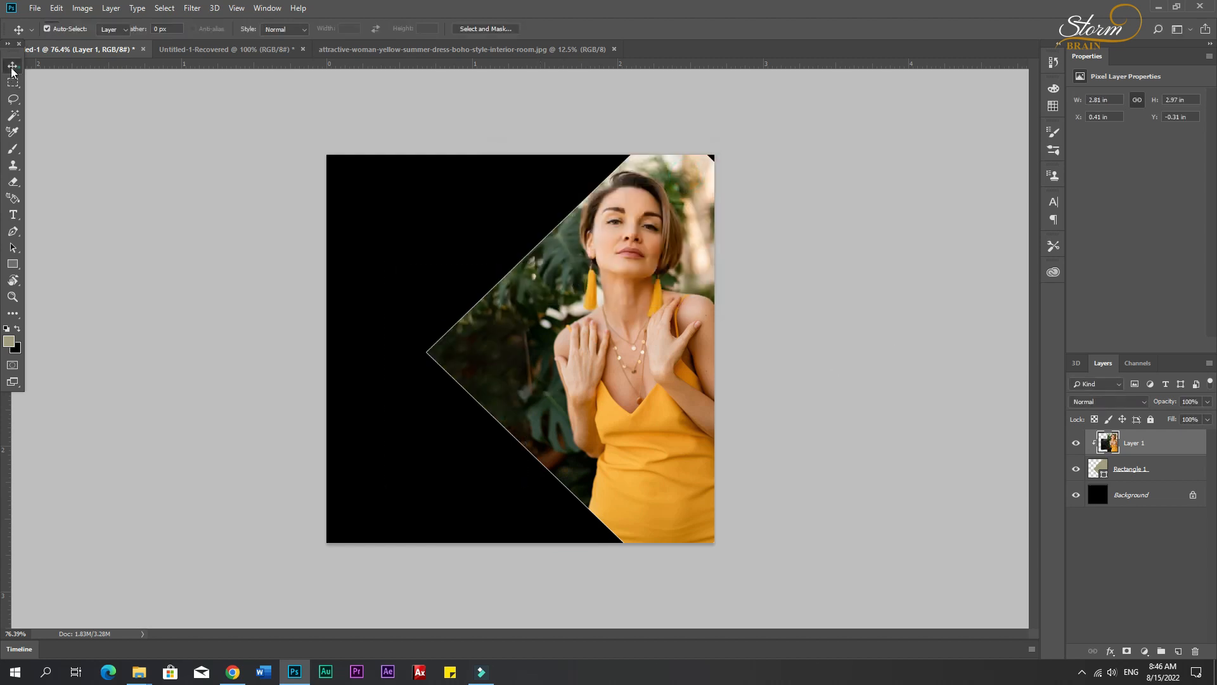
pyautogui.click(1122, 476)
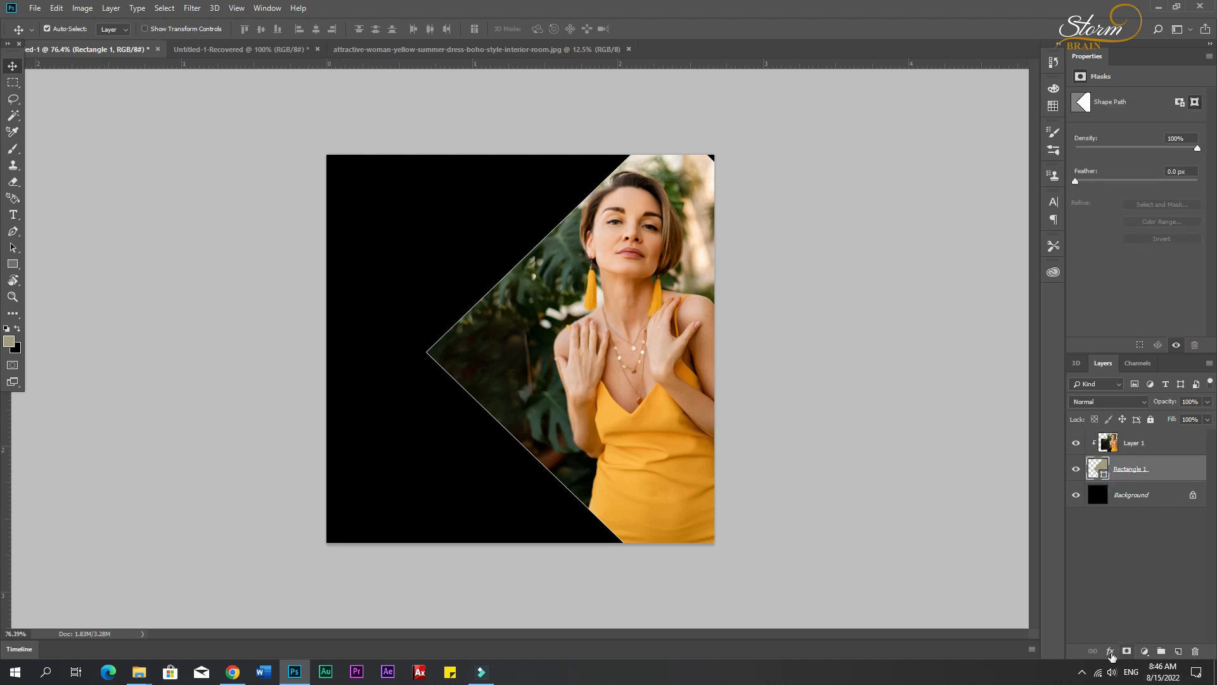
pyautogui.click(13, 264)
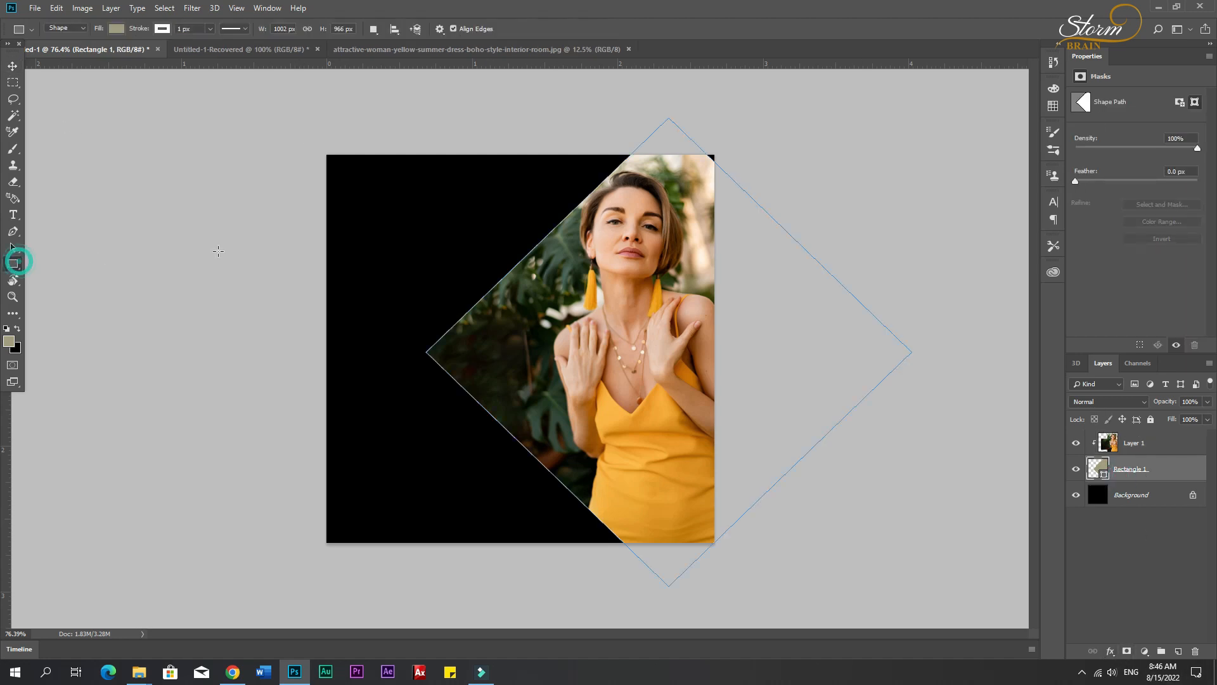
pyautogui.click(116, 29)
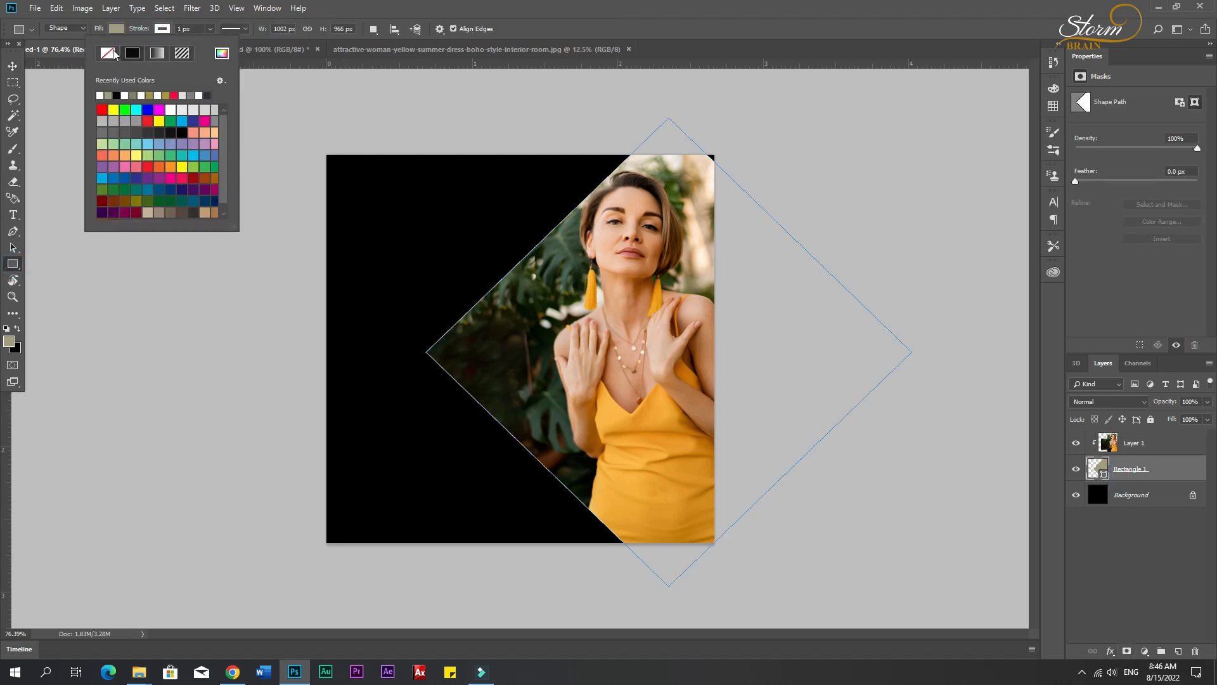
# - Add a white 13 px Stroke layer style positioned Outside to the diamond shape
pyautogui.click(1110, 652)
pyautogui.click(1130, 558)
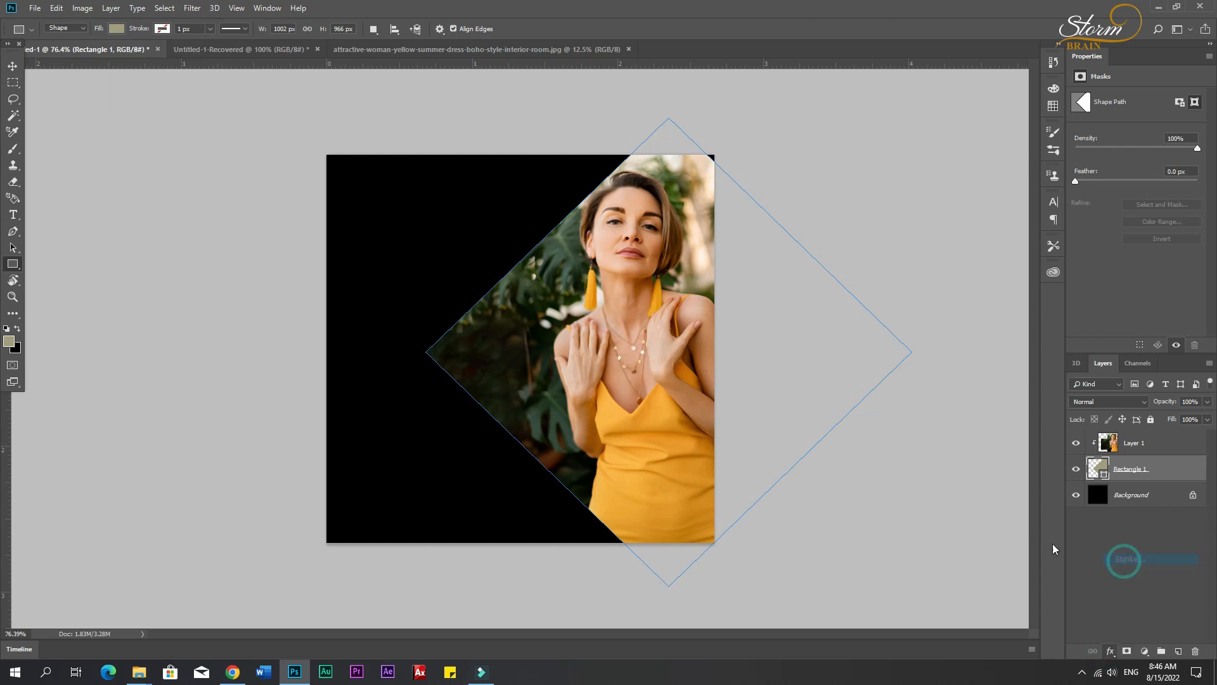
pyautogui.click(859, 495)
pyautogui.click(889, 340)
pyautogui.click(1096, 269)
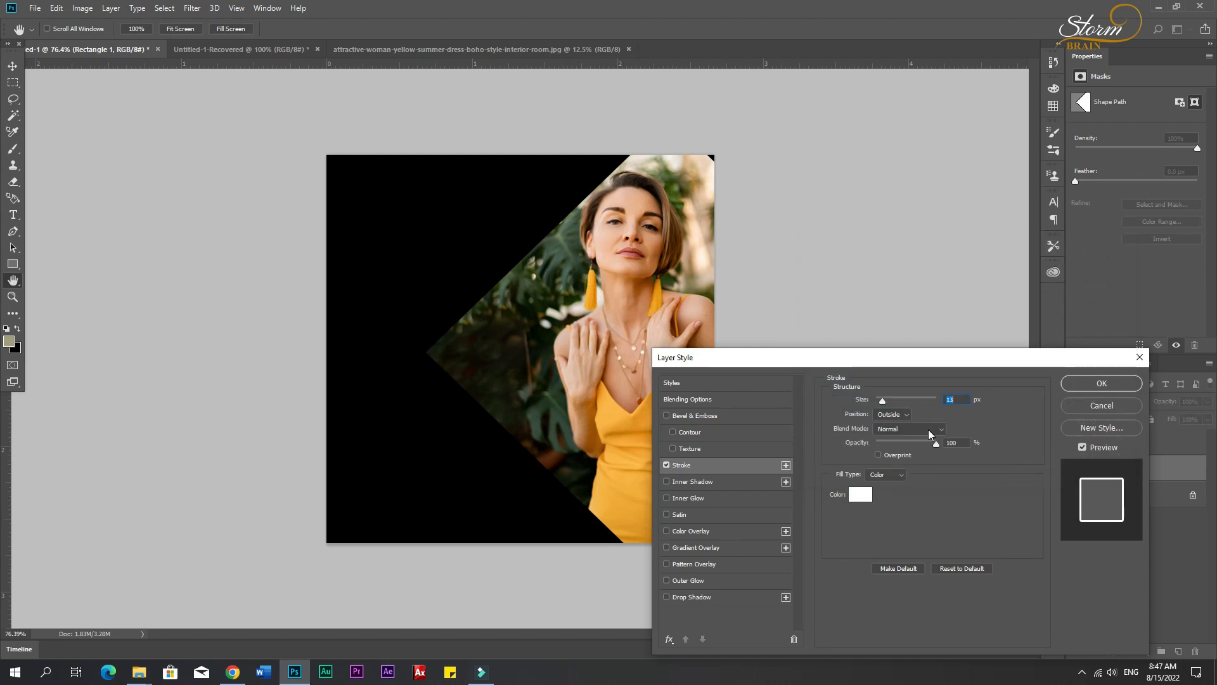
pyautogui.click(904, 431)
pyautogui.click(1100, 384)
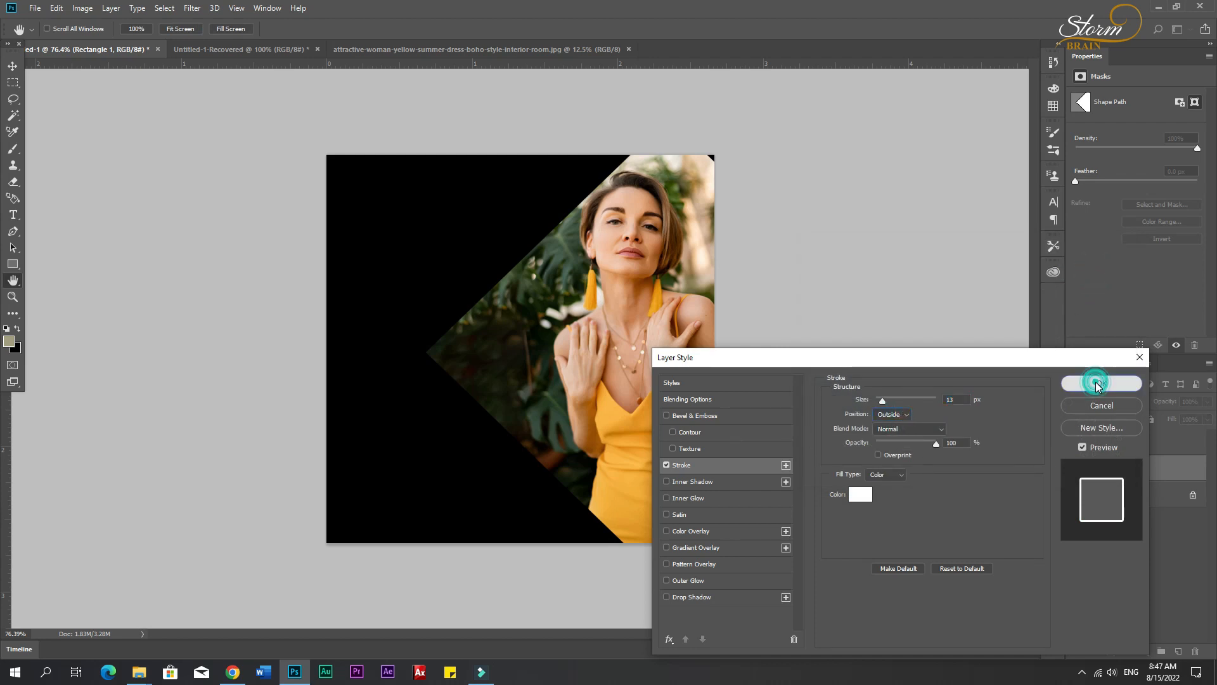
# - Set the diamond's white stroke effect to a size of 5 px and position Inside
pyautogui.doubleClick(1129, 501)
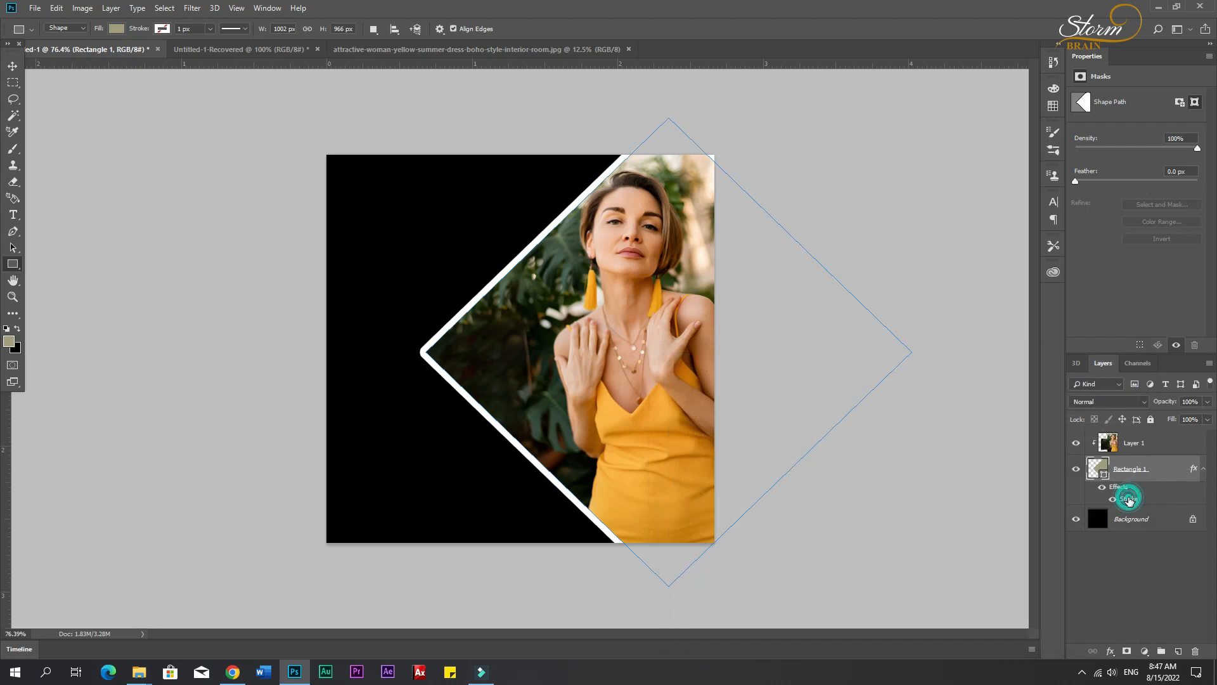
pyautogui.write('1')
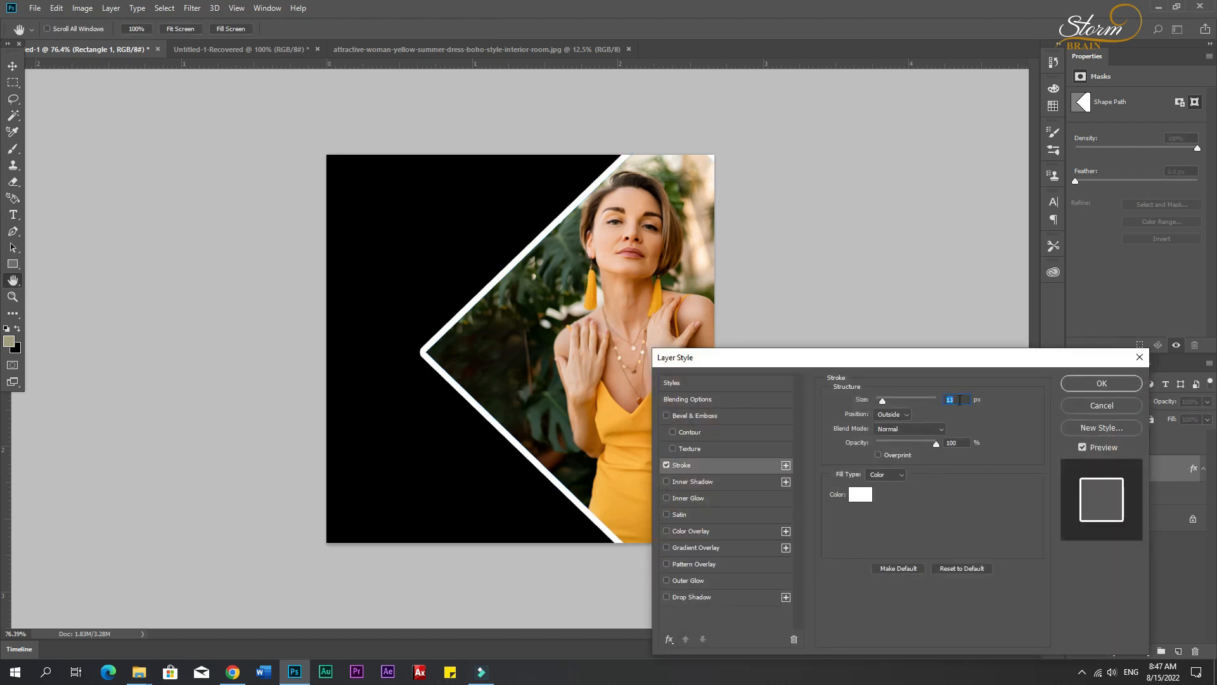
pyautogui.write('0')
pyautogui.click(861, 398)
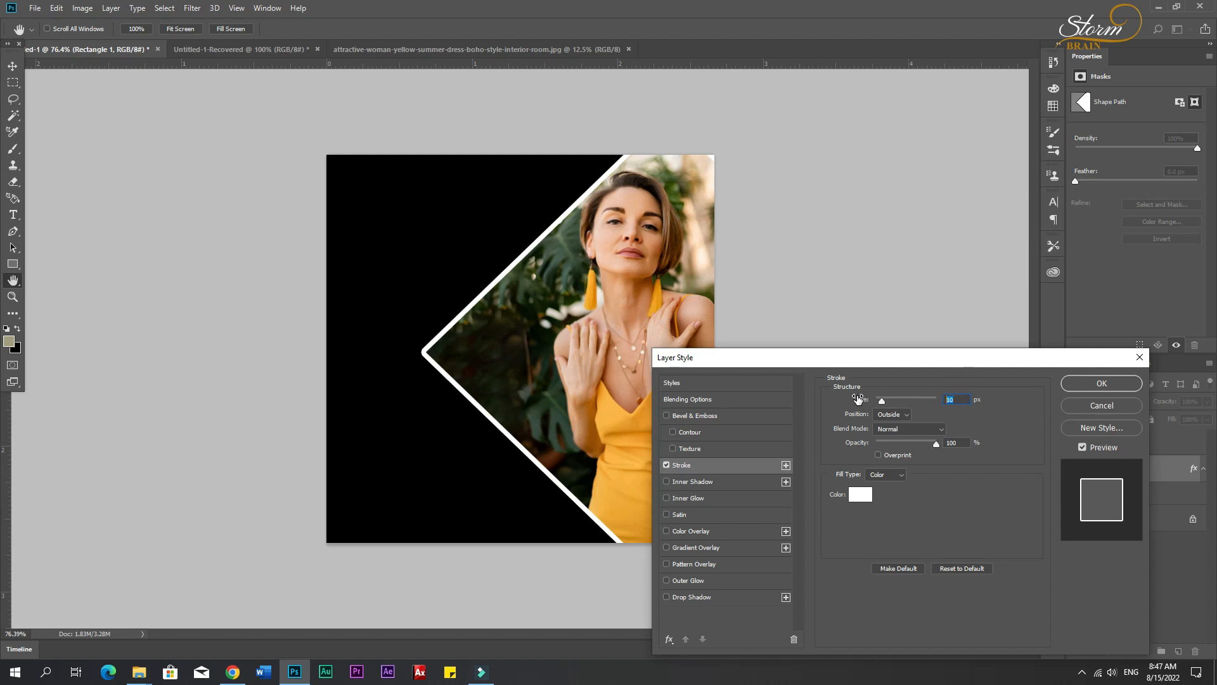
pyautogui.write('7')
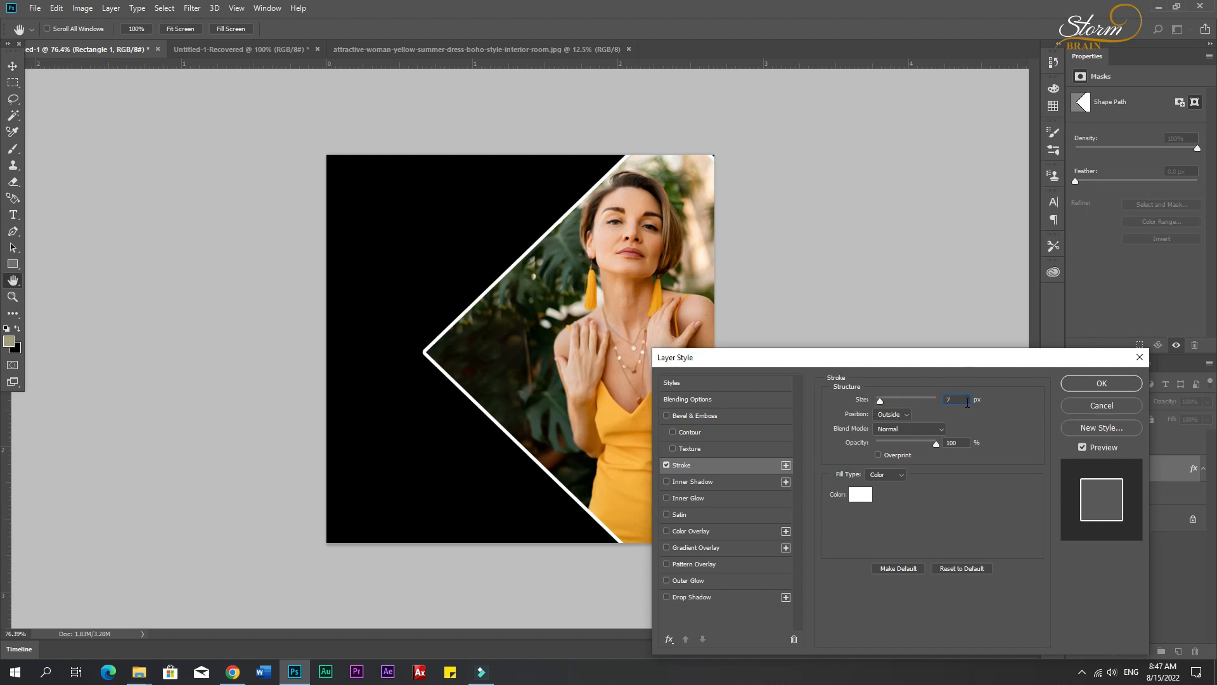
pyautogui.press('BackSpace')
pyautogui.write('5')
pyautogui.click(907, 414)
pyautogui.click(892, 437)
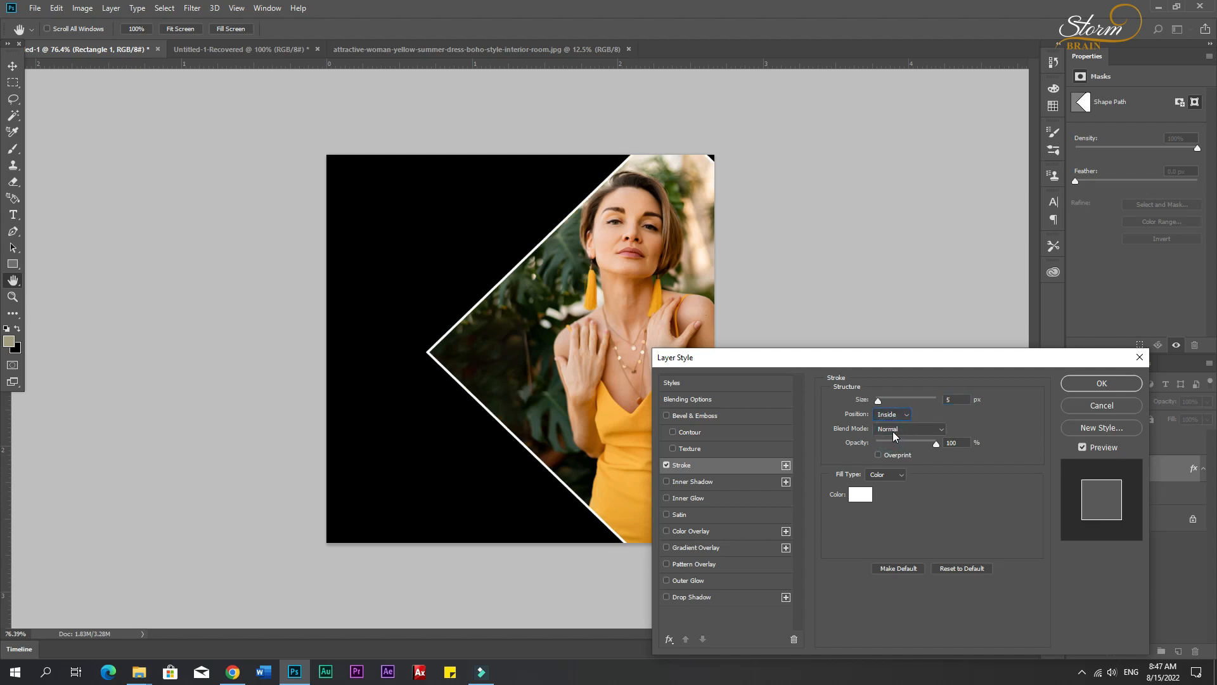
pyautogui.click(1084, 384)
# - Add a second 5 px stroke effect to the diamond, positioned Outside and coloured orange-yellow #fbb540 sampled from the dress
pyautogui.click(786, 466)
pyautogui.click(861, 493)
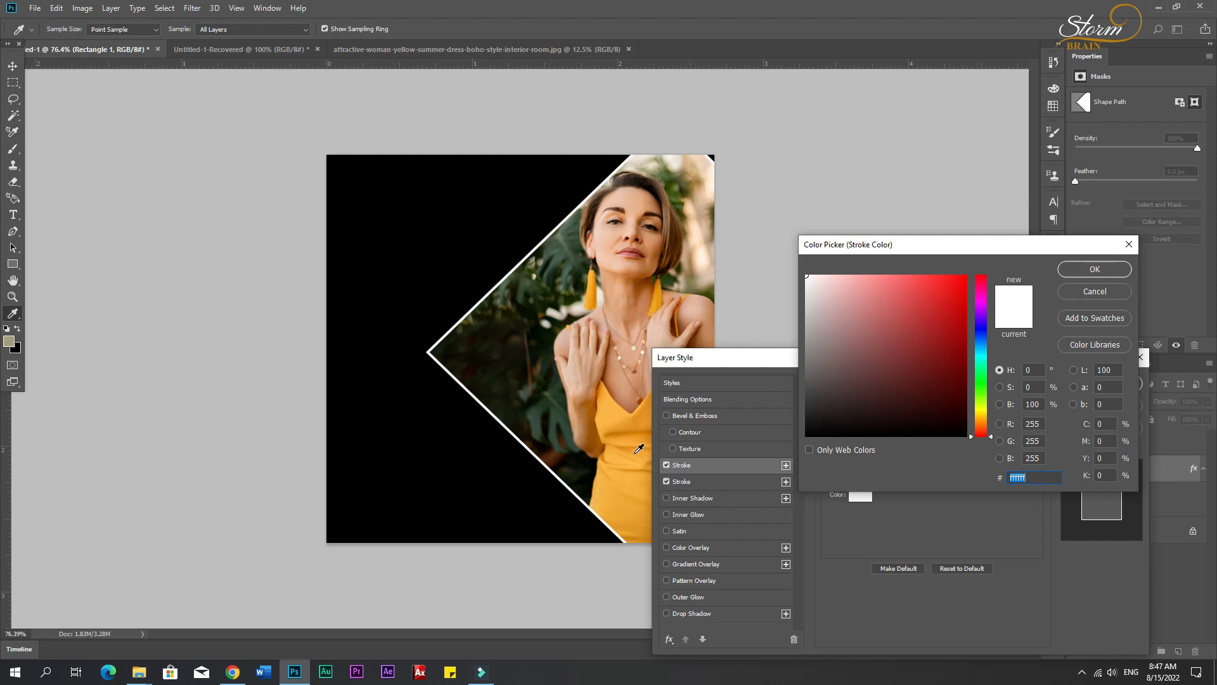
pyautogui.click(614, 413)
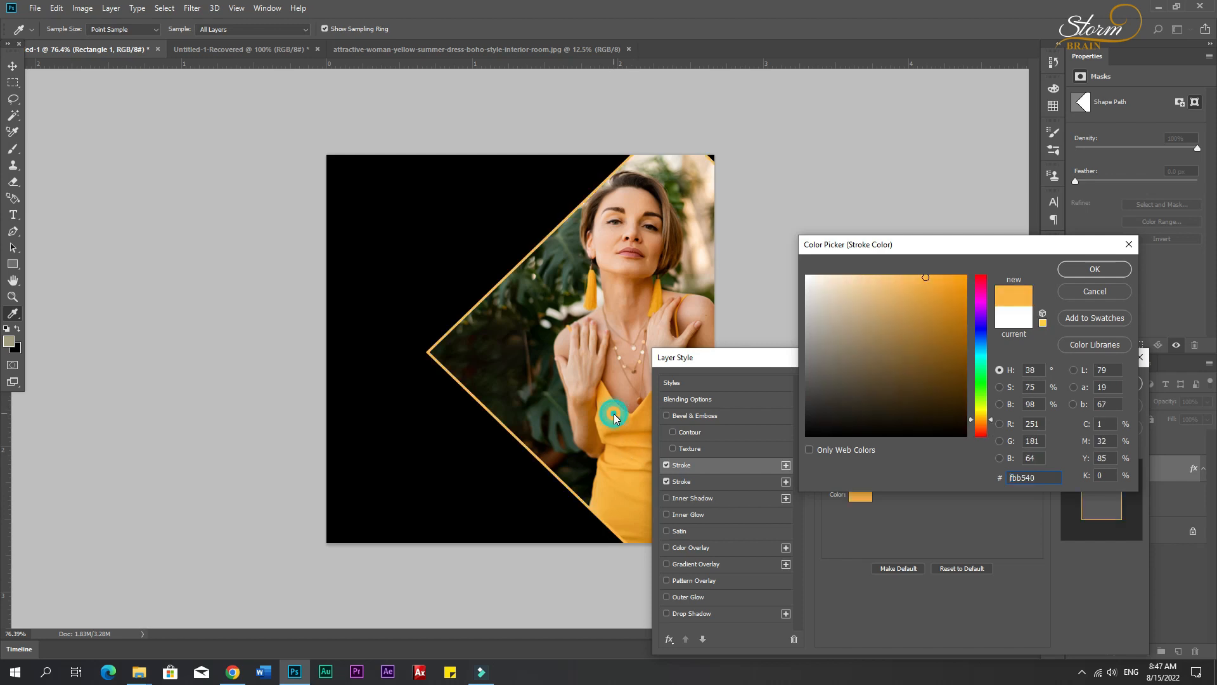
pyautogui.click(1096, 270)
pyautogui.click(908, 419)
pyautogui.click(891, 415)
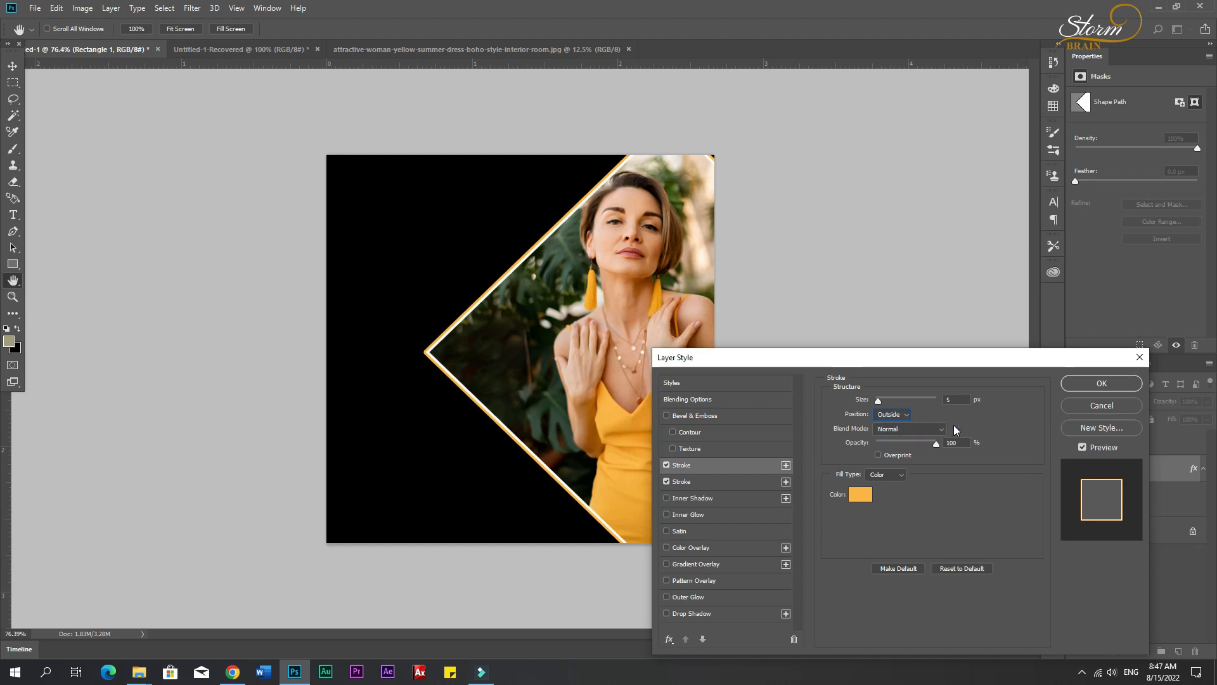
pyautogui.click(1102, 383)
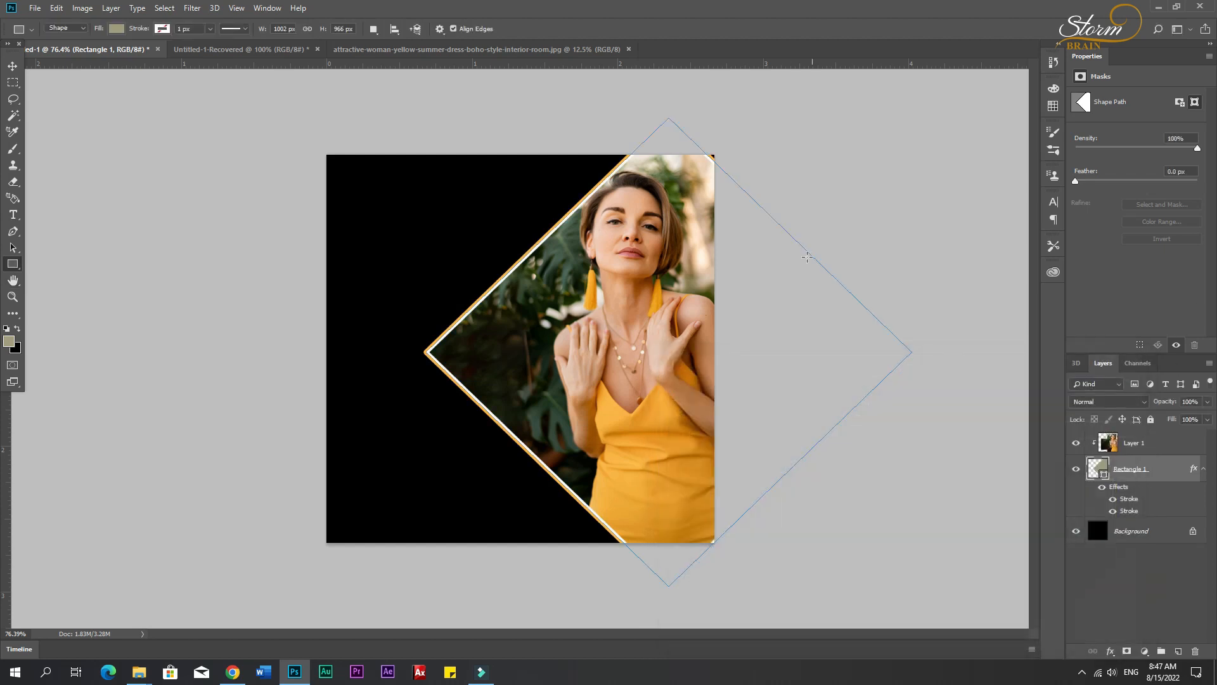
# - Nudge the outlined diamond shape about 20 px to the right and deselect it
pyautogui.press('Return')
pyautogui.press('v')
pyautogui.press('Right')
pyautogui.press('Right')
pyautogui.press('Right')
pyautogui.press('Right')
pyautogui.press('Right')
pyautogui.press('Right')
pyautogui.press('Right')
pyautogui.press('Right')
pyautogui.press('Right')
pyautogui.press('Right')
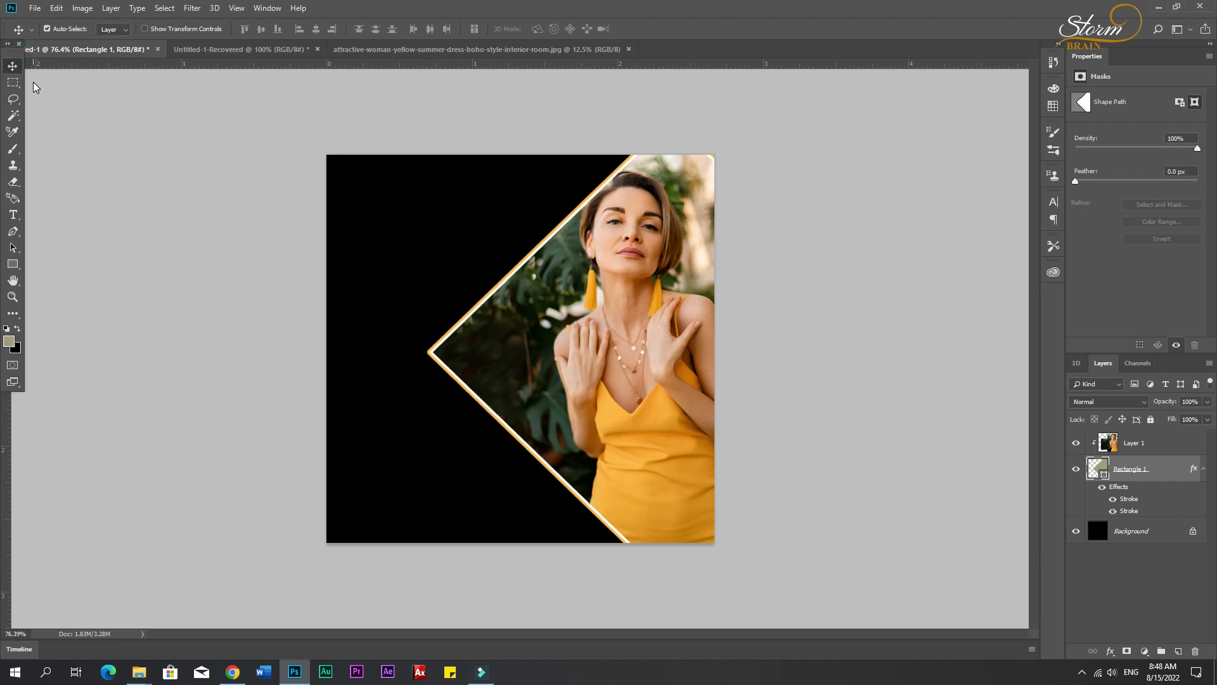
pyautogui.press('Right')
pyautogui.press('Right')
pyautogui.press('Right')
pyautogui.press('Right')
pyautogui.press('Right')
pyautogui.press('Right')
pyautogui.press('Right')
pyautogui.press('Right')
pyautogui.press('Right')
pyautogui.press('Right')
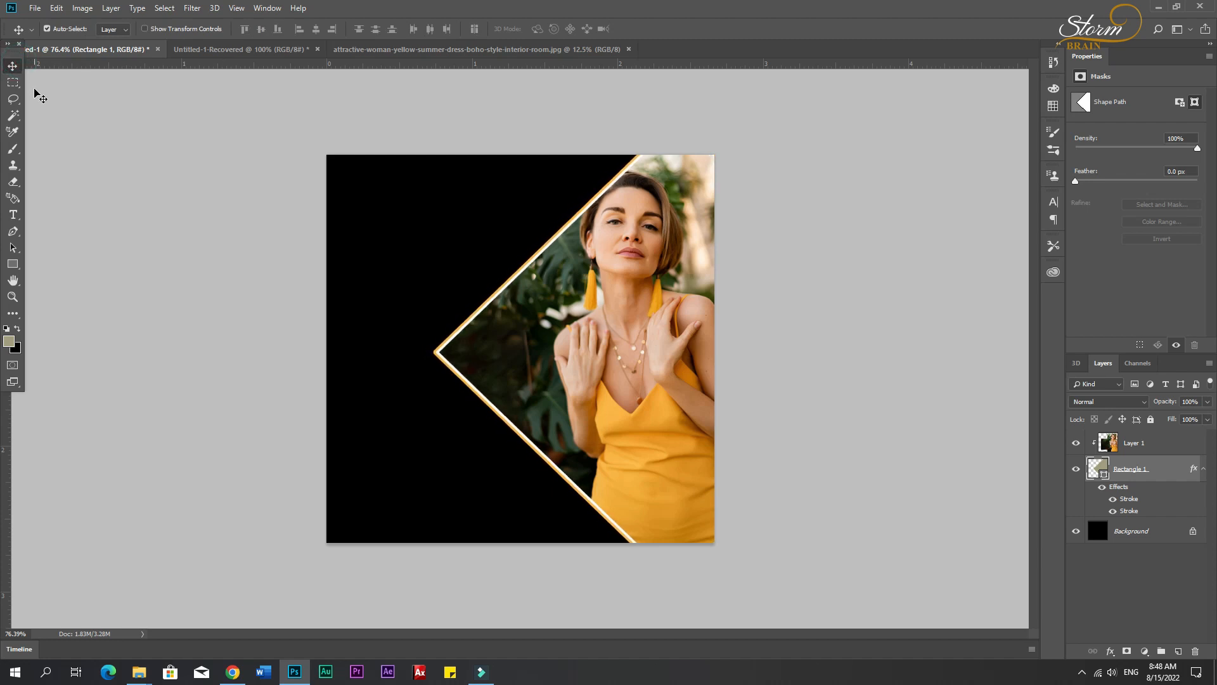
pyautogui.click(861, 438)
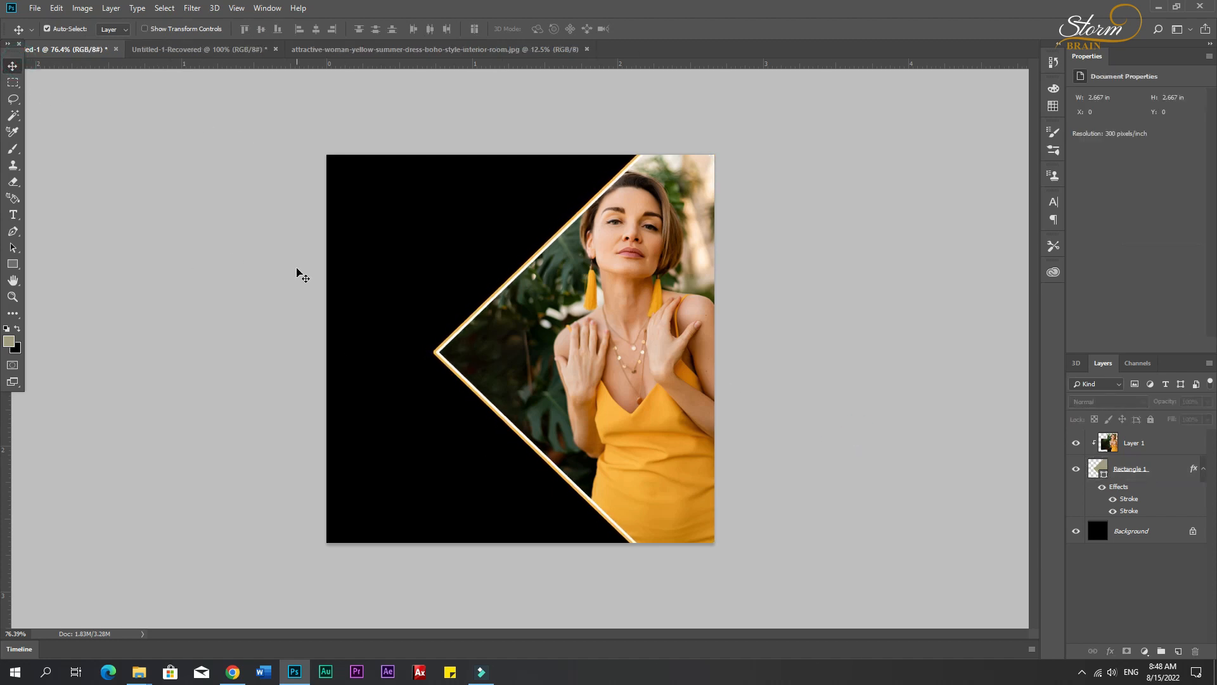
# - Draw a circle 184 px in diameter centred near the diamond's left corner
pyautogui.rightClick(12, 264)
pyautogui.click(58, 287)
pyautogui.moveTo(421, 321); pyautogui.dragTo(452, 366)
pyautogui.click(12, 66)
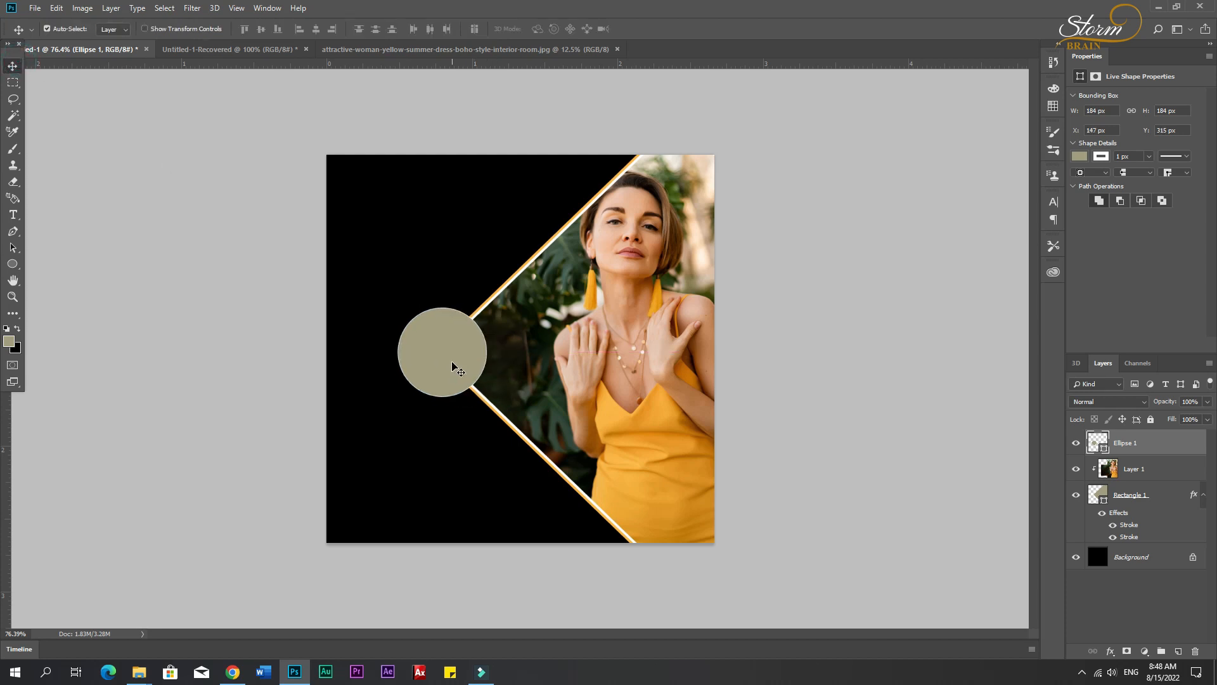
# - Change the circle's fill colour to white (#ffffff)
pyautogui.doubleClick(1104, 444)
pyautogui.moveTo(844, 330); pyautogui.dragTo(729, 223)
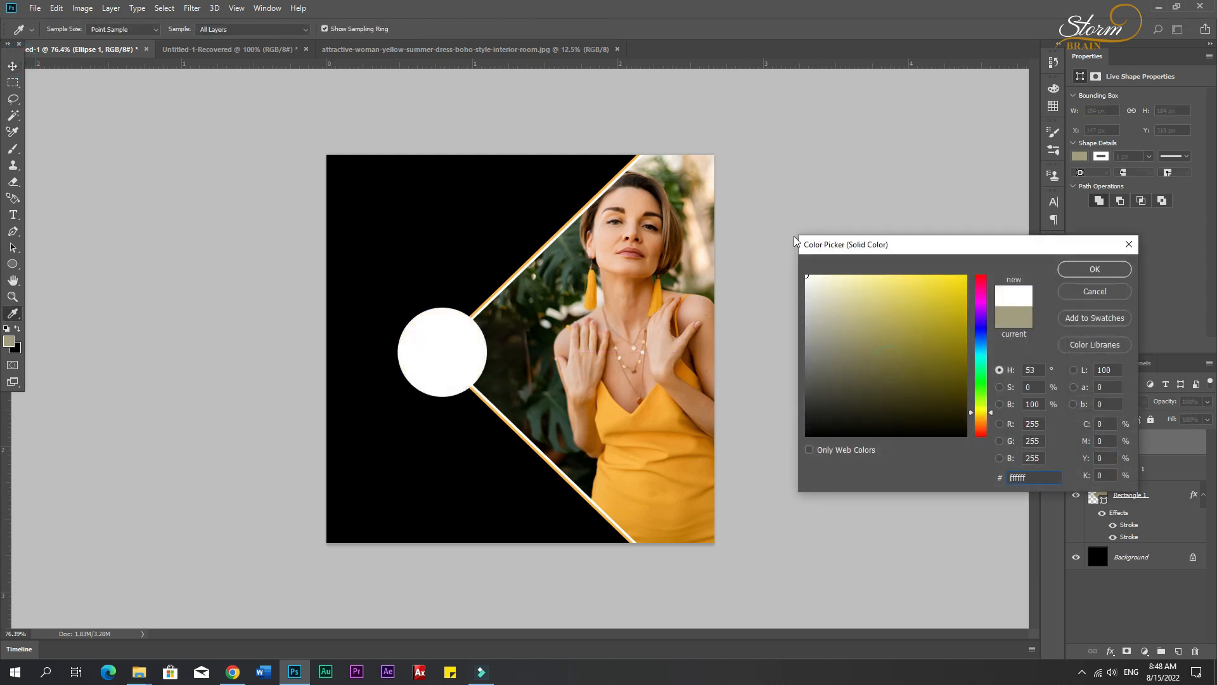
pyautogui.click(1095, 269)
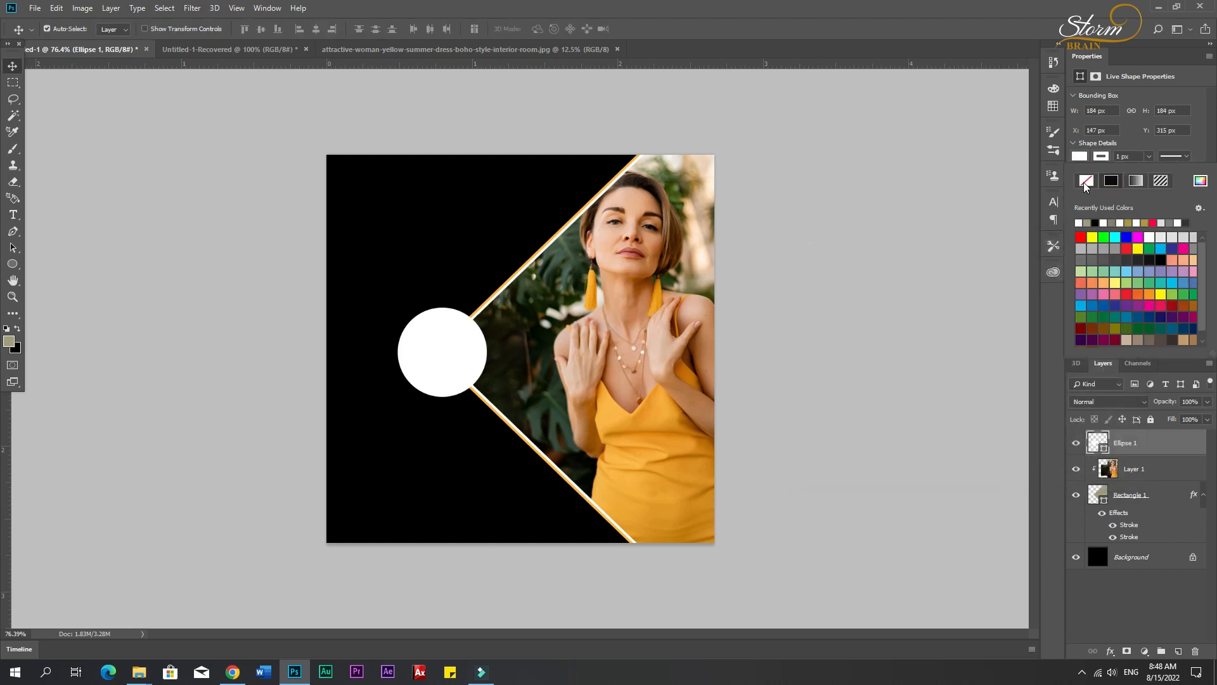
pyautogui.click(987, 345)
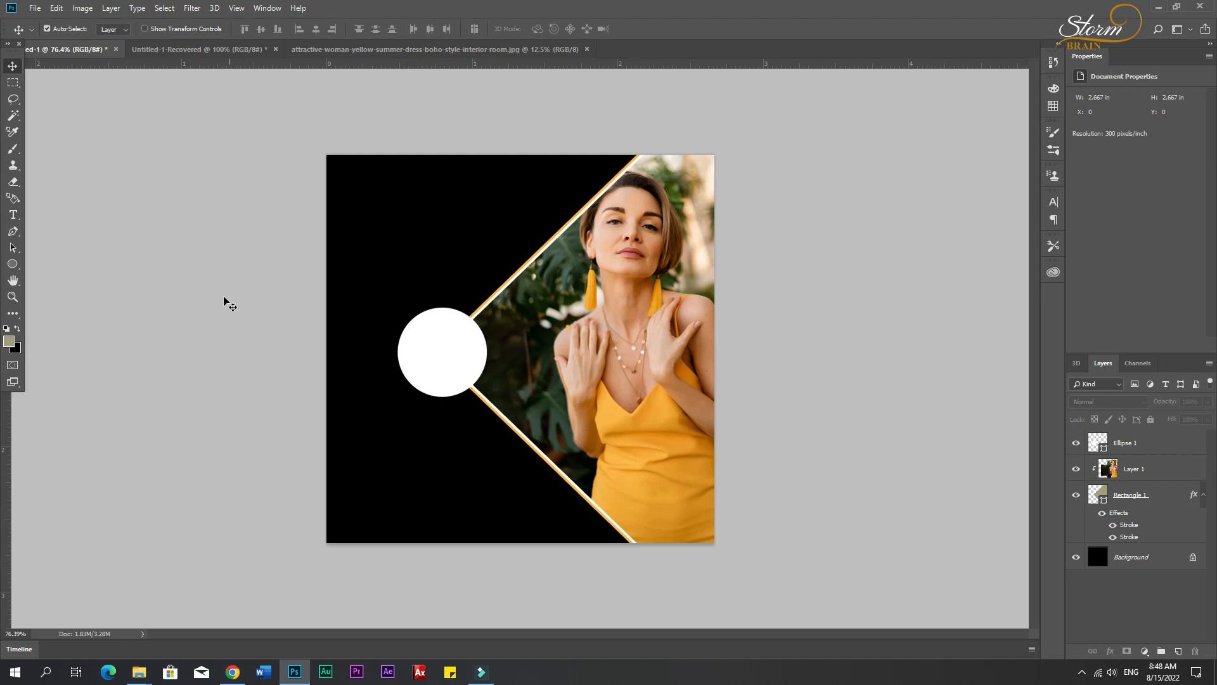
# - Copy the "new Season" text from the Untitled-1-Recovered document above the circle and colour it orange-yellow #fbb540 sampled from the diamond's outline
pyautogui.click(213, 50)
pyautogui.moveTo(456, 239); pyautogui.dragTo(412, 248)
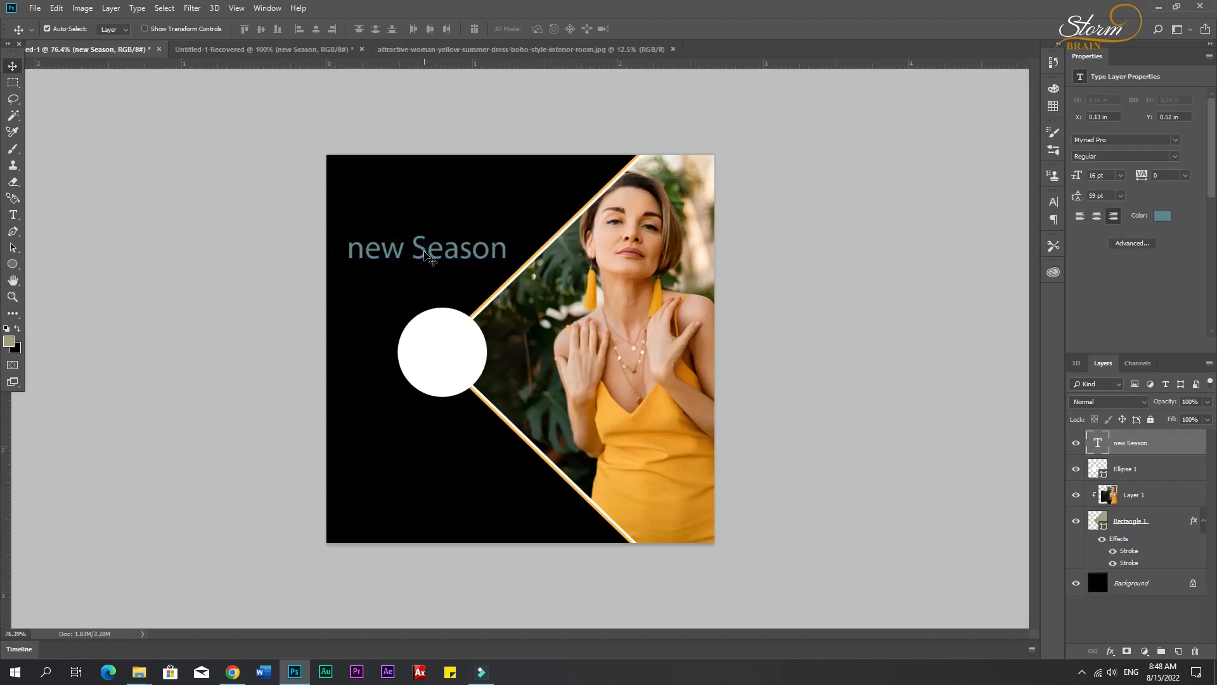
pyautogui.doubleClick(1099, 444)
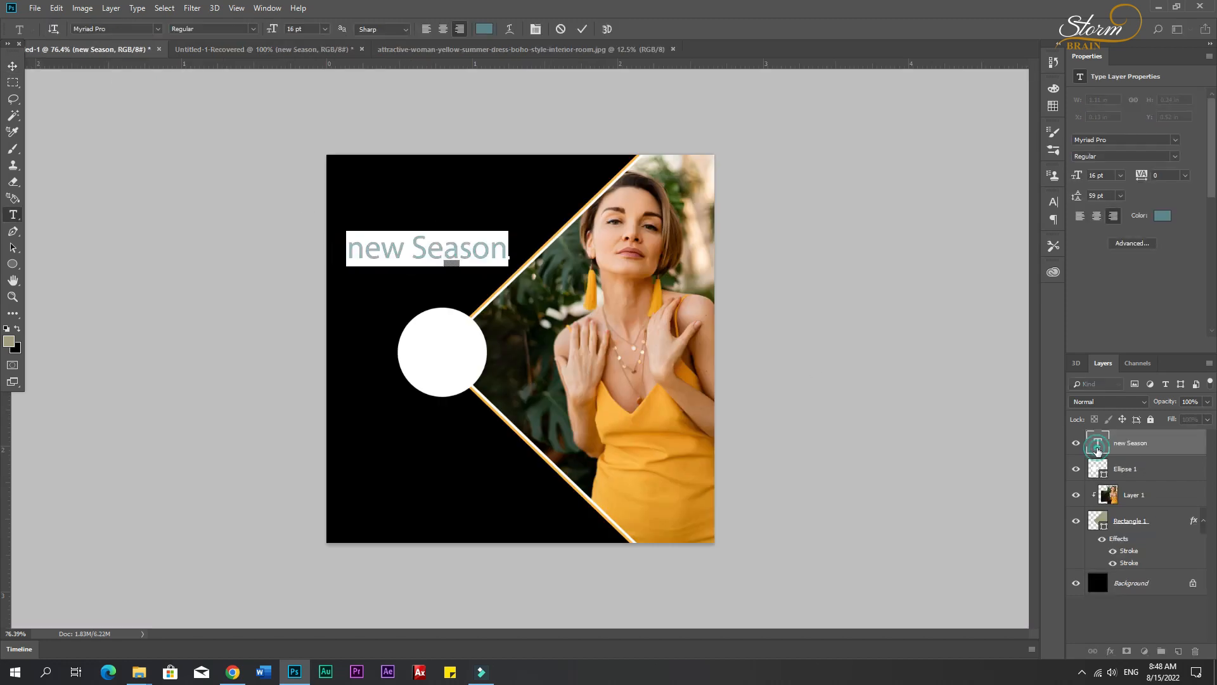
pyautogui.click(9, 343)
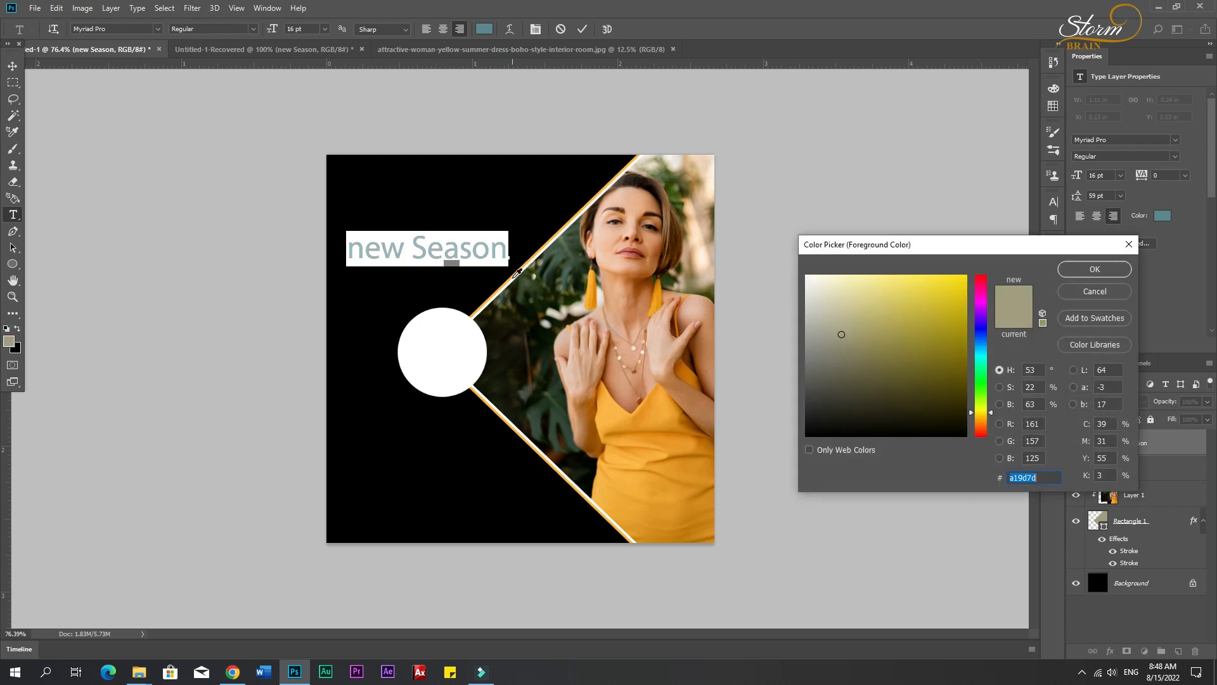
pyautogui.click(515, 273)
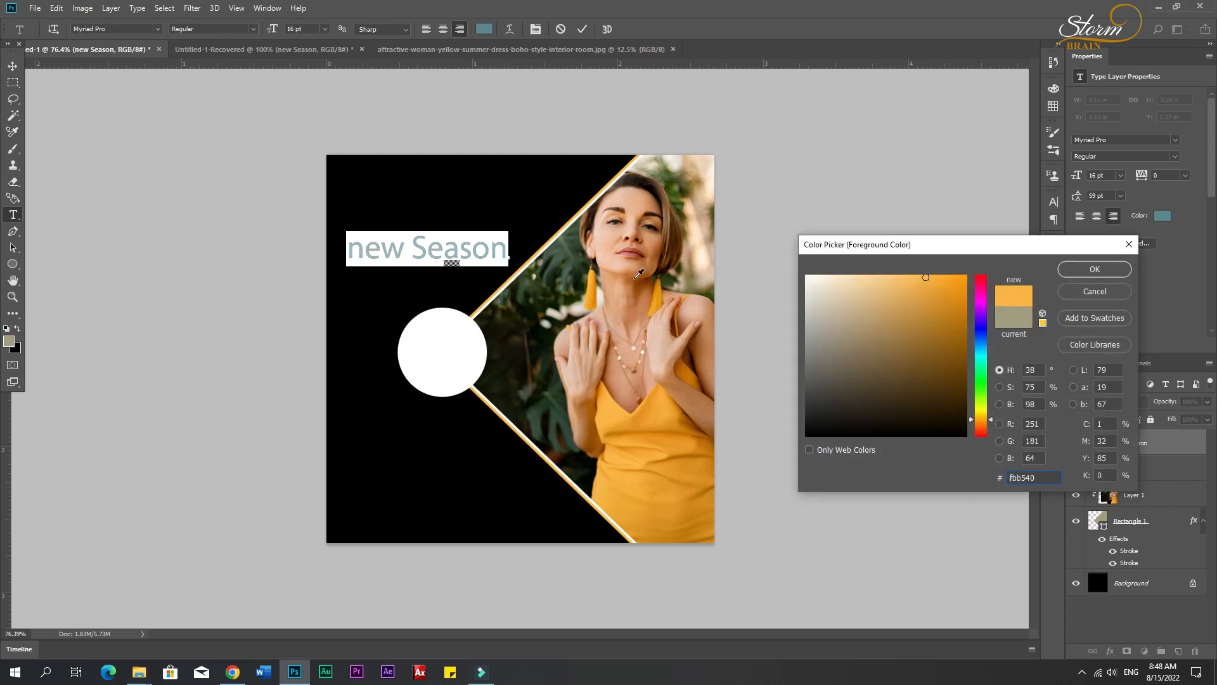
pyautogui.click(1092, 270)
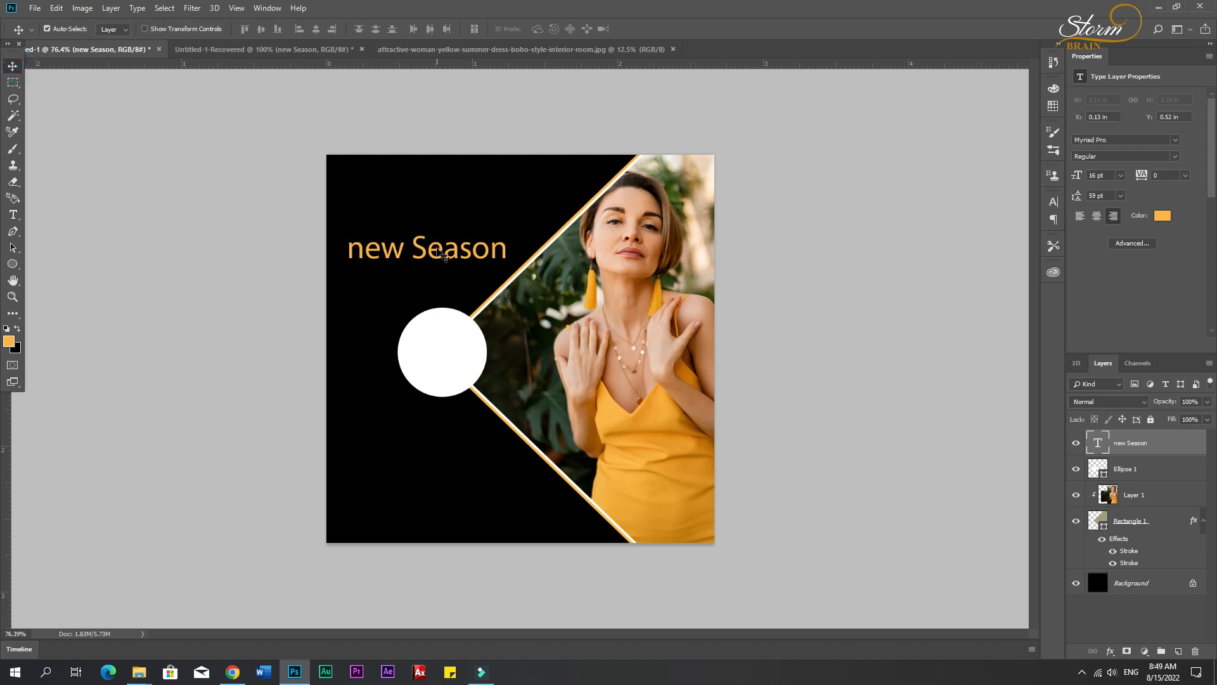
pyautogui.moveTo(434, 246); pyautogui.dragTo(431, 269)
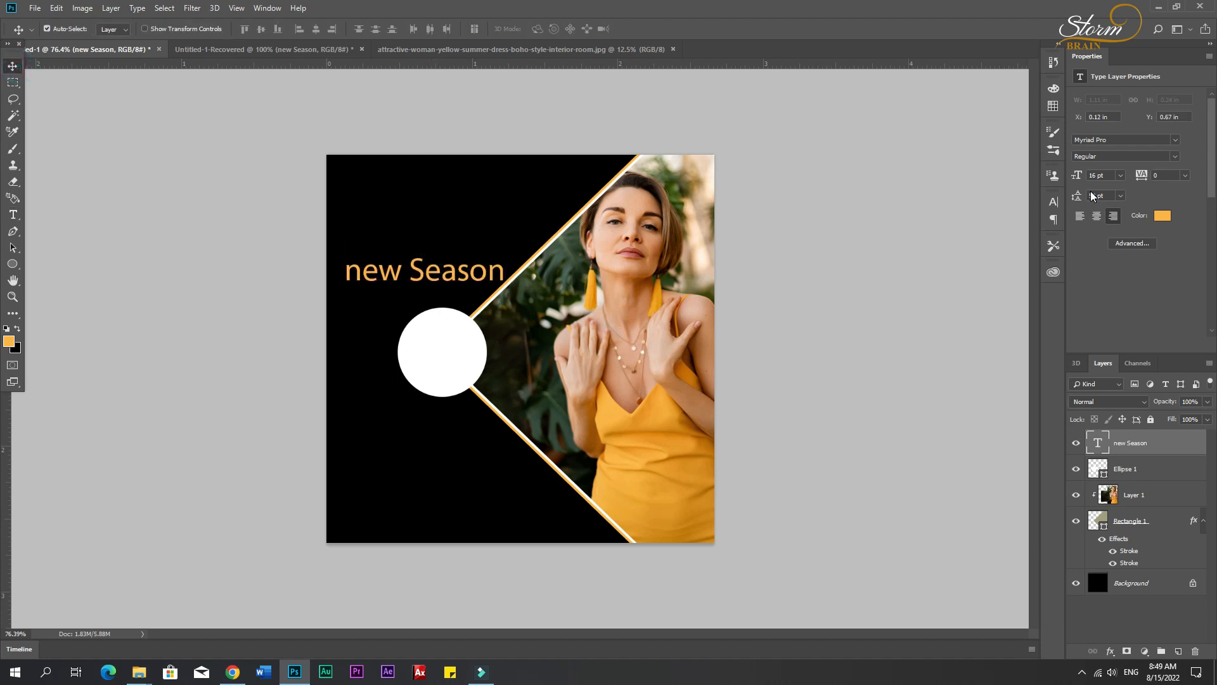
# - Set the "new Season" text to All Caps in the Montserrat Bold font
pyautogui.click(1055, 201)
pyautogui.click(947, 297)
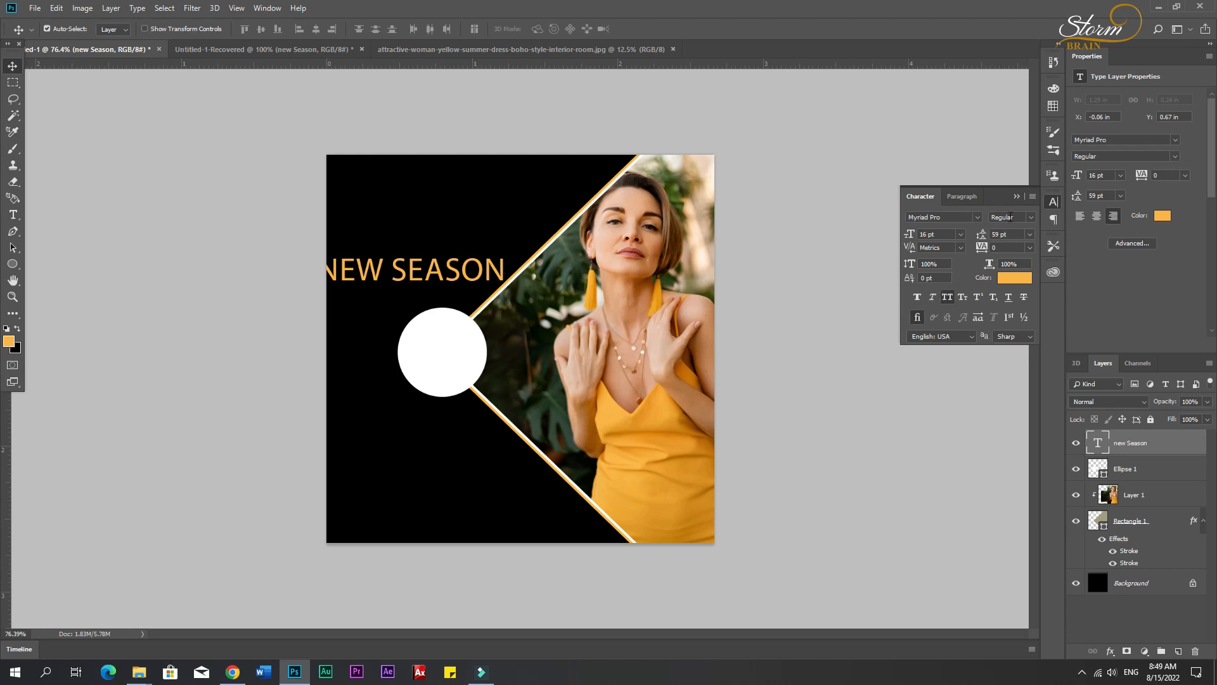
pyautogui.click(959, 218)
pyautogui.write('mon')
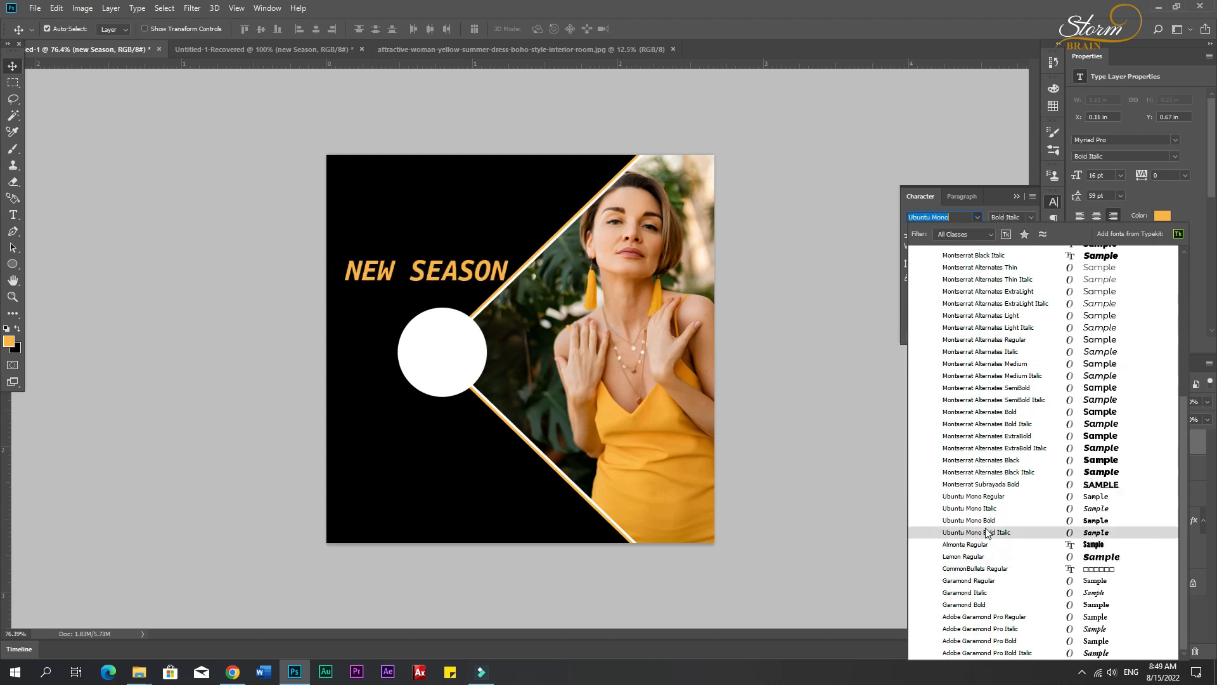
pyautogui.click(977, 259)
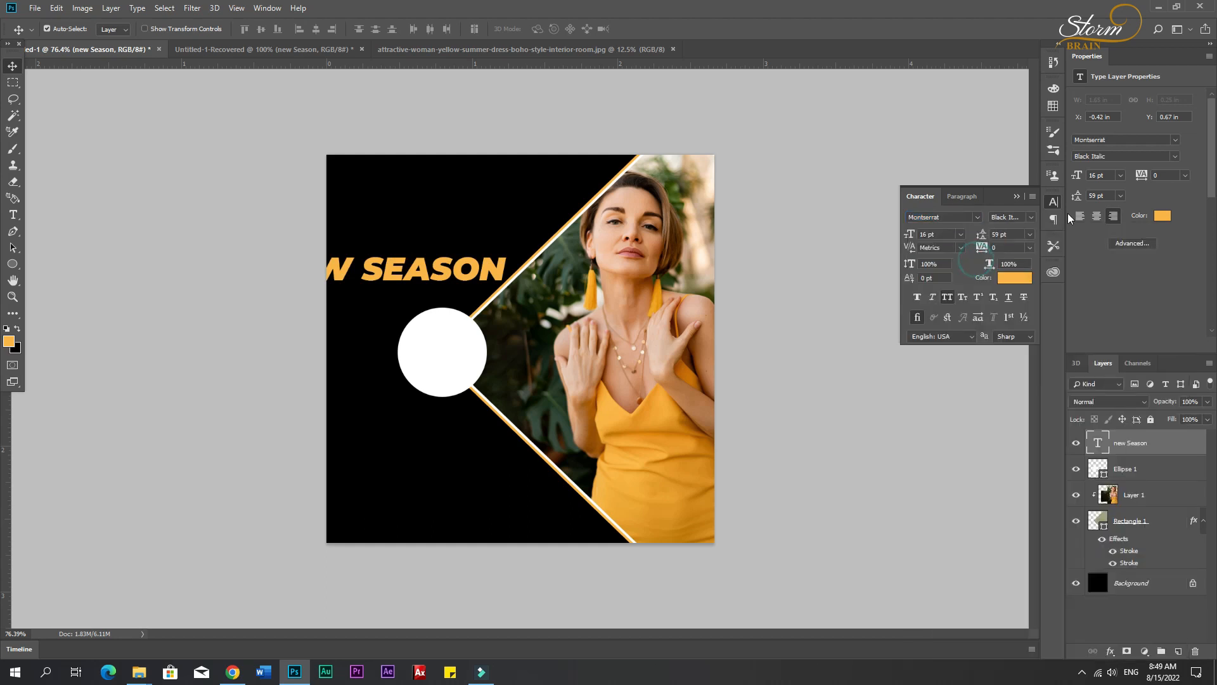
pyautogui.click(1019, 217)
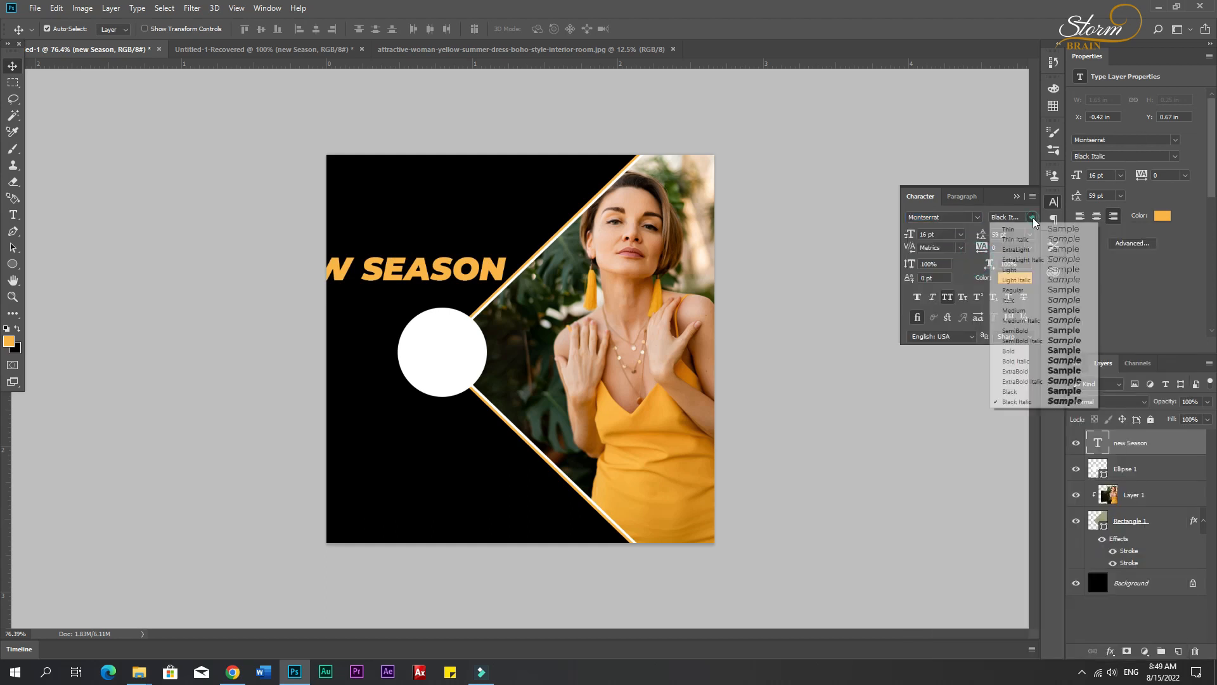
pyautogui.click(1014, 347)
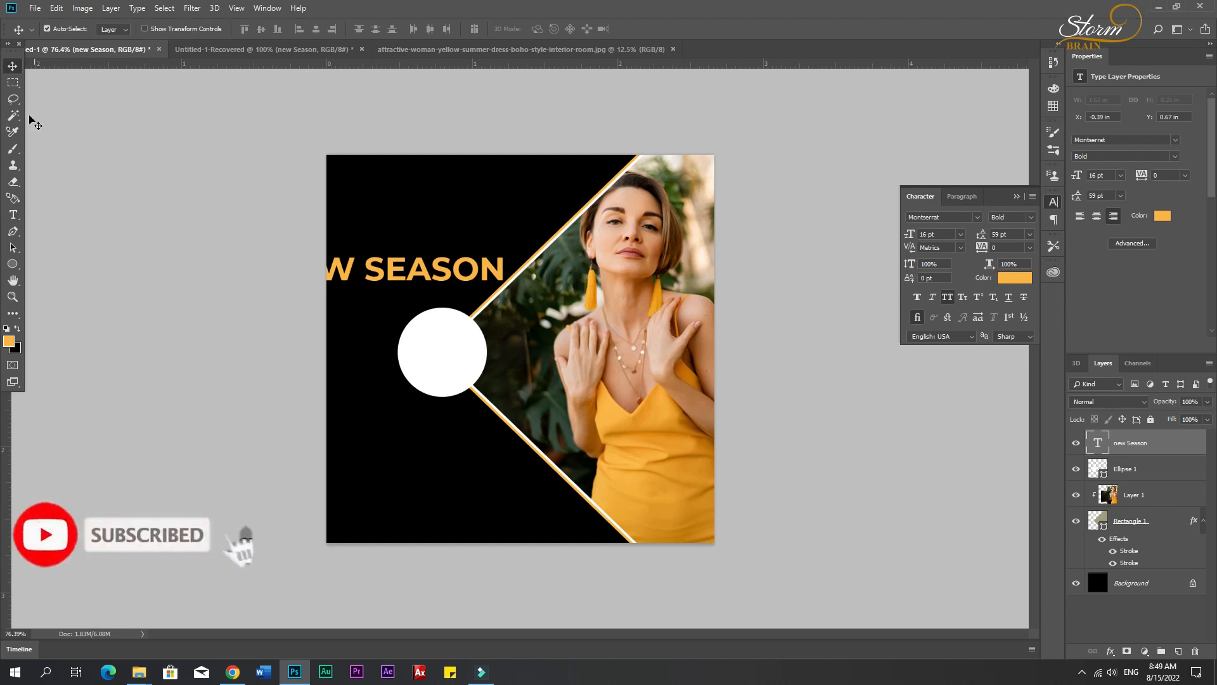
# - Scale the NEW SEASON text down to about half its size so it fits within the black area above the circle
pyautogui.hotkey('ctrl', 't')
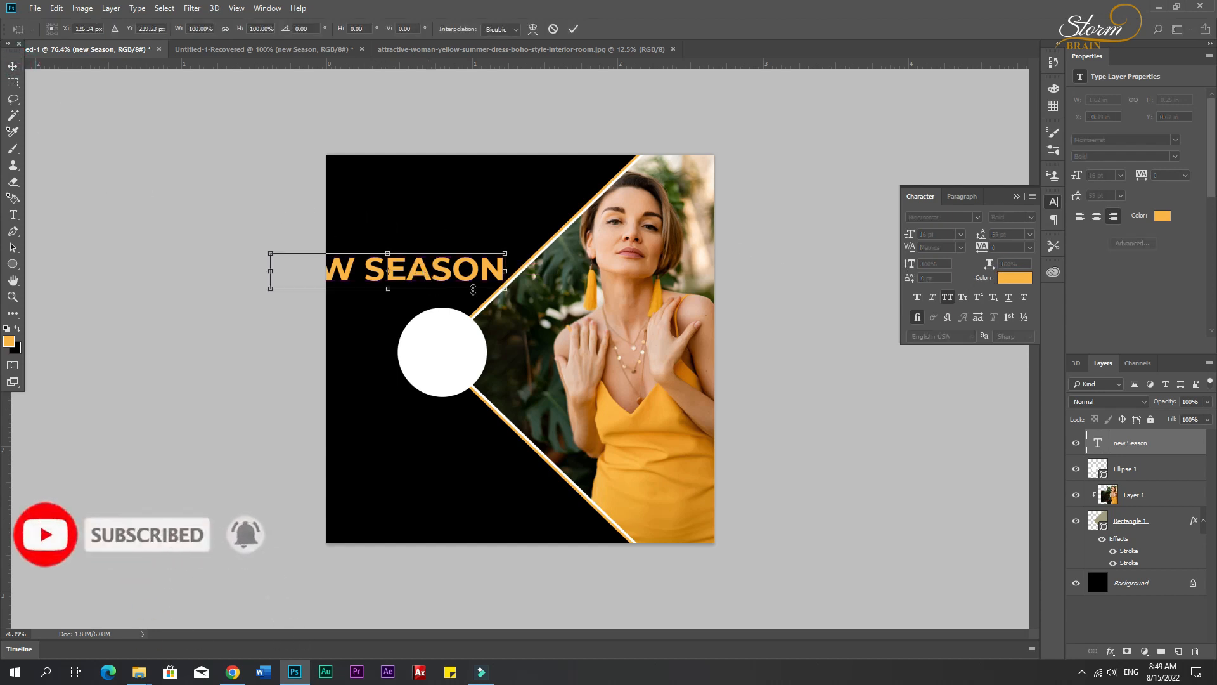
pyautogui.moveTo(505, 288); pyautogui.dragTo(429, 251)
pyautogui.press('Return')
# - Copy the "BIG SALE" text from the Untitled-1-Recovered document below NEW SEASON and split it into two lines, BIG and SALE
pyautogui.hotkey('ctrl', 'Tab')
pyautogui.moveTo(619, 294); pyautogui.dragTo(412, 289)
pyautogui.press('t')
pyautogui.click(405, 281)
pyautogui.press('Left')
pyautogui.press('Left')
pyautogui.press('Left')
pyautogui.press('Left')
pyautogui.press('BackSpace')
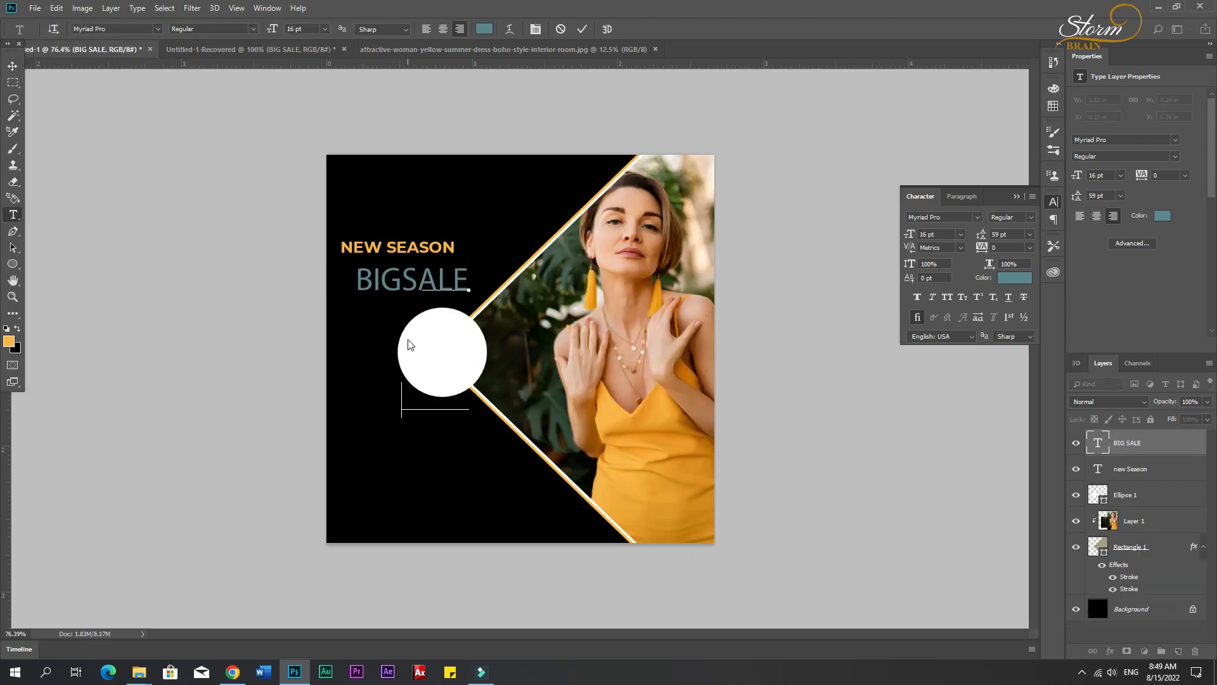
pyautogui.press('Return')
# - Set the BIG SALE text's leading to Auto, left-align it and position it directly under NEW SEASON
pyautogui.hotkey('ctrl', 'a')
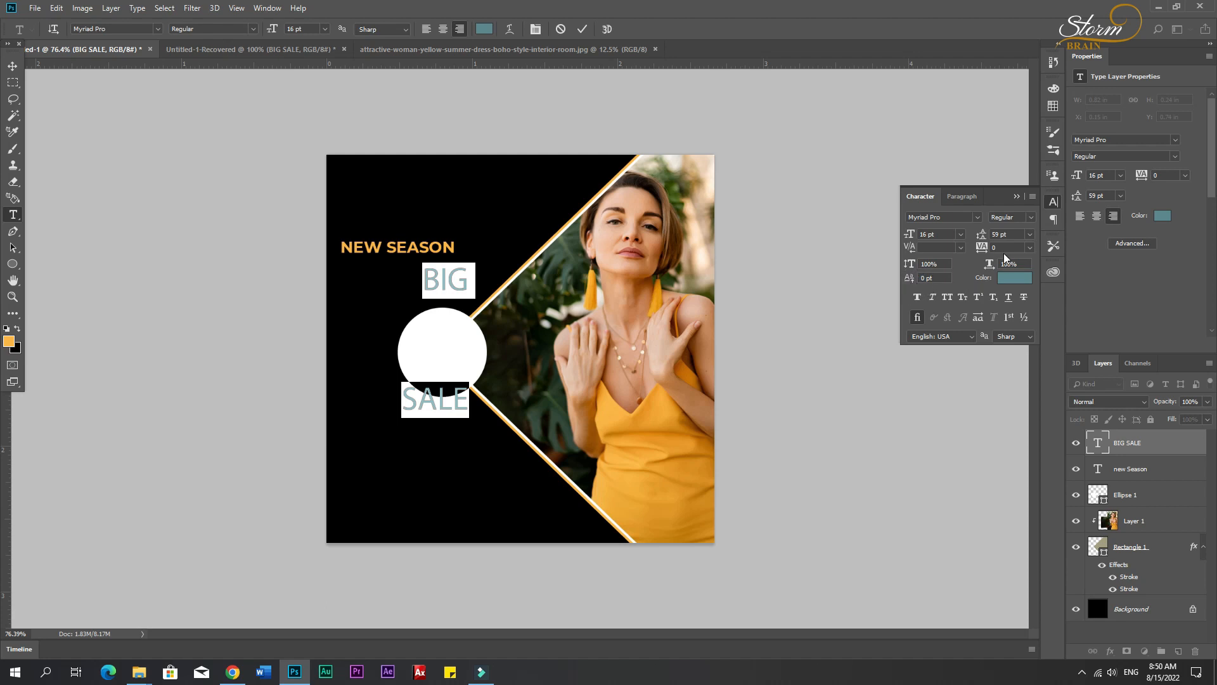
pyautogui.click(1031, 234)
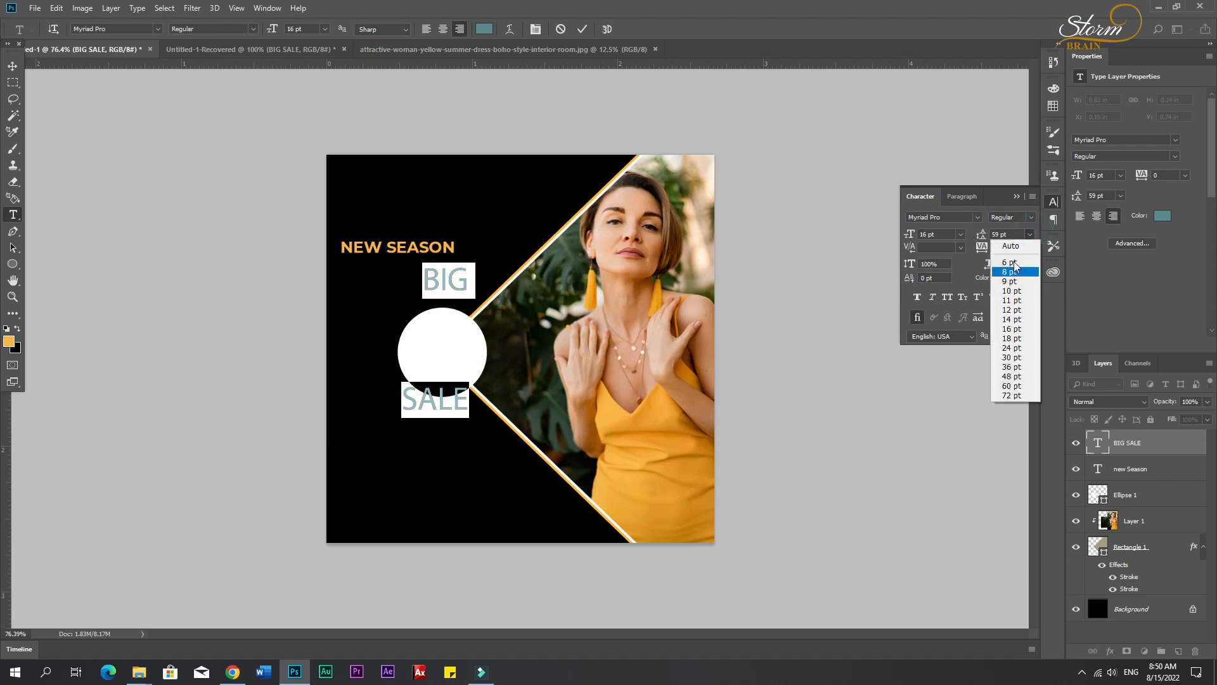
pyautogui.click(1010, 239)
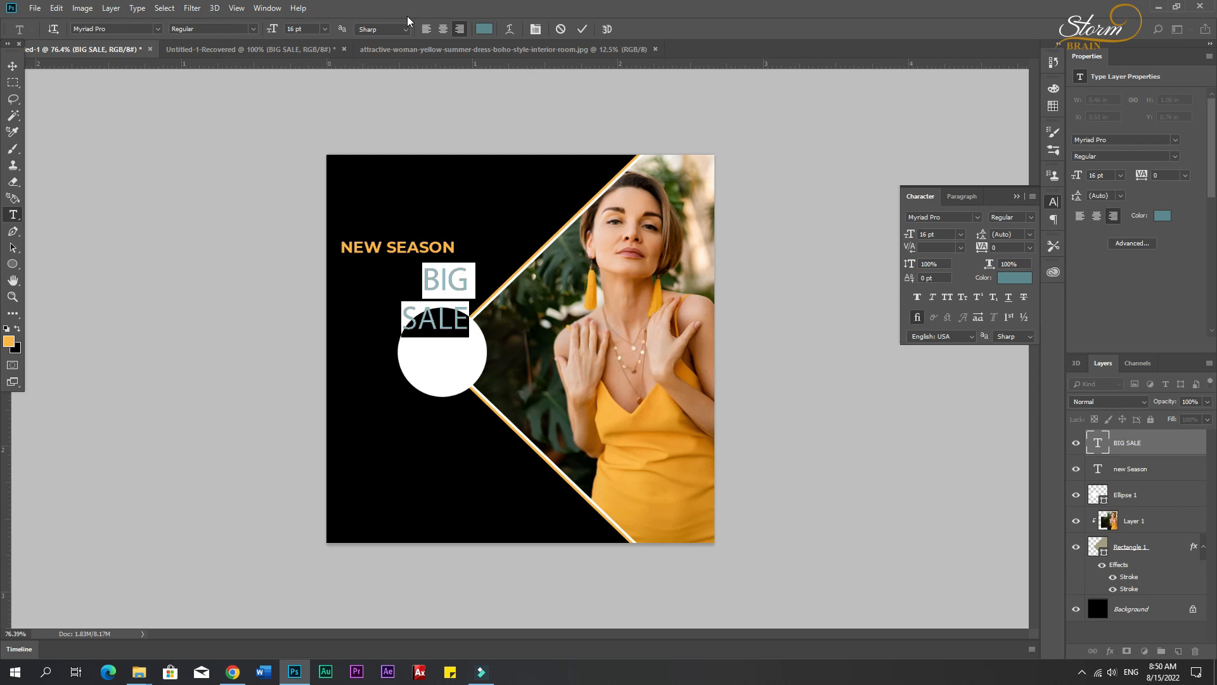
pyautogui.click(427, 29)
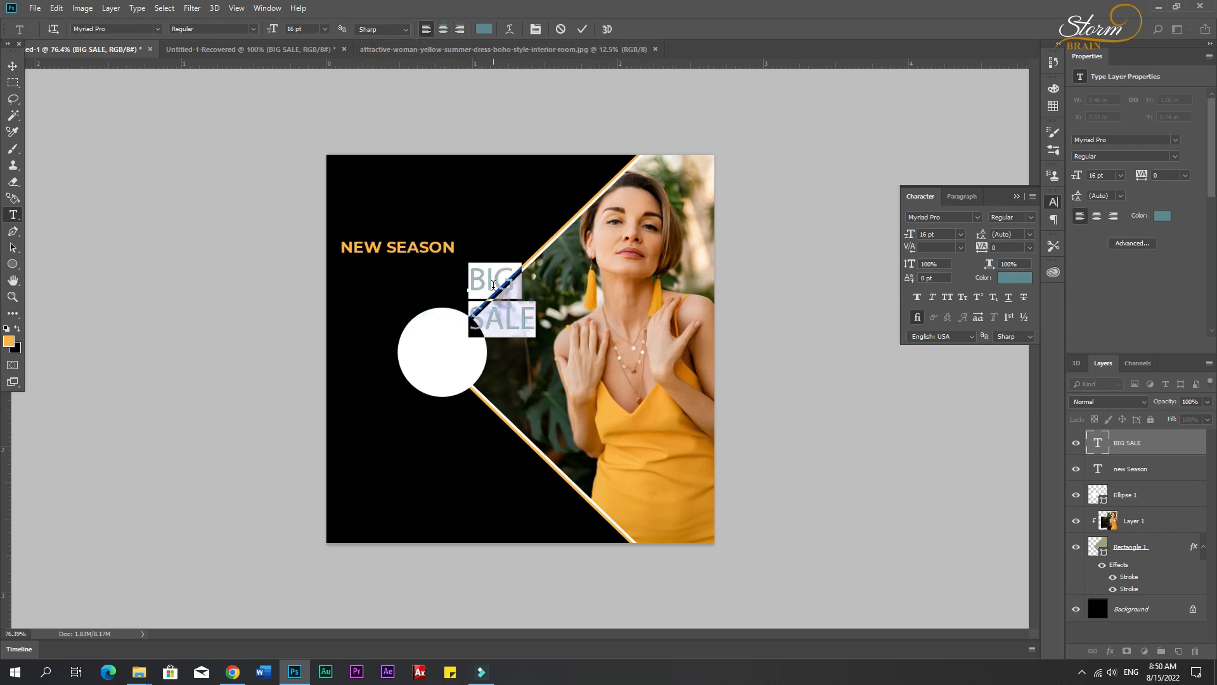
pyautogui.moveTo(503, 298); pyautogui.dragTo(396, 296)
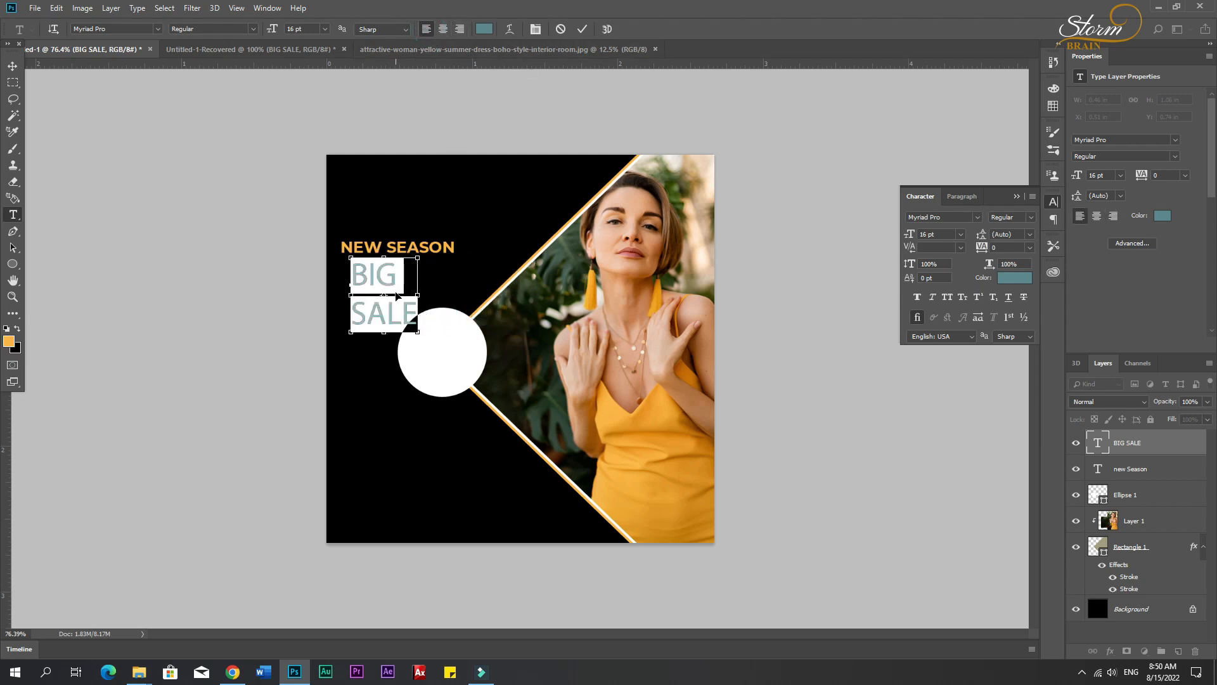
# - Change the BIG SALE text's font to Montserrat Bold
pyautogui.click(1030, 220)
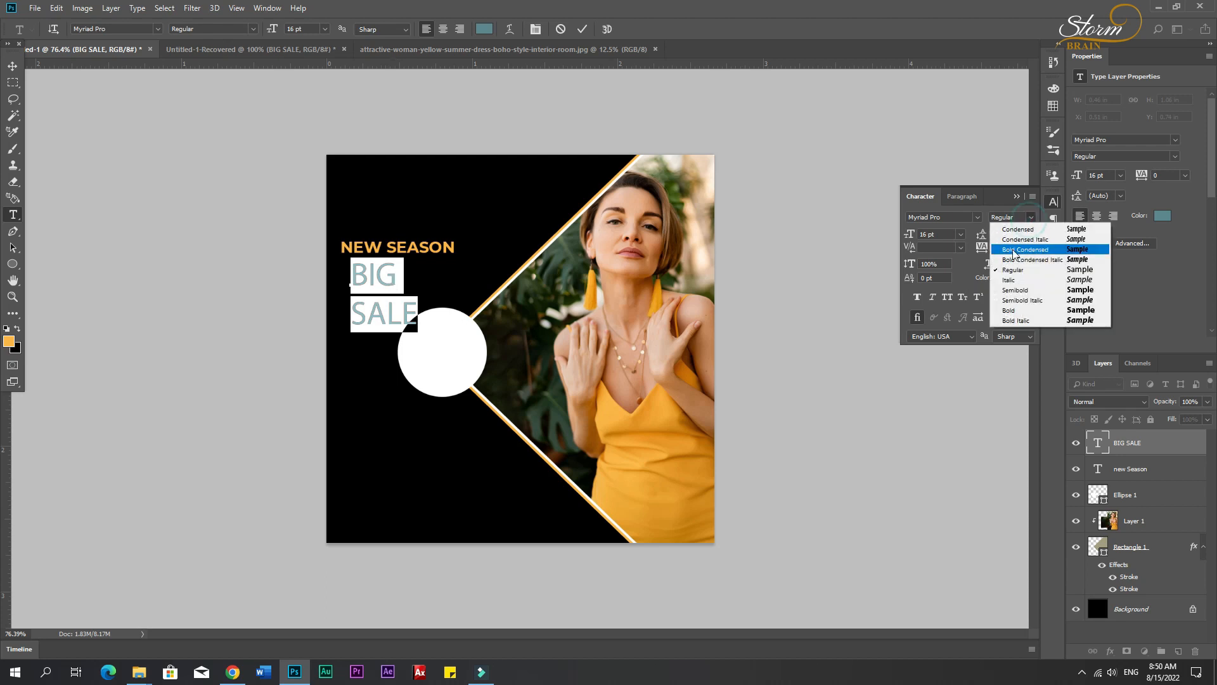
pyautogui.click(1008, 308)
pyautogui.click(948, 217)
pyautogui.write('mon')
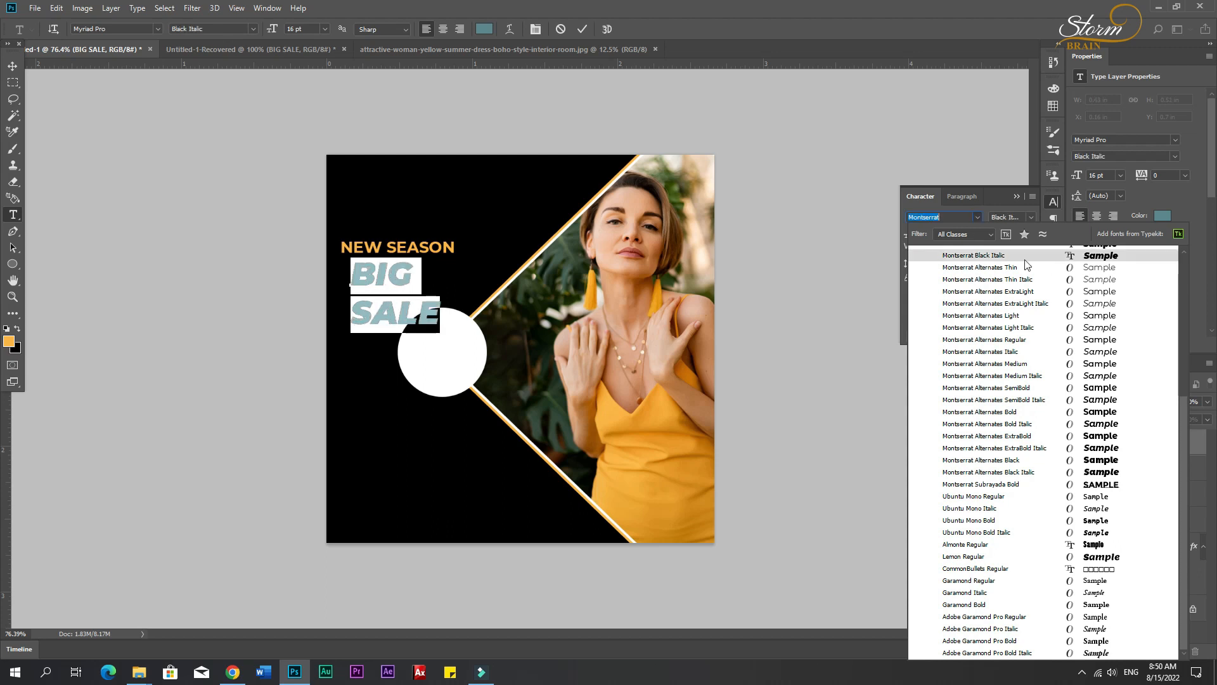
pyautogui.click(1000, 521)
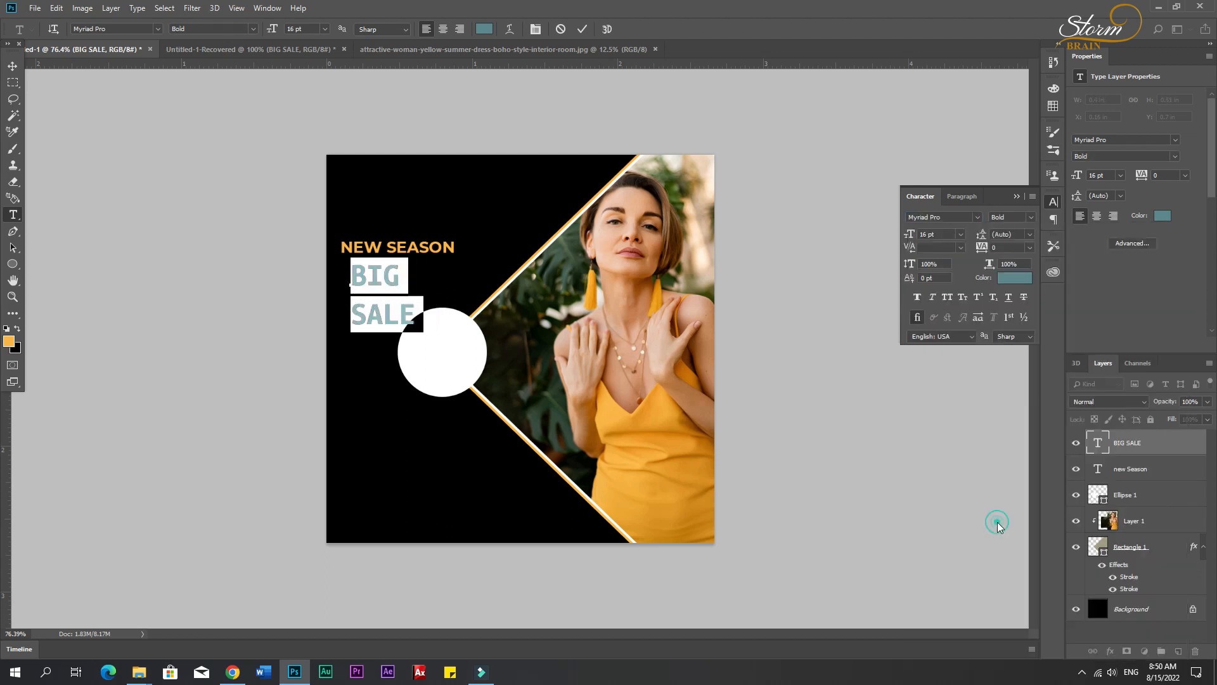
pyautogui.click(977, 217)
pyautogui.click(958, 269)
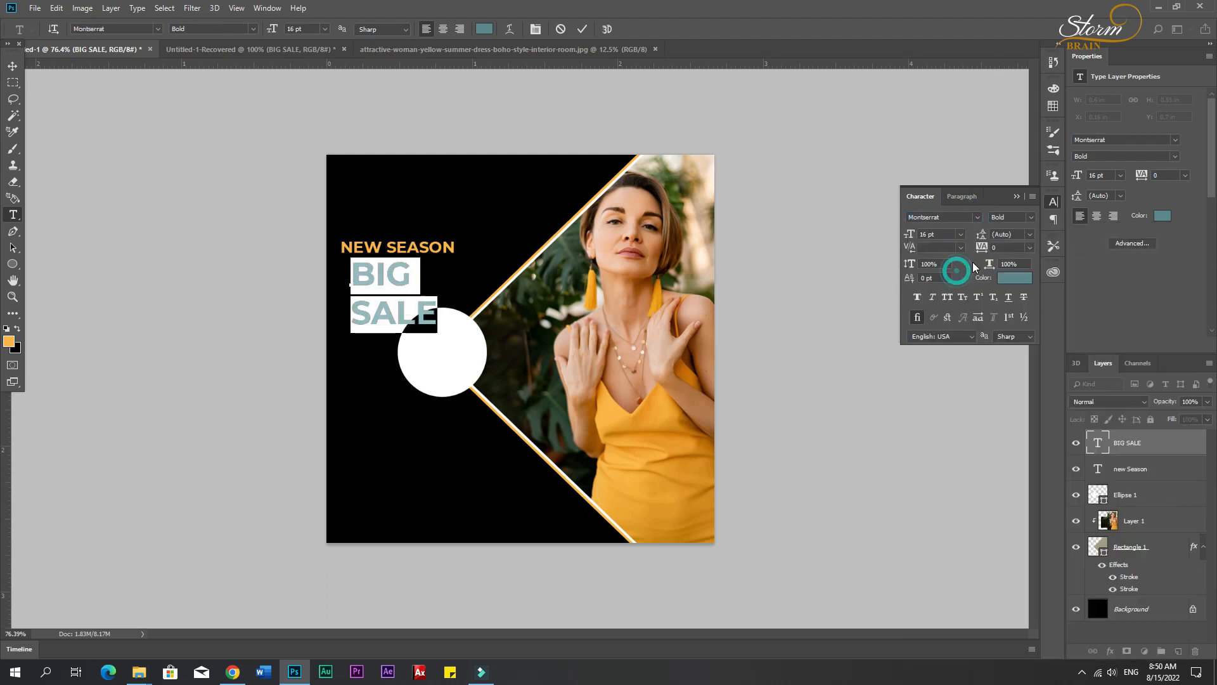
# - Colour the BIG SALE text orange-yellow by sampling the colour of the NEW SEASON text
pyautogui.click(13, 62)
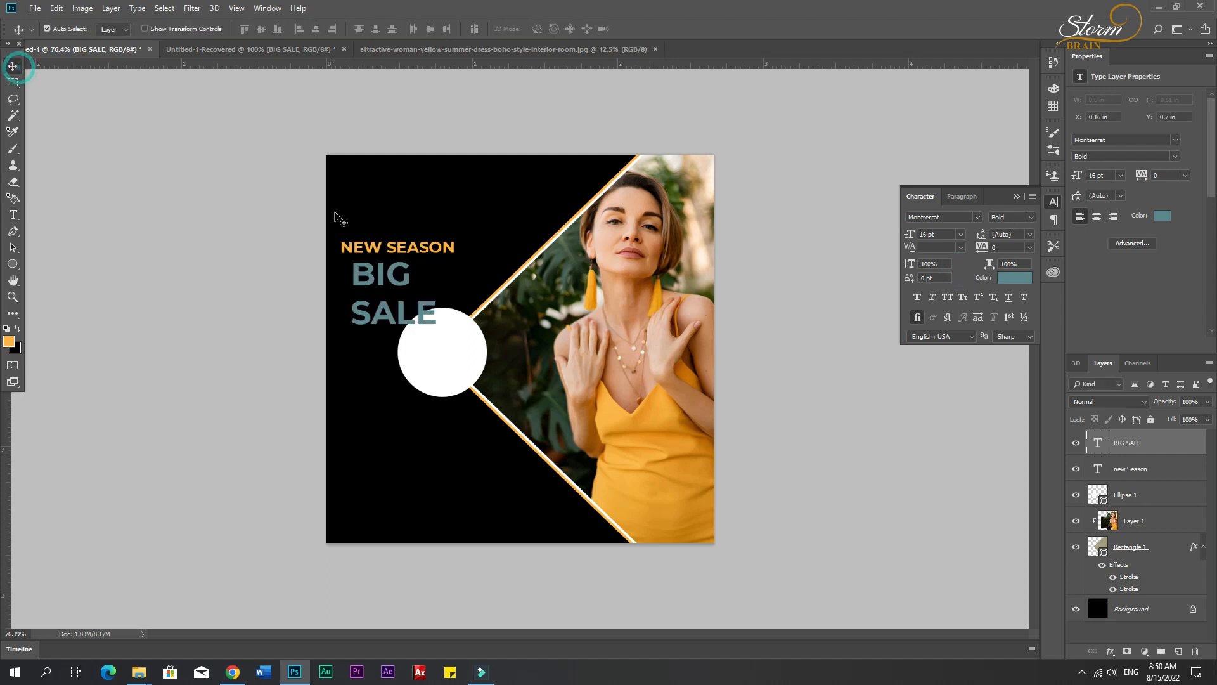
pyautogui.click(1015, 278)
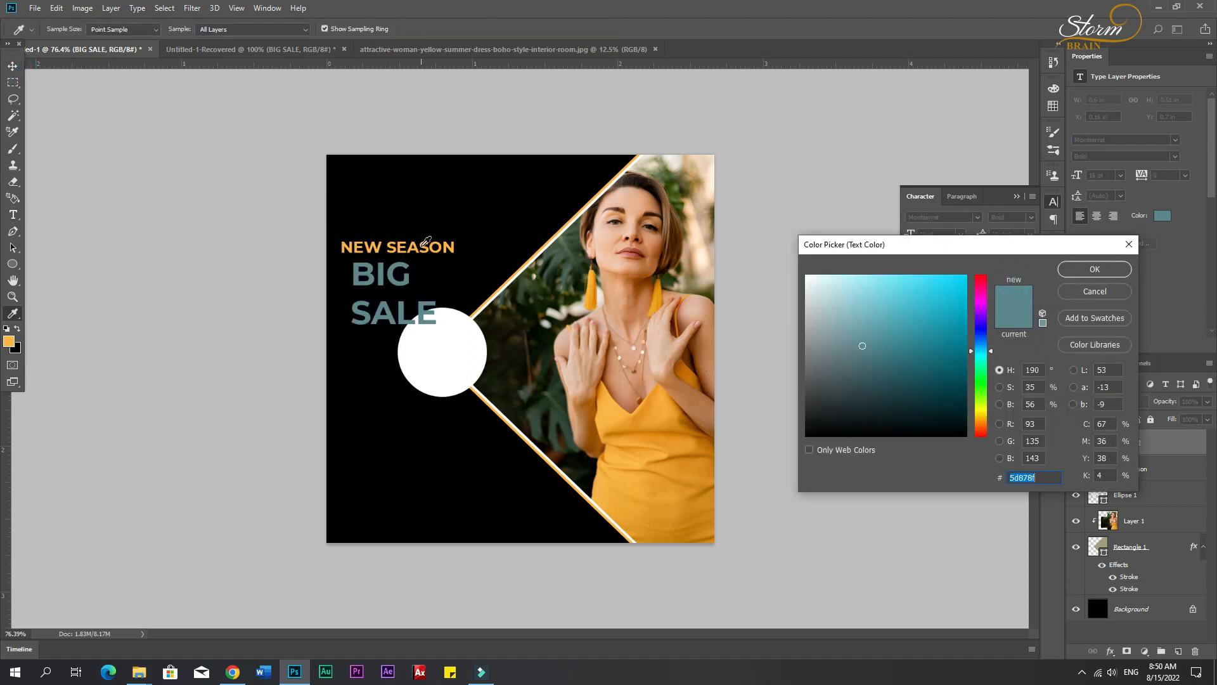
pyautogui.click(423, 245)
pyautogui.click(1079, 274)
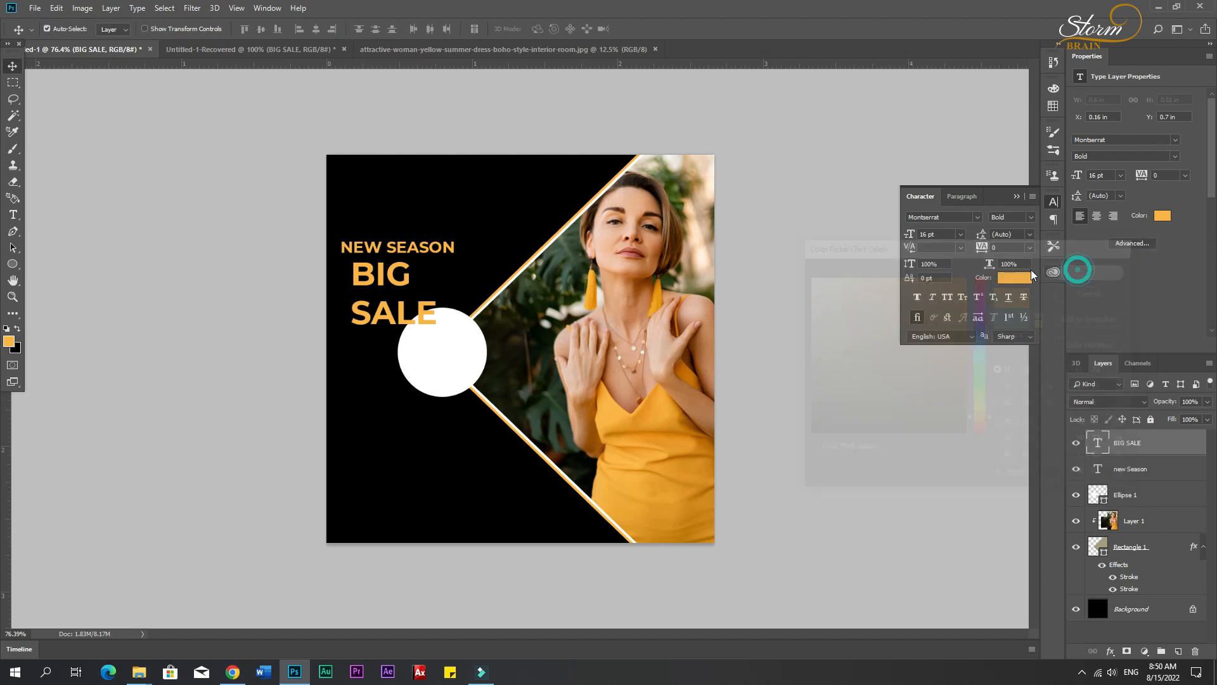
# - Recolour only the word BIG in the BIG SALE text to white
pyautogui.press('t')
pyautogui.doubleClick(376, 272)
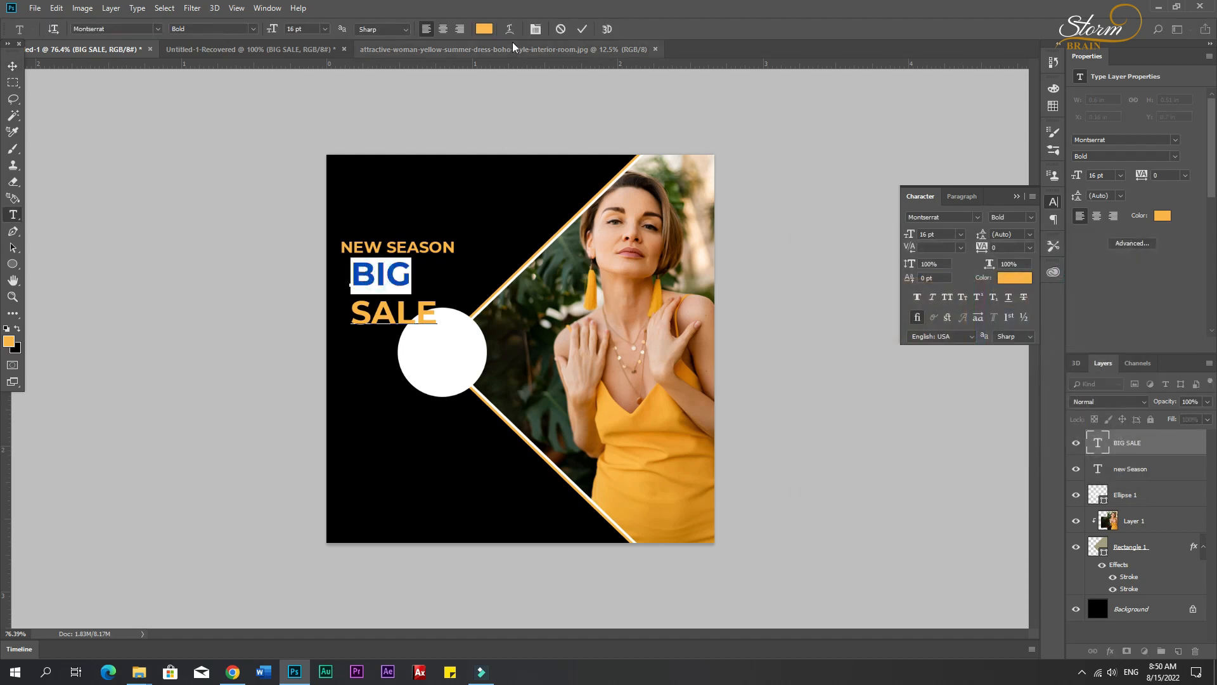
pyautogui.click(484, 28)
pyautogui.moveTo(840, 318); pyautogui.dragTo(729, 225)
pyautogui.click(1095, 270)
pyautogui.click(13, 66)
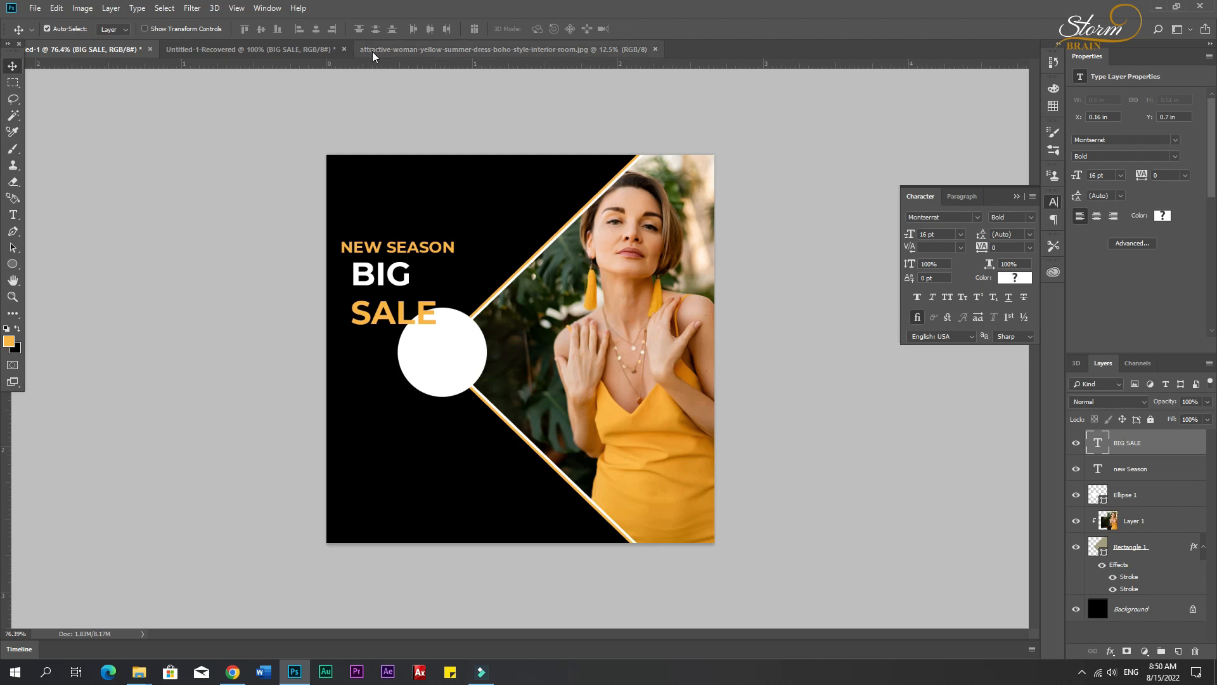
# - Copy the "Special Promo" text from the Untitled-1-Recovered document and place it just above NEW SEASON
pyautogui.click(273, 50)
pyautogui.moveTo(524, 398); pyautogui.dragTo(403, 232)
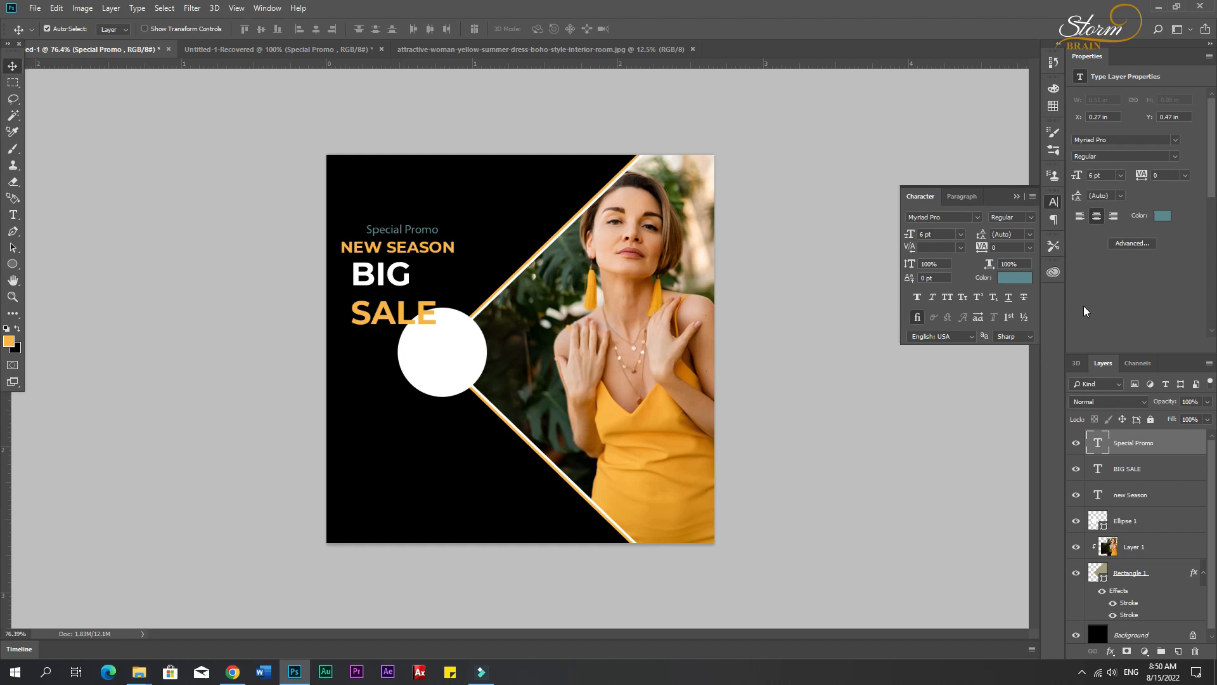
# - Recolour the Special Promo text to white
pyautogui.click(1016, 279)
pyautogui.click(809, 273)
pyautogui.click(1095, 269)
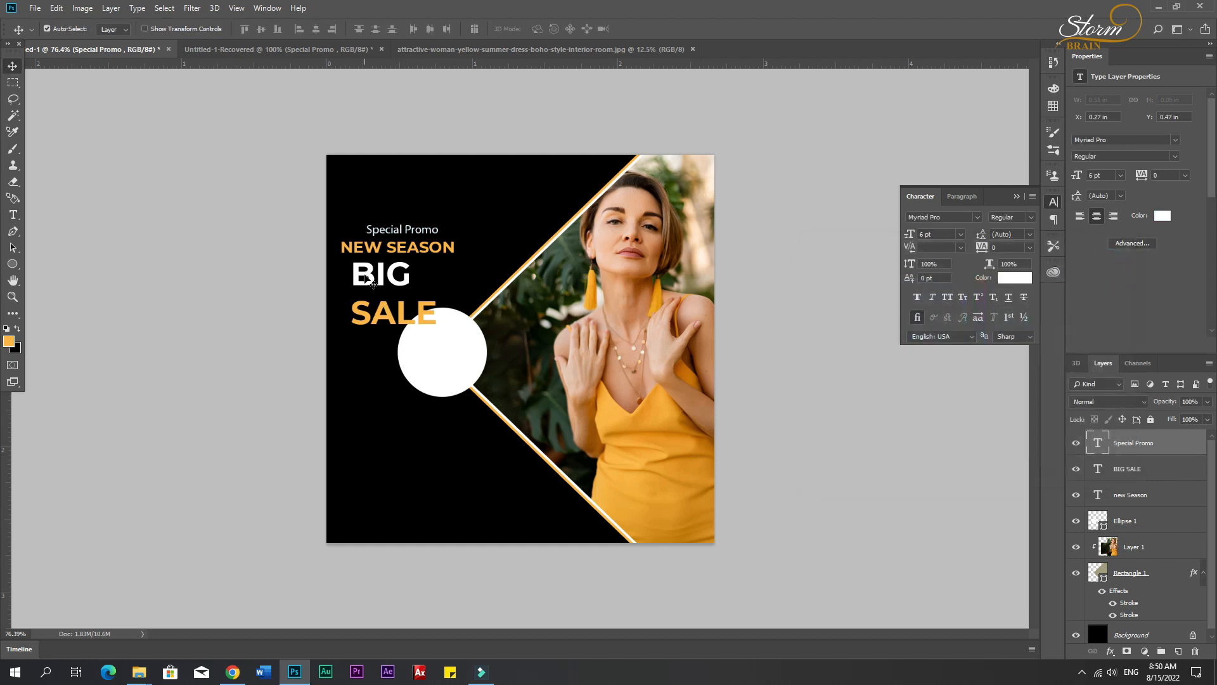
# - Shift BIG SALE slightly left and up under NEW SEASON, and raise all three text lines higher on the black area
pyautogui.scroll(5, 242, 303)
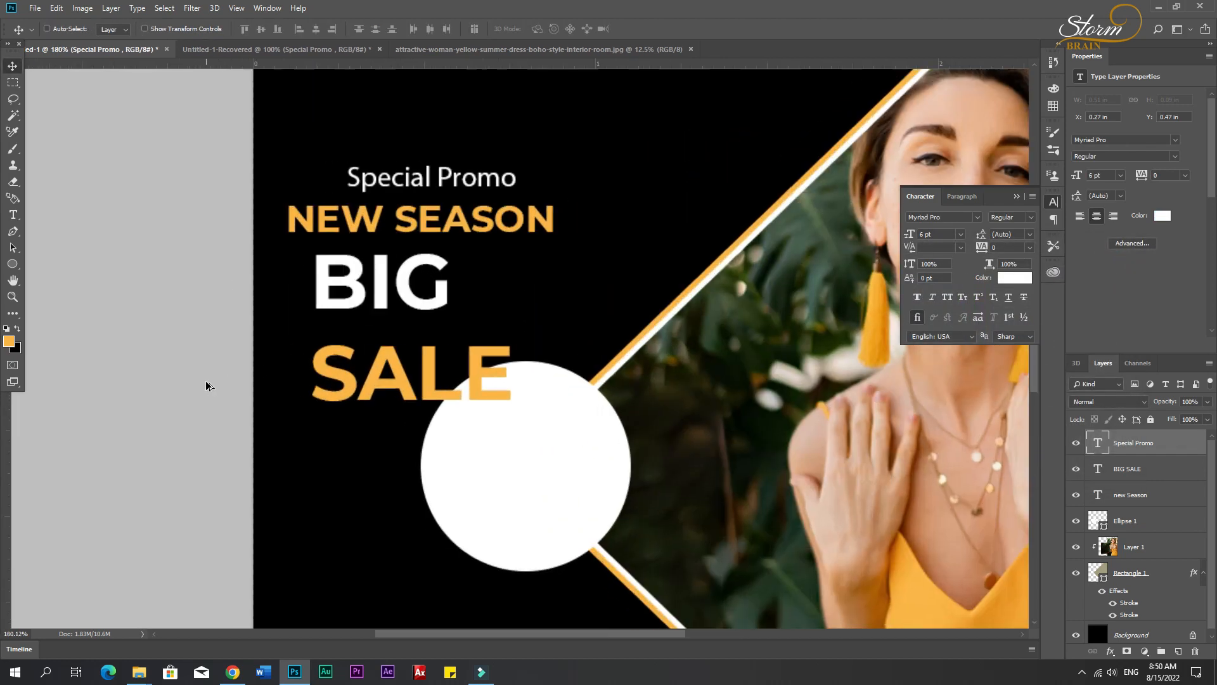
pyautogui.moveTo(338, 383); pyautogui.dragTo(304, 359)
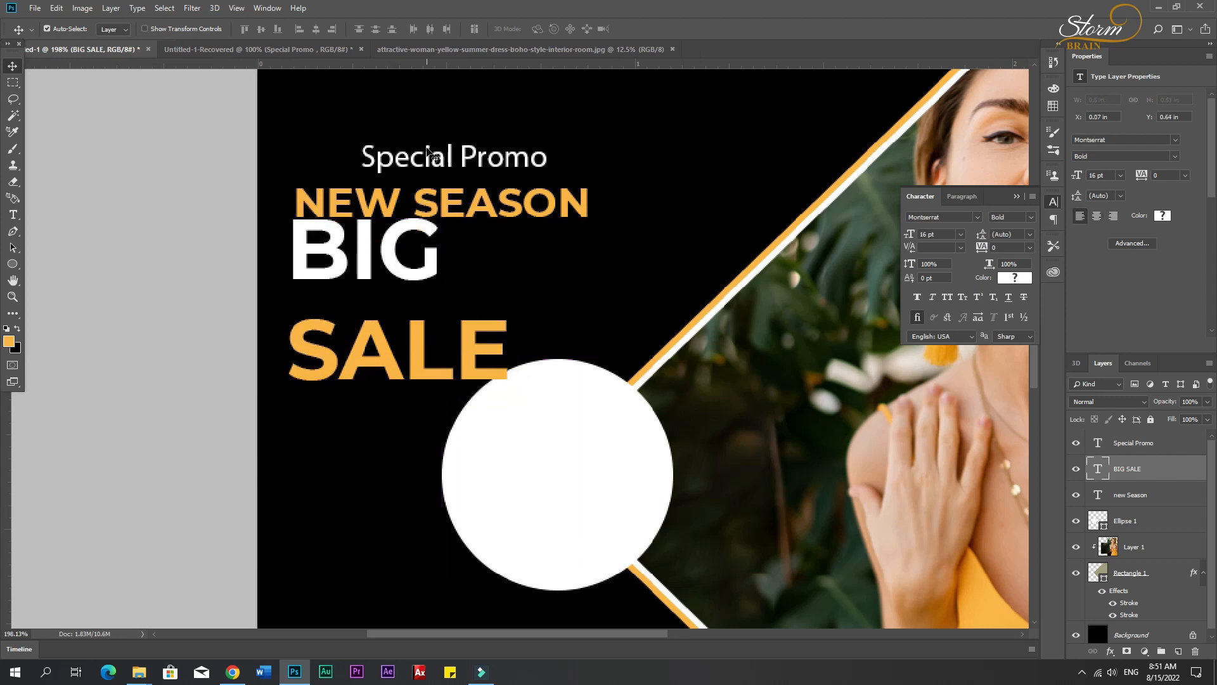
pyautogui.moveTo(427, 149); pyautogui.dragTo(420, 105)
pyautogui.moveTo(442, 208); pyautogui.dragTo(438, 170)
pyautogui.moveTo(386, 265); pyautogui.dragTo(385, 219)
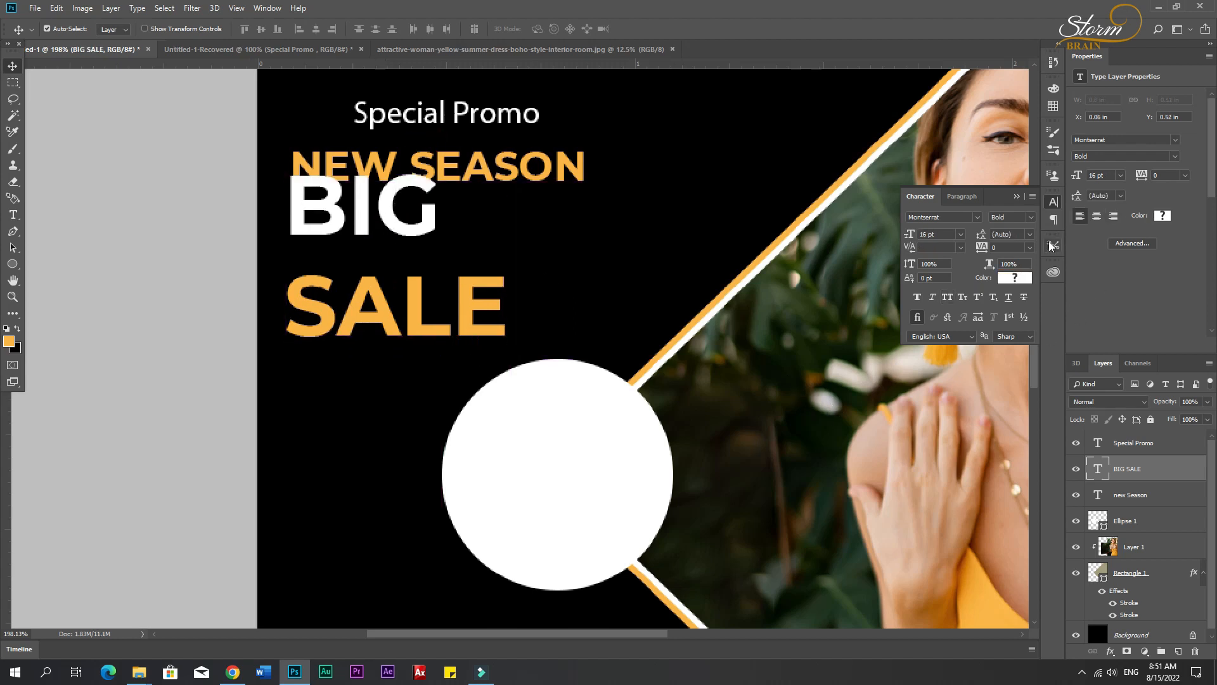
# - Try to reduce the vertical scale of the BIG SALE text to 96%
pyautogui.click(931, 263)
pyautogui.write('97')
pyautogui.press('Return')
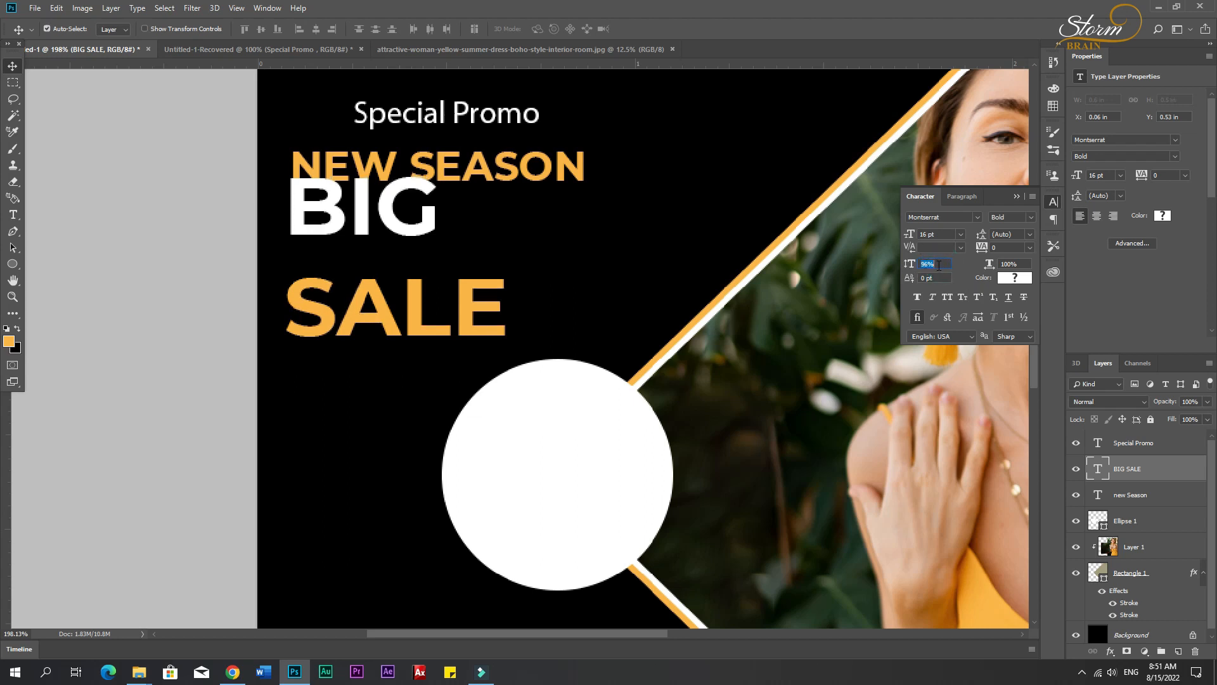
# - Tighten the line spacing of the BIG SALE text to a leading of 13 pt
pyautogui.click(1014, 245)
pyautogui.click(1008, 234)
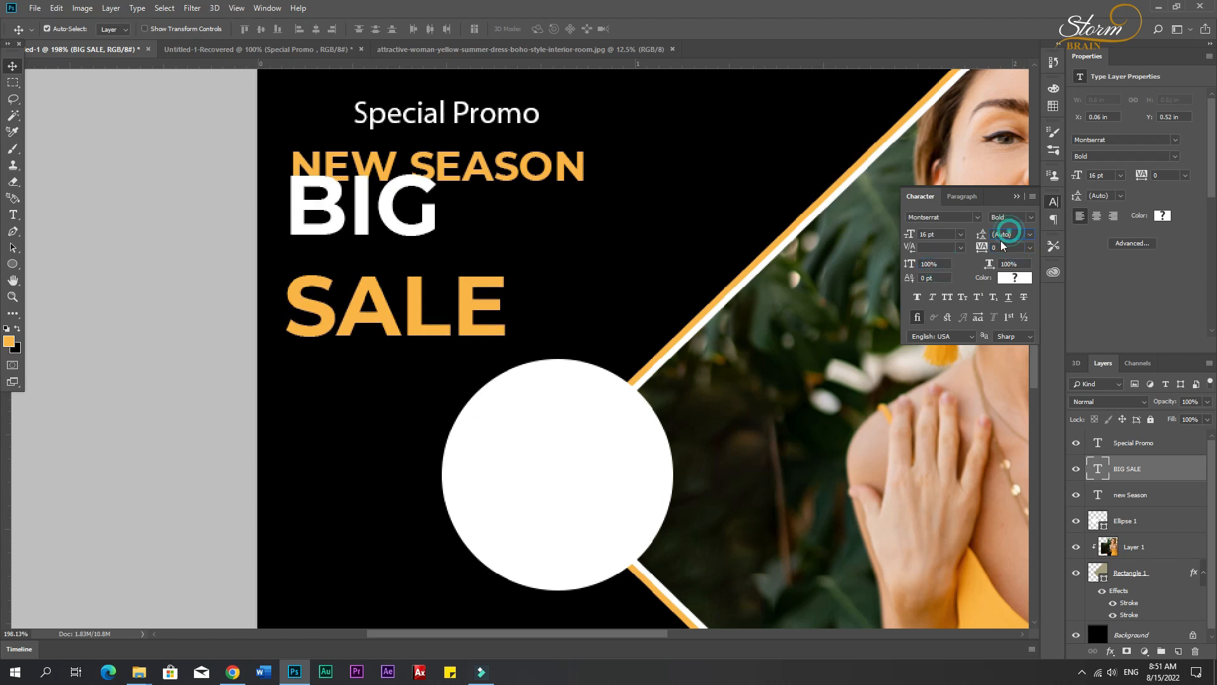
pyautogui.press('Up')
pyautogui.press('Down')
pyautogui.press('Down')
pyautogui.press('Down')
pyautogui.press('Down')
pyautogui.press('Down')
pyautogui.press('Down')
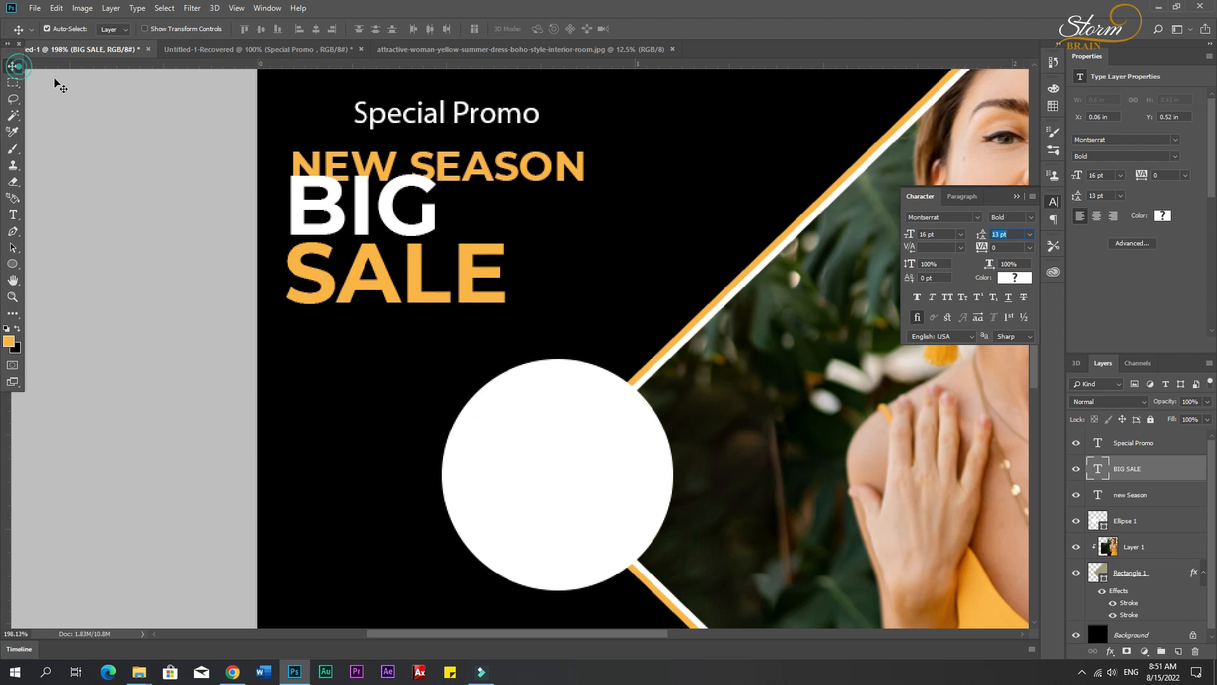
# - Move NEW SEASON up clear of BIG SALE and shift Special Promo left above the start of NEW SEASON
pyautogui.moveTo(471, 165); pyautogui.dragTo(447, 159)
pyautogui.hotkey('ctrl', 'z')
pyautogui.scroll(3, 501, 281)
pyautogui.moveTo(492, 295); pyautogui.dragTo(492, 289)
pyautogui.moveTo(453, 250); pyautogui.dragTo(400, 244)
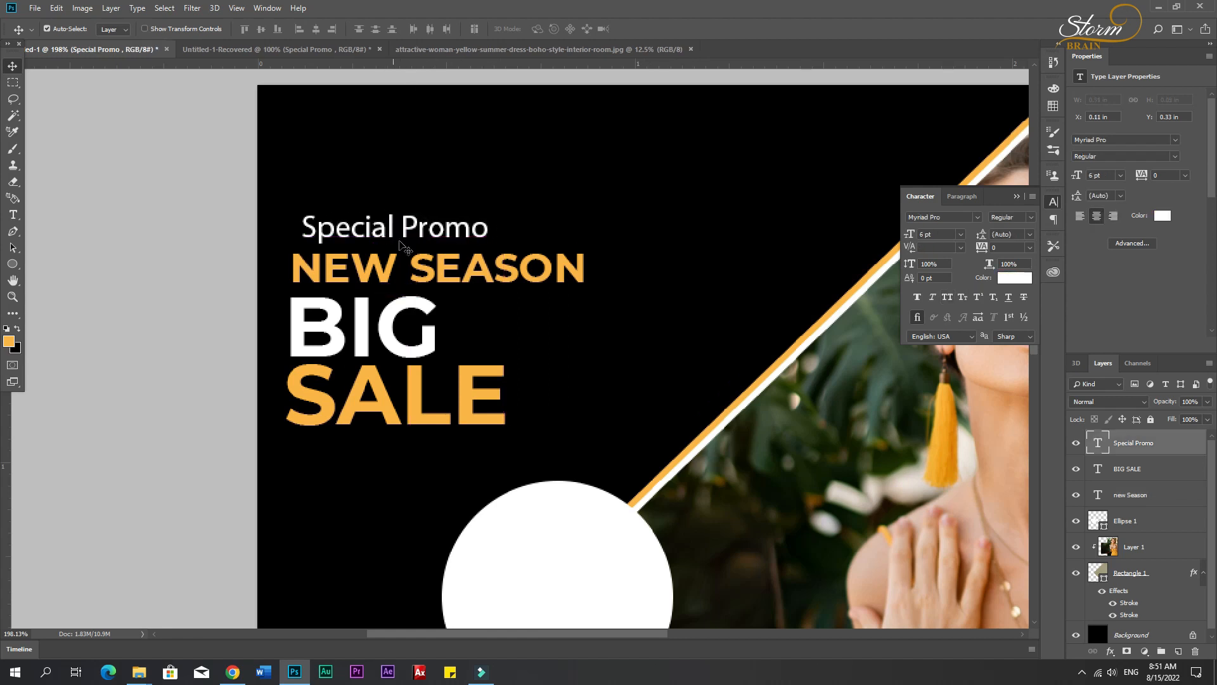
# - Align the left edges of the Special Promo, NEW SEASON and BIG SALE text layers
pyautogui.keyDown('shift'); pyautogui.click(367, 326); pyautogui.keyUp('shift')
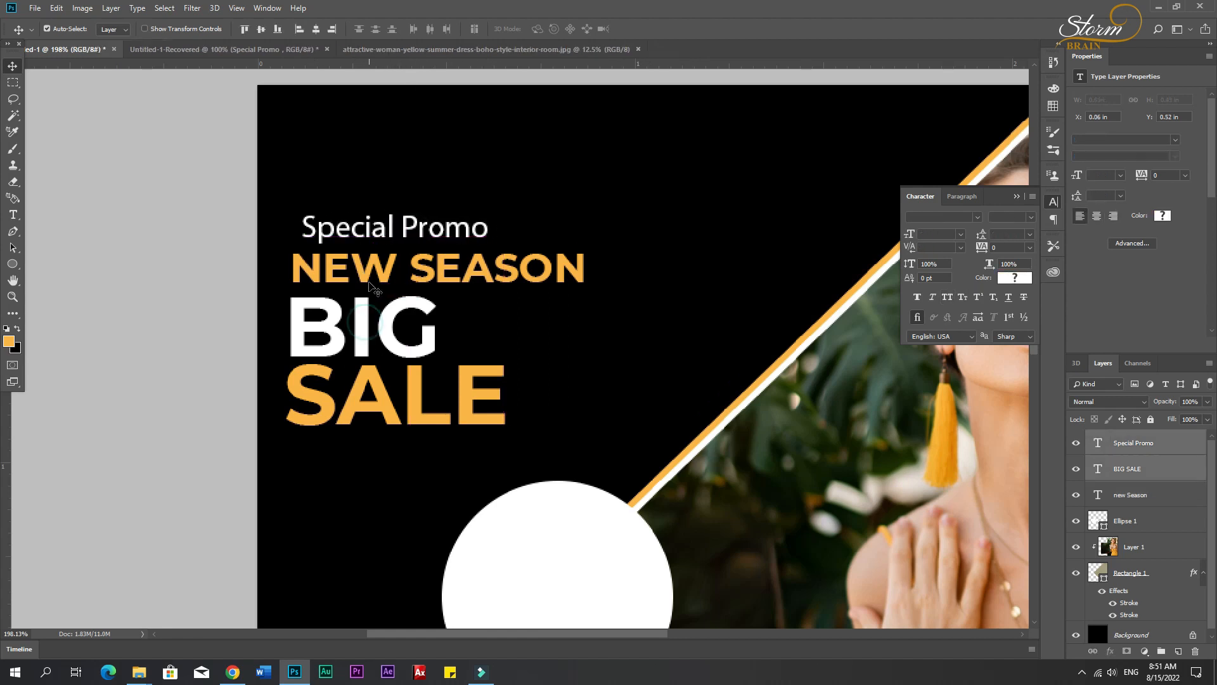
pyautogui.keyDown('shift'); pyautogui.click(373, 271); pyautogui.keyUp('shift')
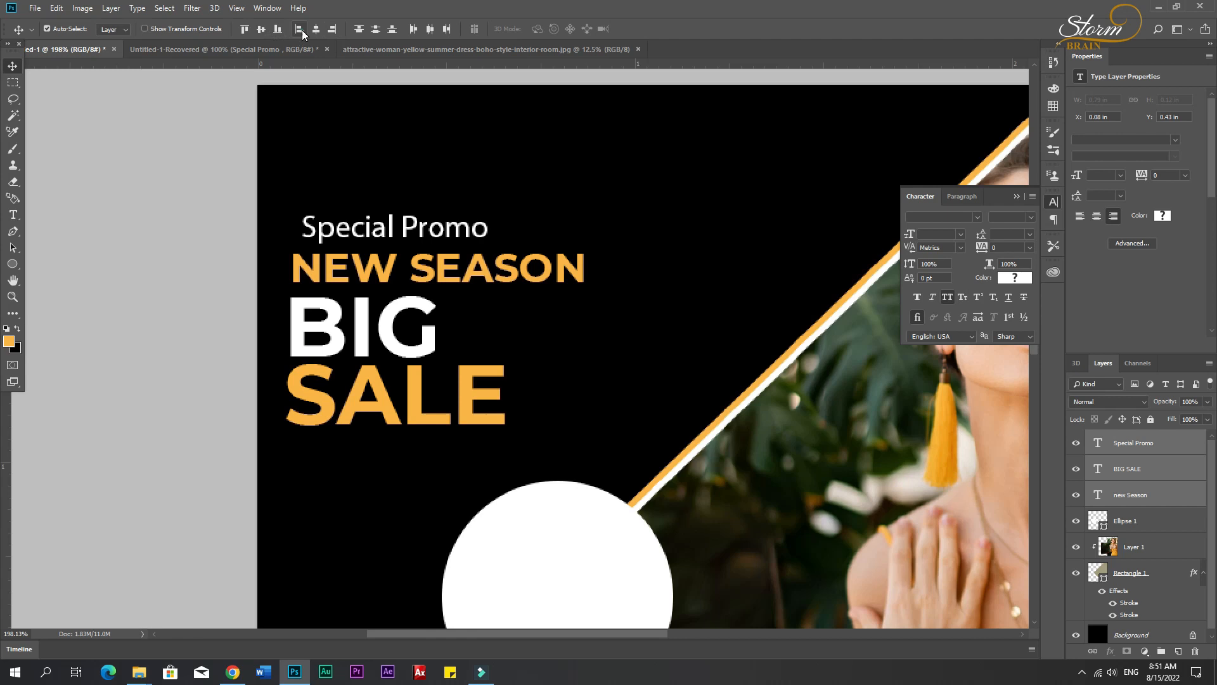
pyautogui.click(299, 29)
pyautogui.click(534, 361)
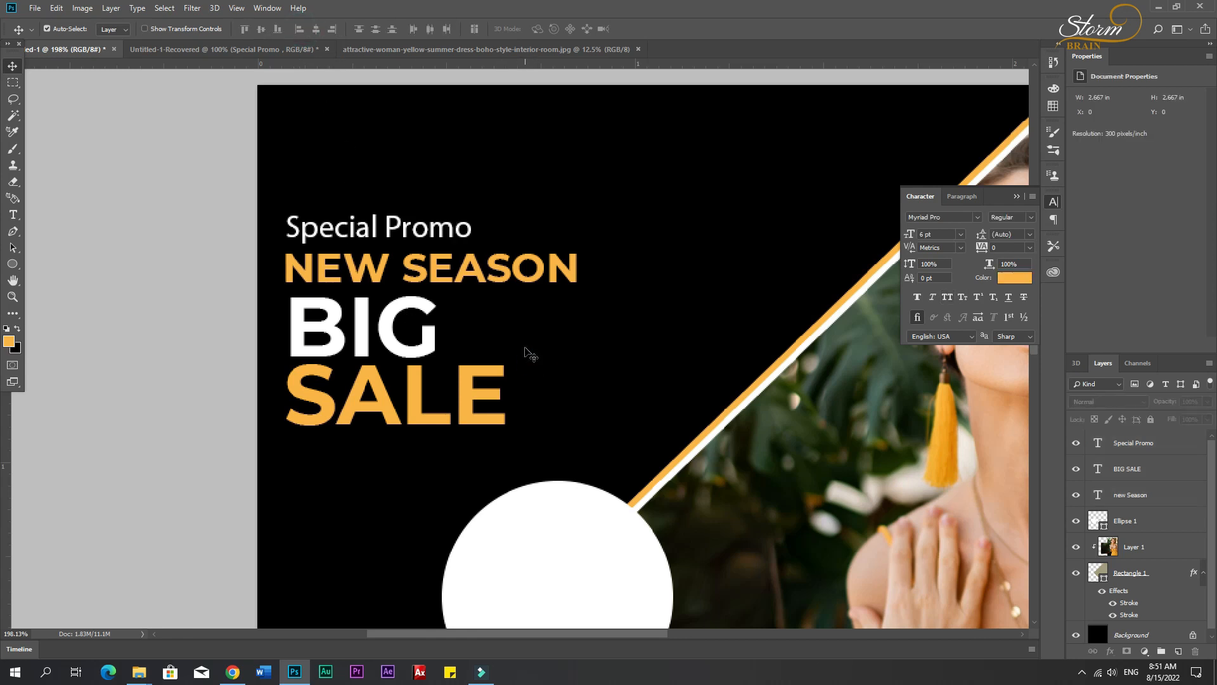
# - Nudge the BIG SALE text down closer to the white circle in small increments
pyautogui.hotkey('ctrl', '0')
pyautogui.scroll(2, 253, 212)
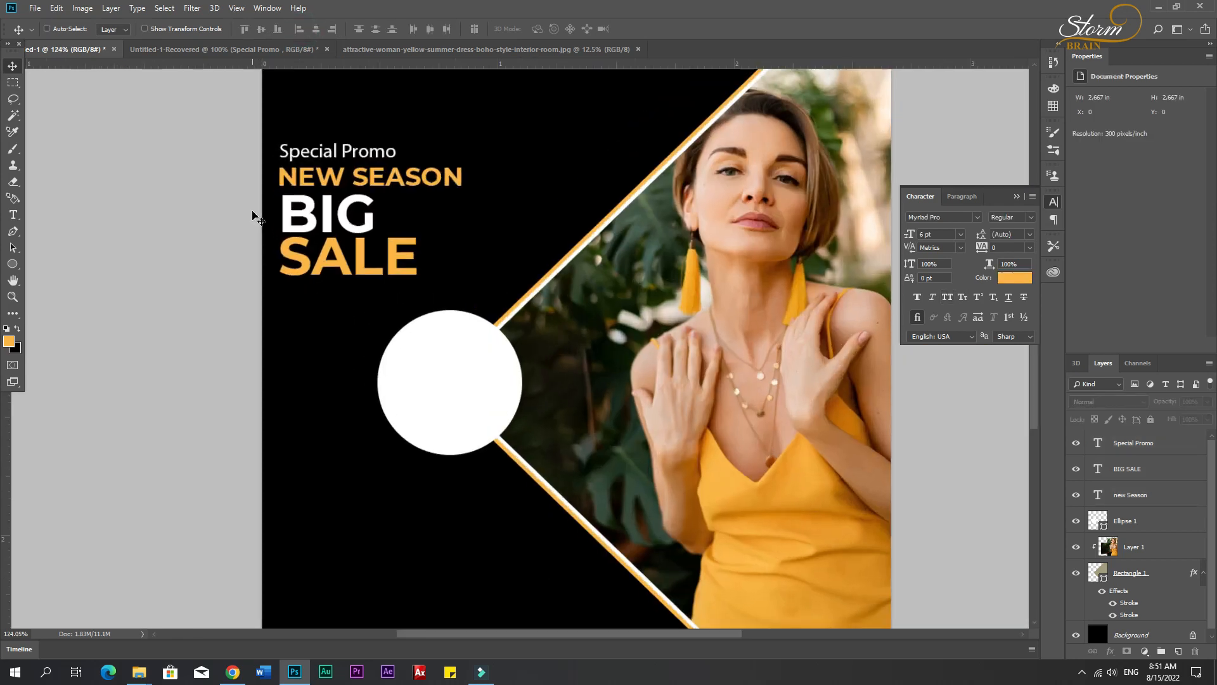
pyautogui.scroll(4, 273, 226)
pyautogui.scroll(-3, 317, 285)
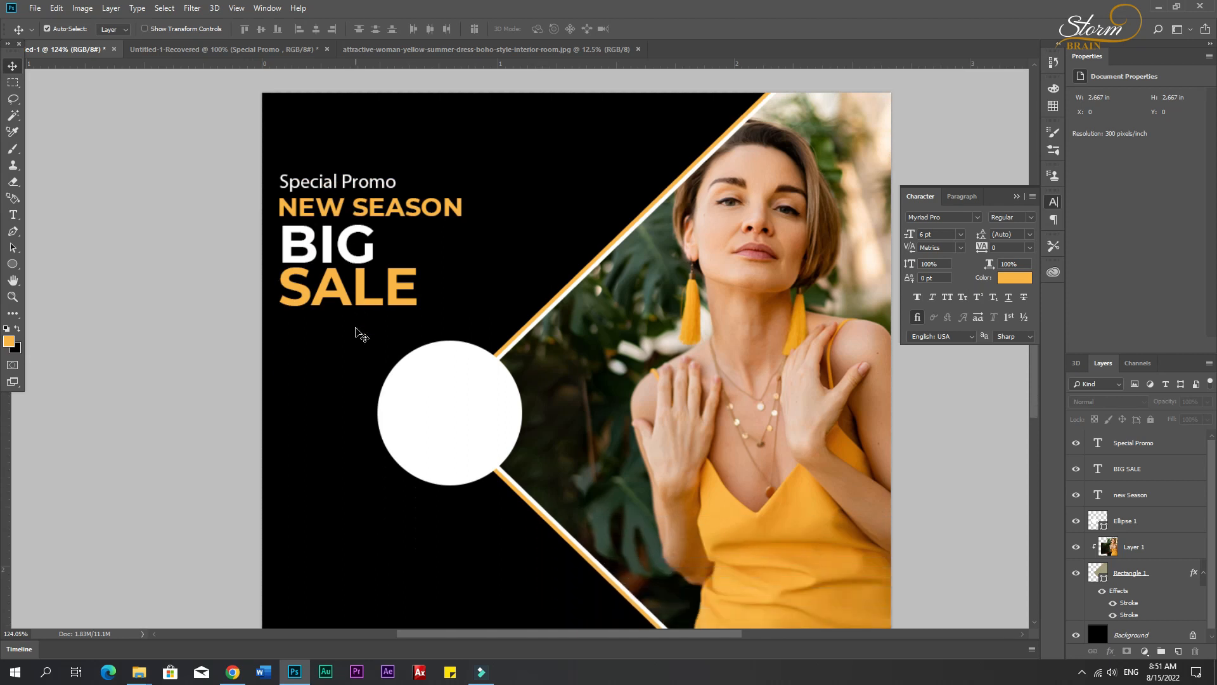
pyautogui.scroll(-4, 357, 333)
pyautogui.scroll(-3, 355, 334)
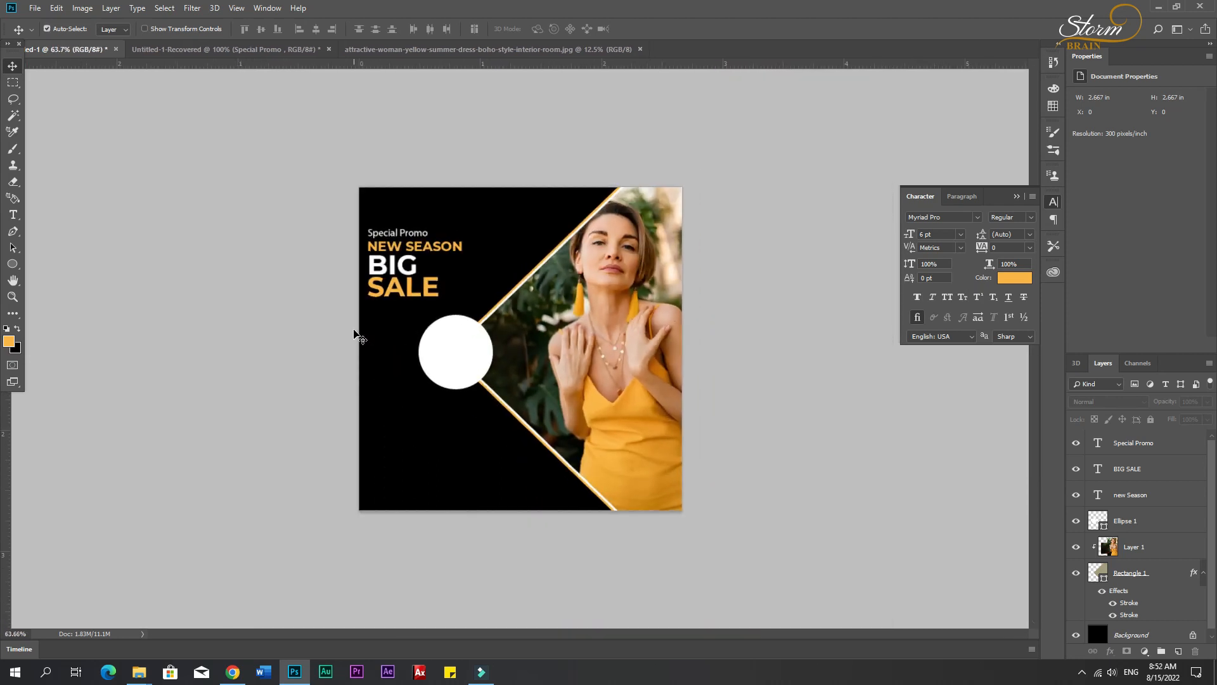
pyautogui.click(413, 289)
pyautogui.press('Down')
pyautogui.press('Down')
pyautogui.press('Down')
pyautogui.press('Down')
pyautogui.press('Down')
pyautogui.press('Down')
pyautogui.press('Down')
pyautogui.press('Down')
pyautogui.press('Down')
pyautogui.press('Down')
pyautogui.press('Down')
pyautogui.press('Down')
pyautogui.press('Down')
pyautogui.press('Down')
pyautogui.press('Down')
pyautogui.press('Down')
pyautogui.press('Down')
# - Nudge the NEW SEASON text down toward BIG SALE
pyautogui.click(407, 246)
pyautogui.press('Down')
pyautogui.press('Down')
pyautogui.press('Down')
pyautogui.press('Down')
pyautogui.press('Down')
pyautogui.press('Down')
pyautogui.press('Down')
pyautogui.press('Down')
pyautogui.press('Down')
pyautogui.press('Down')
# - Nudge Special Promo down toward NEW SEASON, and fine-tune NEW SEASON slightly further down
pyautogui.click(403, 234)
pyautogui.press('Down')
pyautogui.press('Down')
pyautogui.press('Down')
pyautogui.press('Down')
pyautogui.press('Down')
pyautogui.press('Down')
pyautogui.press('Down')
pyautogui.press('Down')
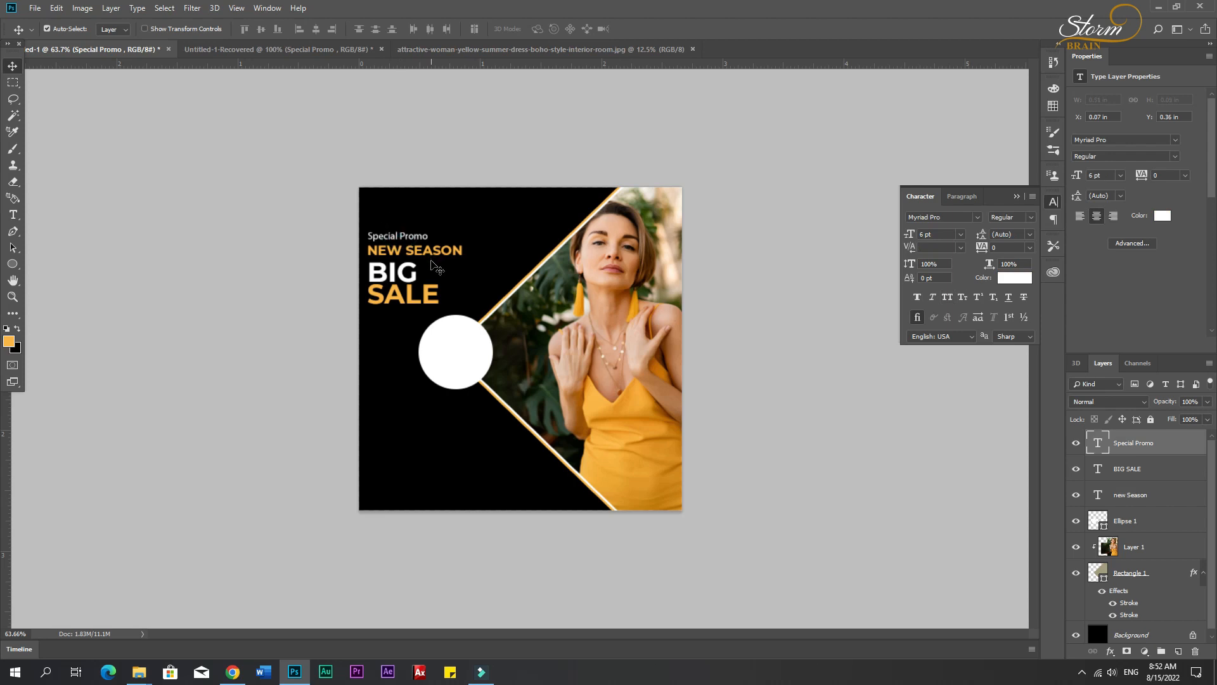
pyautogui.click(407, 260)
pyautogui.press('Down')
pyautogui.press('Down')
pyautogui.press('Down')
pyautogui.click(389, 217)
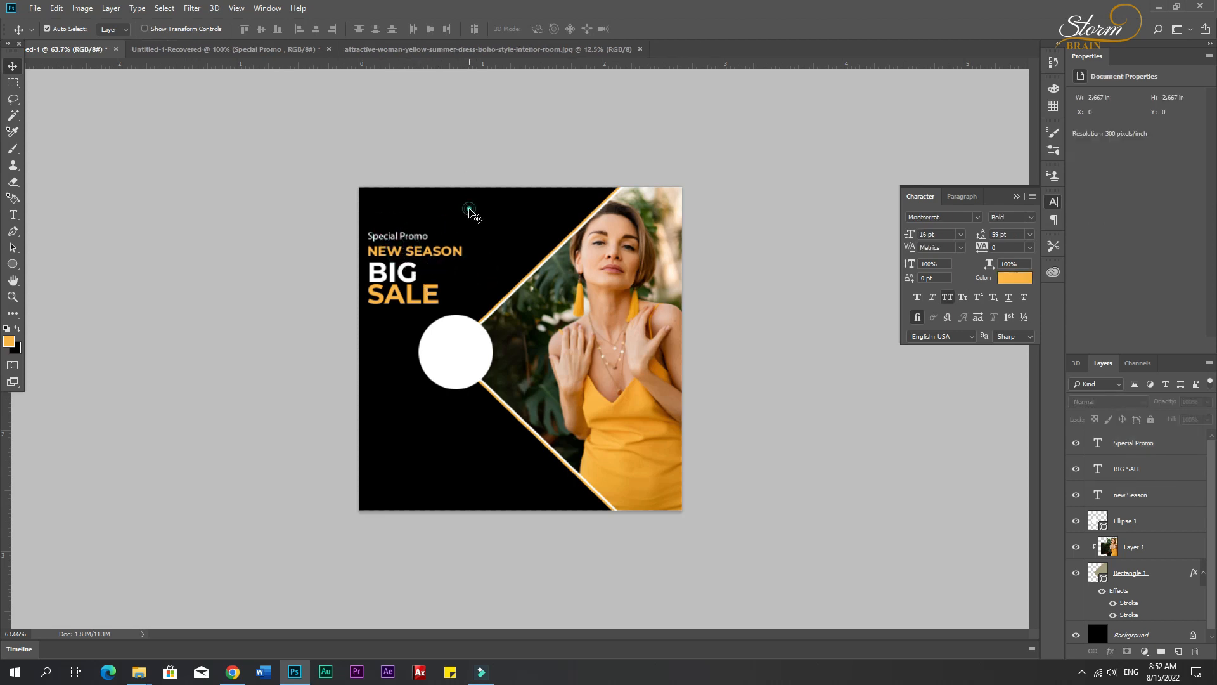
# - Draw the dotted-pattern custom shape about 109 by 107 px on the black area beside Special Promo and NEW SEASON
pyautogui.click(13, 263)
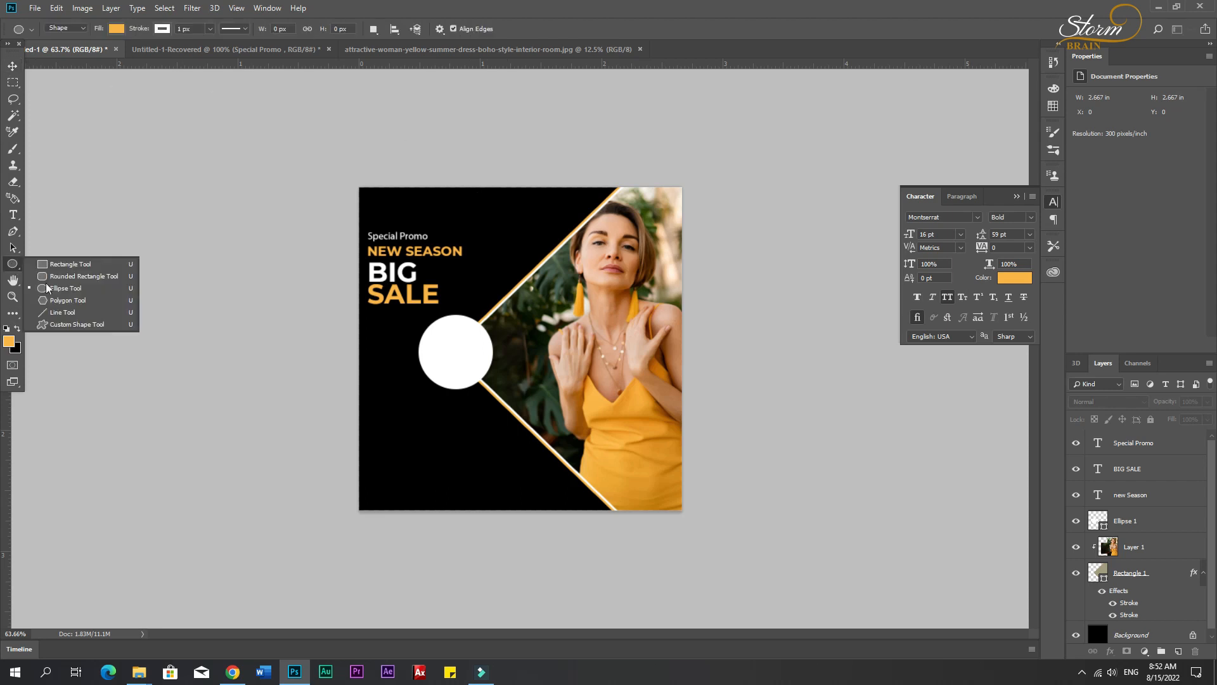
pyautogui.click(70, 324)
pyautogui.click(488, 29)
pyautogui.click(486, 261)
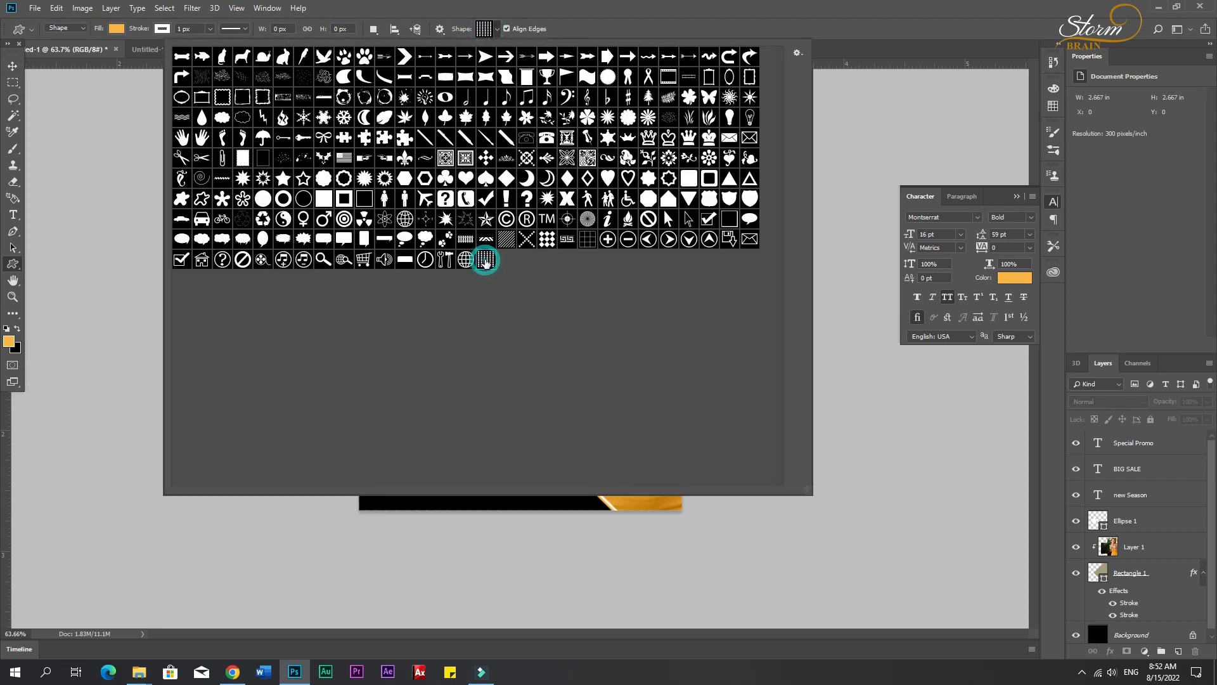
pyautogui.click(12, 66)
pyautogui.click(19, 270)
pyautogui.moveTo(483, 208); pyautogui.dragTo(533, 252)
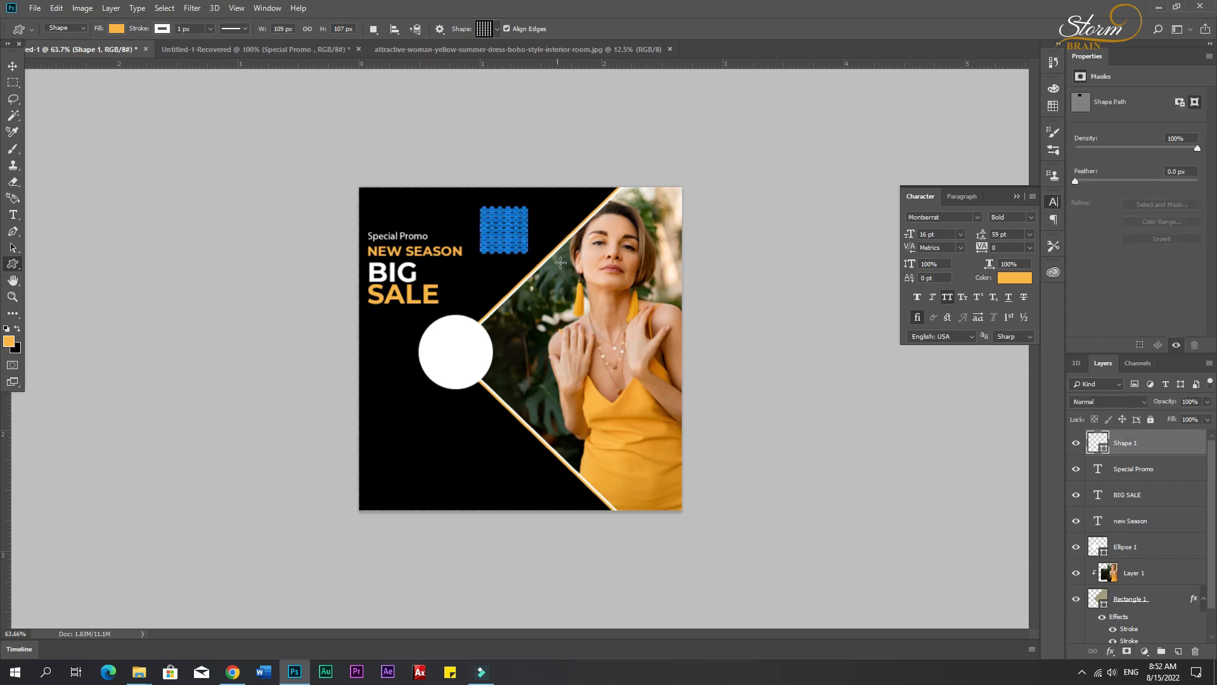
# - Change the dot pattern's fill colour to white
pyautogui.doubleClick(1107, 452)
pyautogui.click(919, 362)
pyautogui.click(1102, 273)
# - Try to reorient the dot pattern with 90° clockwise and 180° rotations
pyautogui.hotkey('ctrl', 't')
pyautogui.rightClick(515, 246)
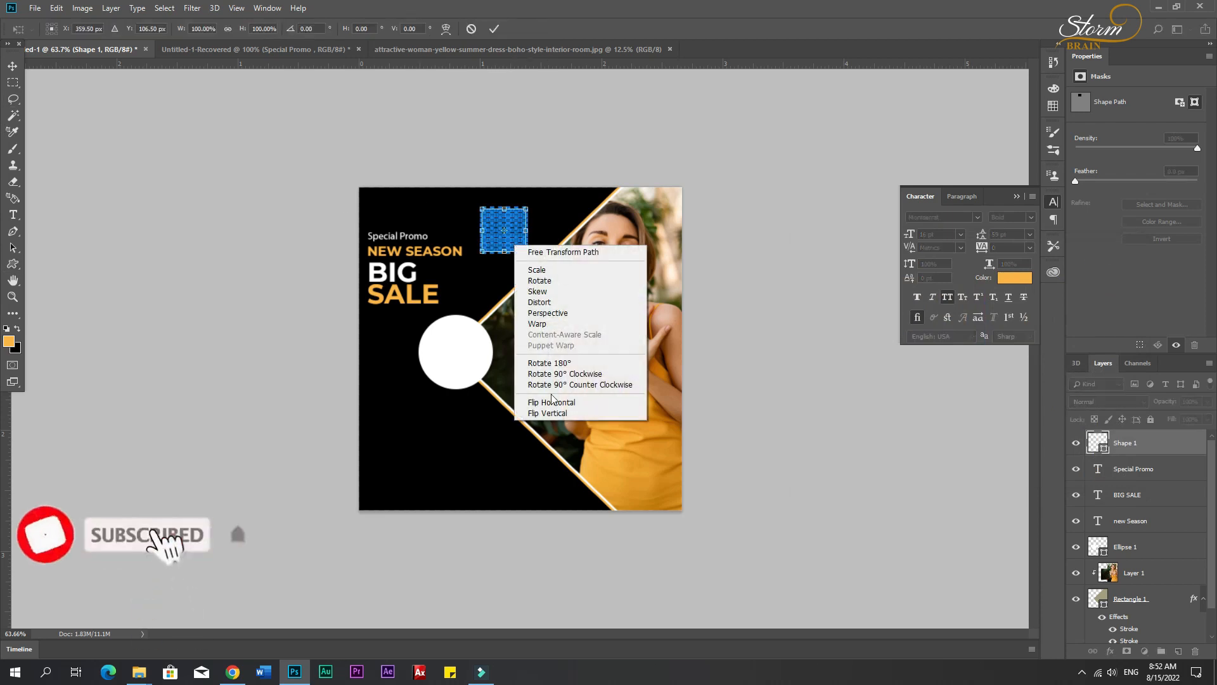
pyautogui.click(562, 373)
pyautogui.rightClick(514, 256)
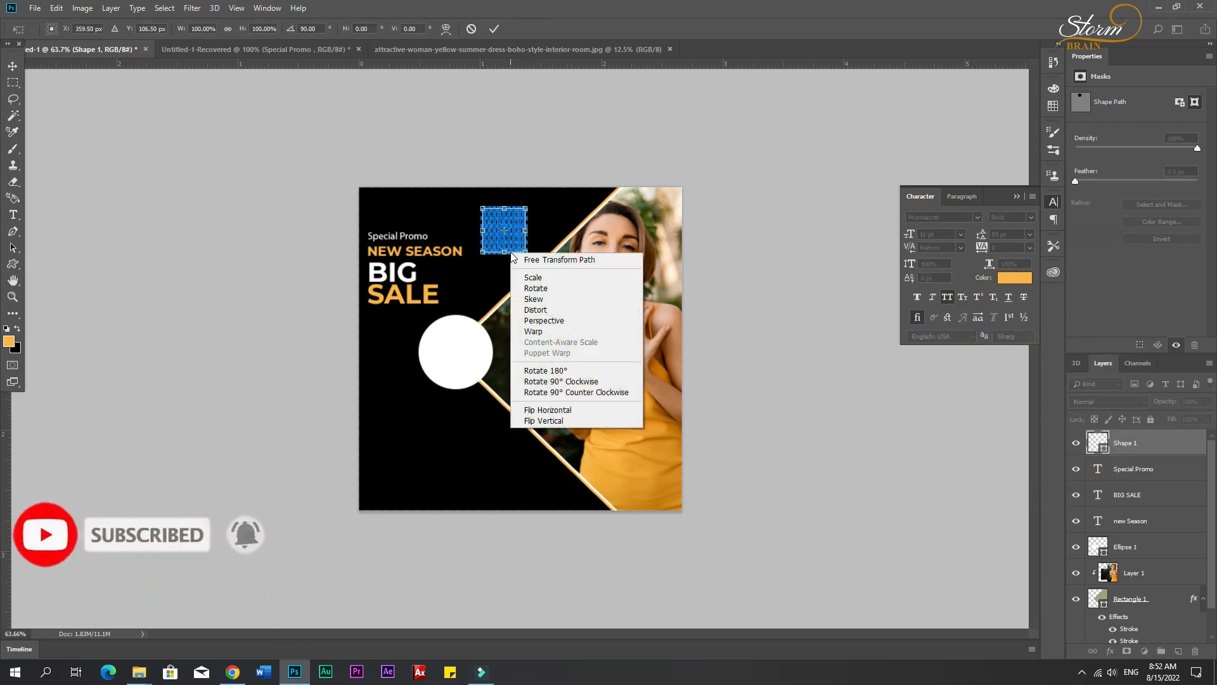
pyautogui.click(558, 370)
pyautogui.rightClick(513, 247)
pyautogui.click(558, 376)
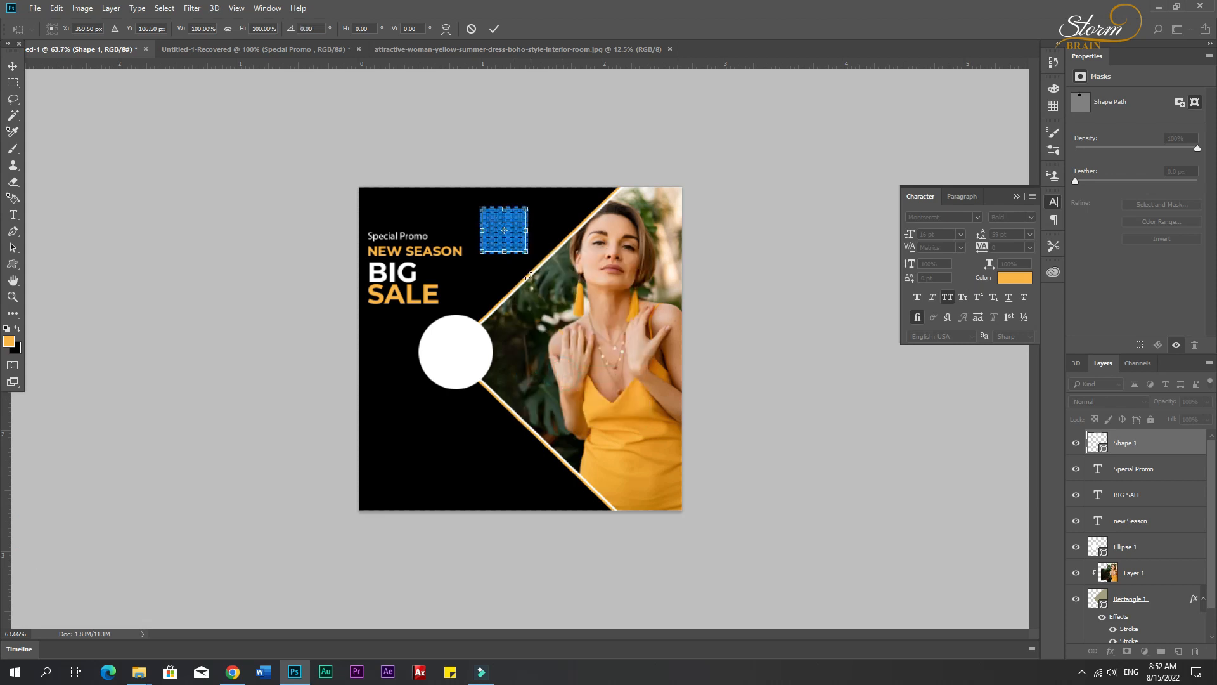
pyautogui.click(12, 66)
pyautogui.moveTo(501, 257); pyautogui.dragTo(526, 240)
pyautogui.scroll(4, 507, 236)
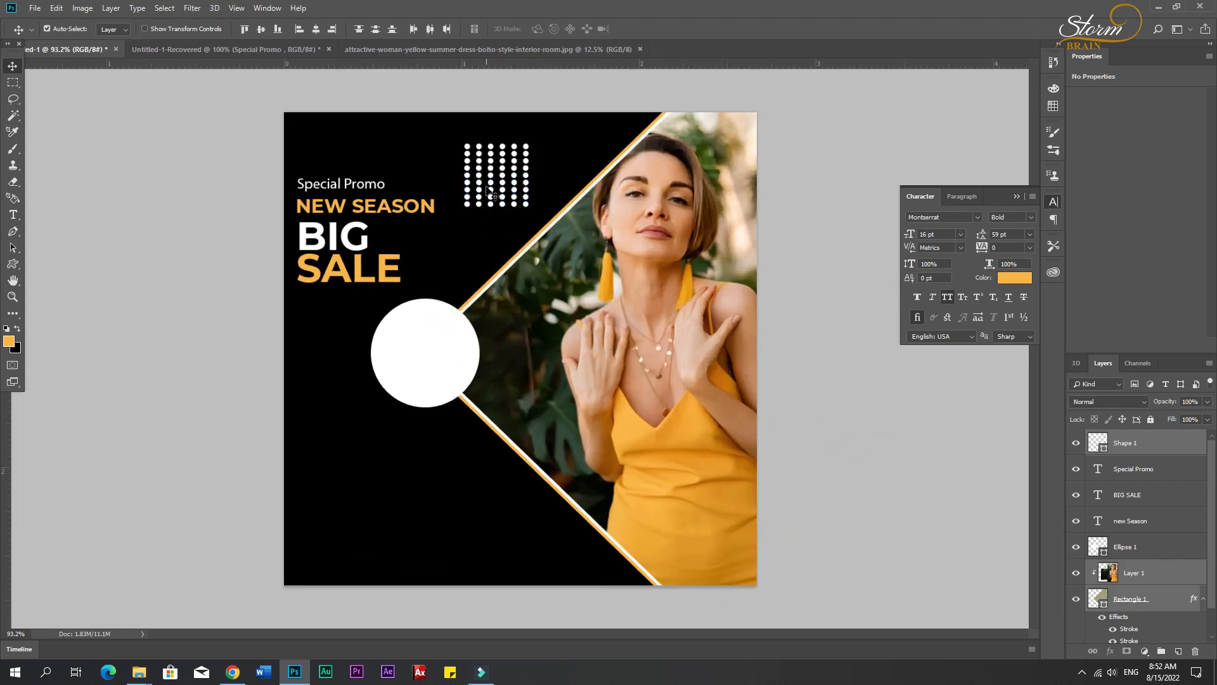
pyautogui.scroll(4, 492, 194)
pyautogui.hotkey('ctrl', 't')
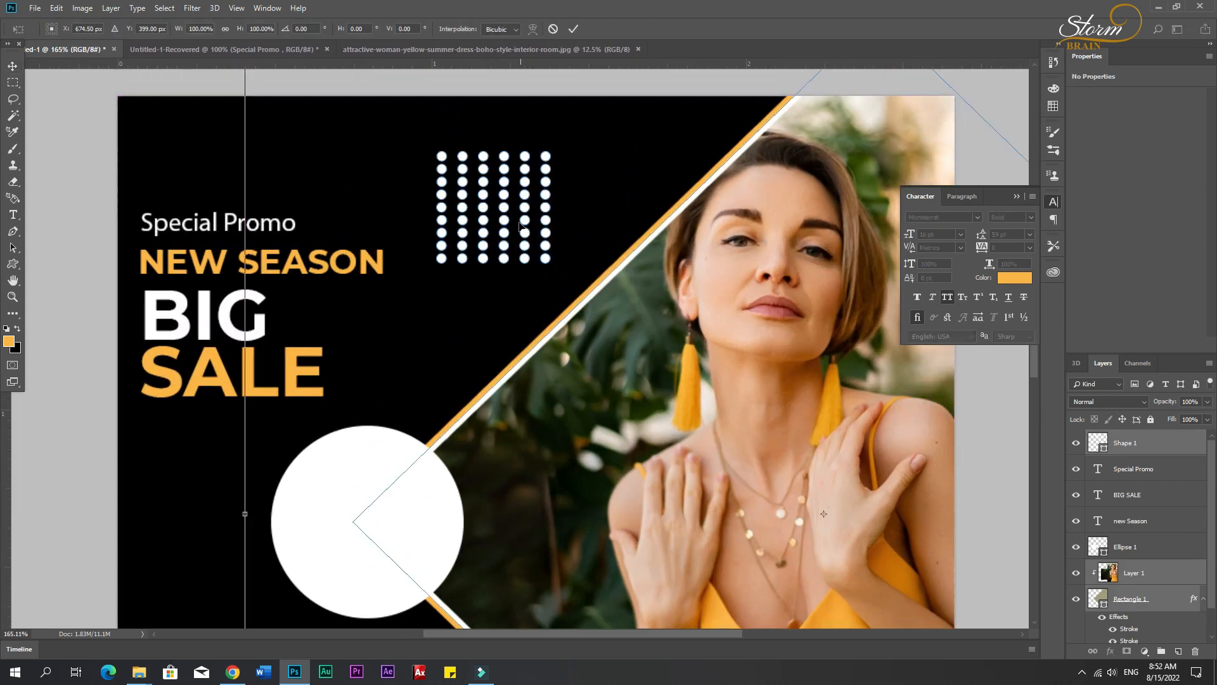
pyautogui.press('Escape')
# - Select only the dot pattern, flip it vertically and horizontally, and move it up and right near the post's top edge
pyautogui.click(505, 220)
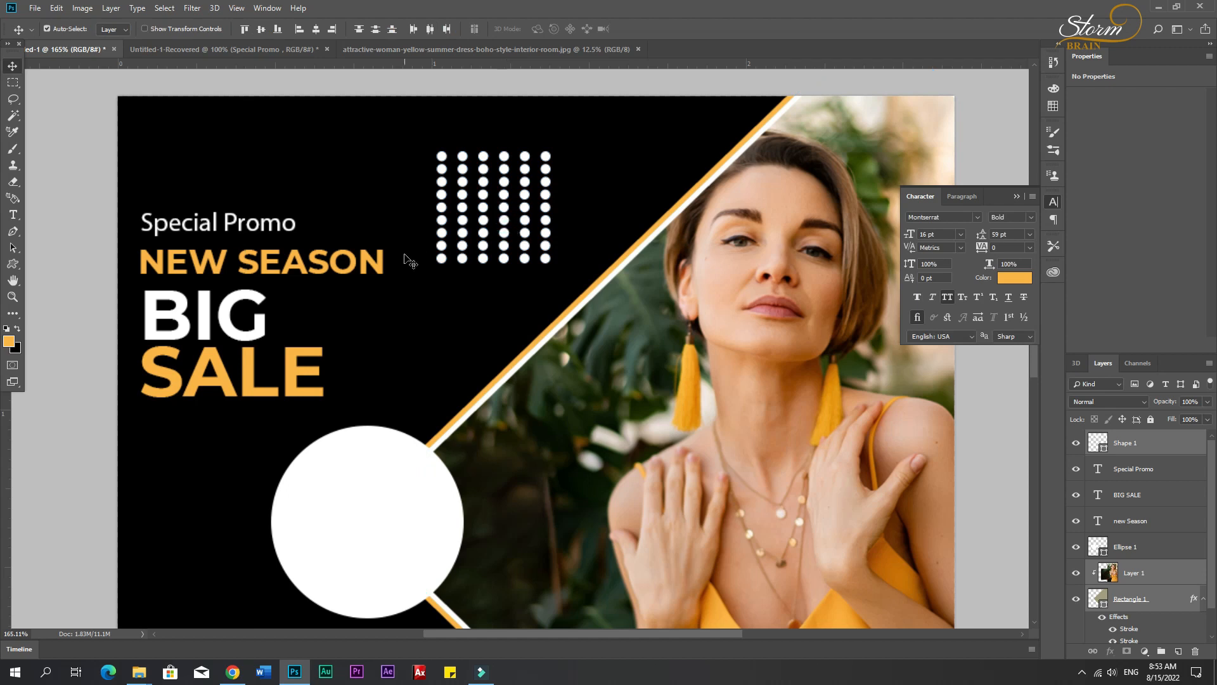
pyautogui.click(404, 253)
pyautogui.click(503, 225)
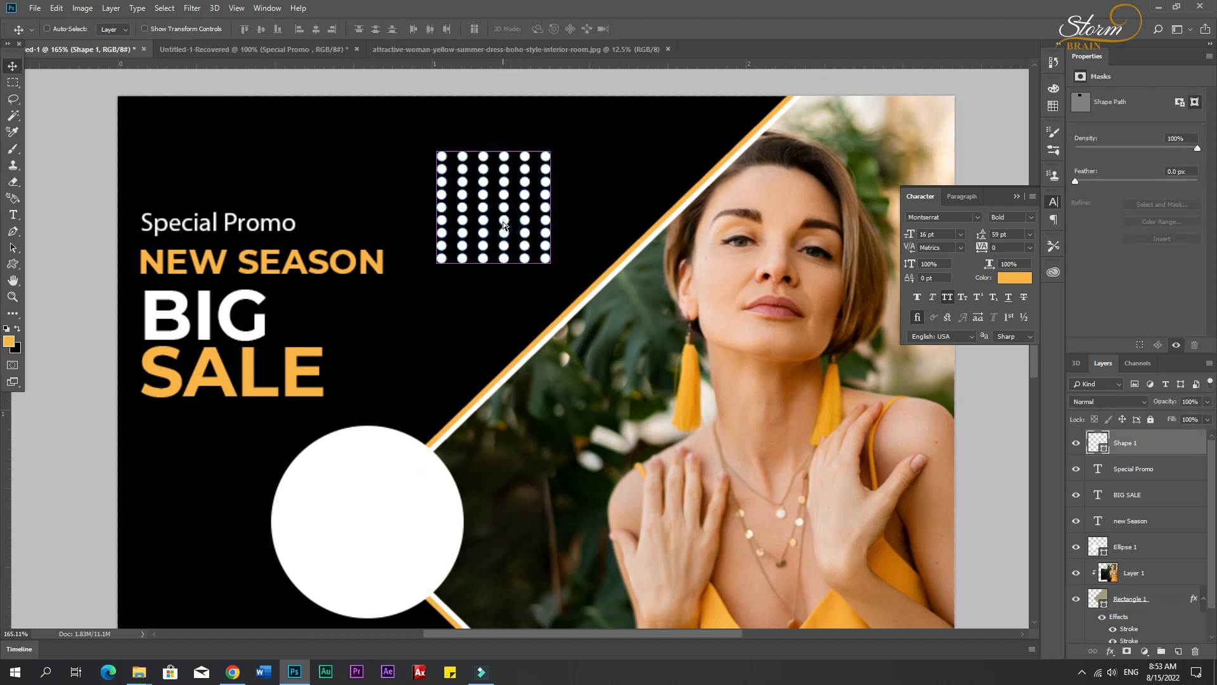
pyautogui.hotkey('ctrl', 't')
pyautogui.rightClick(527, 231)
pyautogui.click(571, 399)
pyautogui.rightClick(507, 249)
pyautogui.click(550, 406)
pyautogui.moveTo(517, 240); pyautogui.dragTo(558, 208)
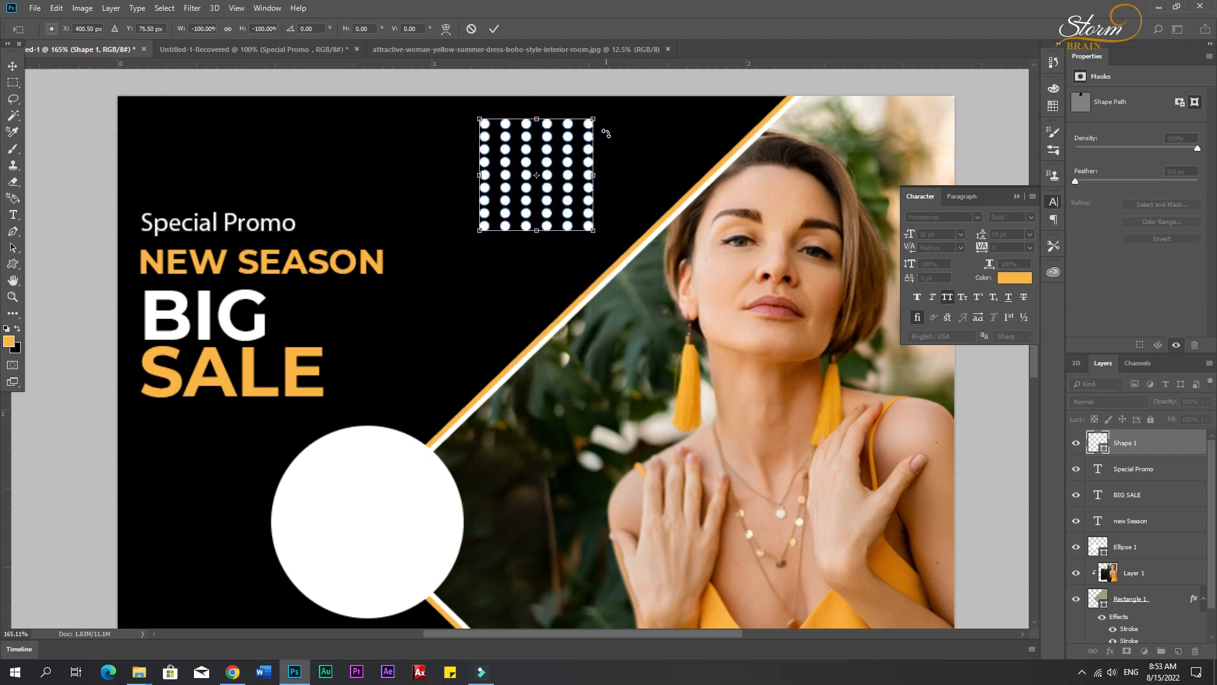
# - Rotate the dot pattern by 90° so its dots line up in horizontal rows
pyautogui.moveTo(611, 123); pyautogui.dragTo(593, 255)
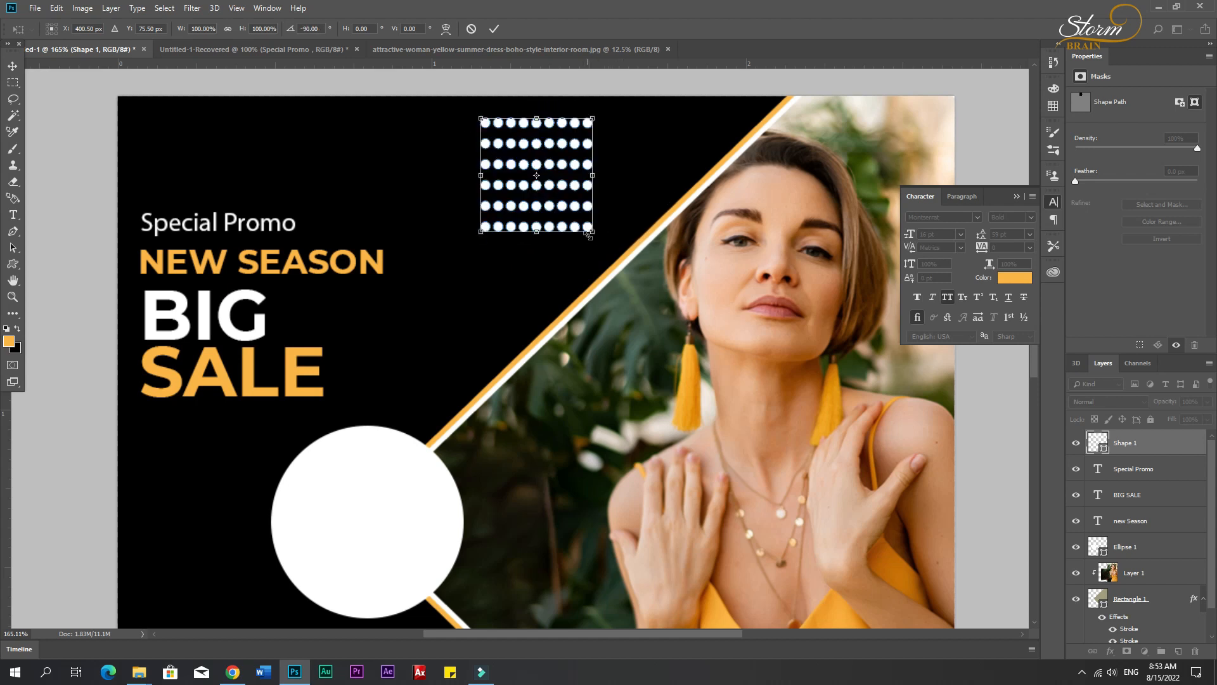
pyautogui.hotkey('ctrl', 'z')
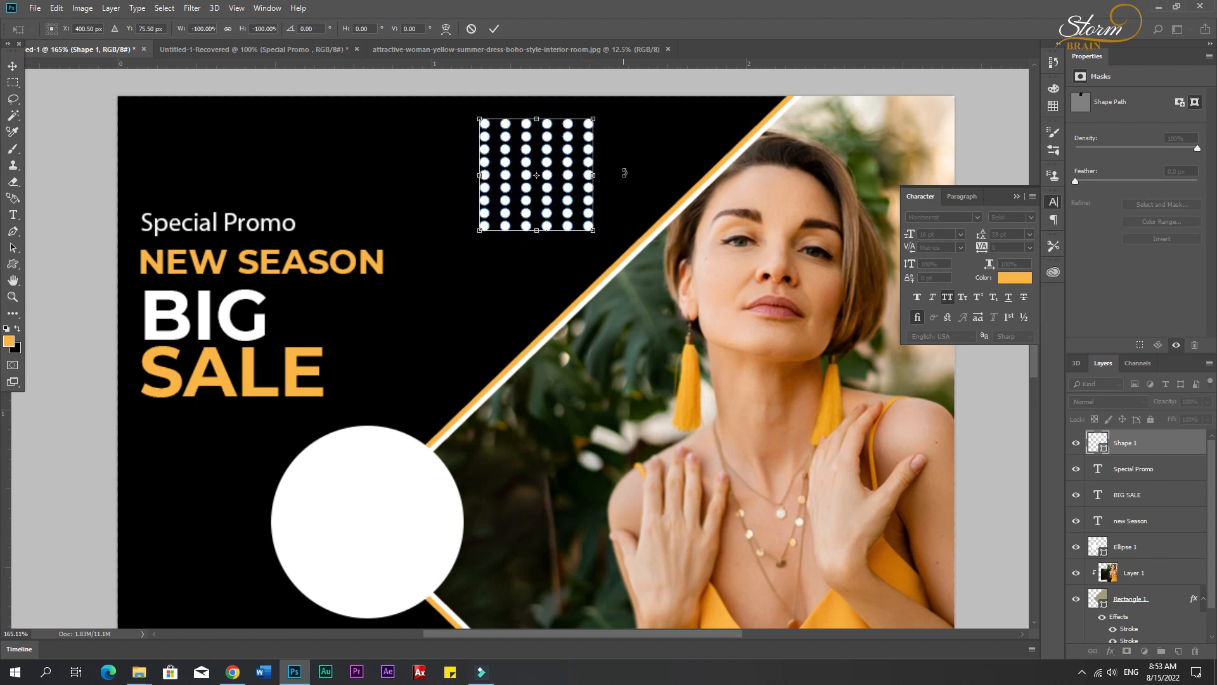
pyautogui.moveTo(622, 157); pyautogui.dragTo(557, 262)
pyautogui.press('Return')
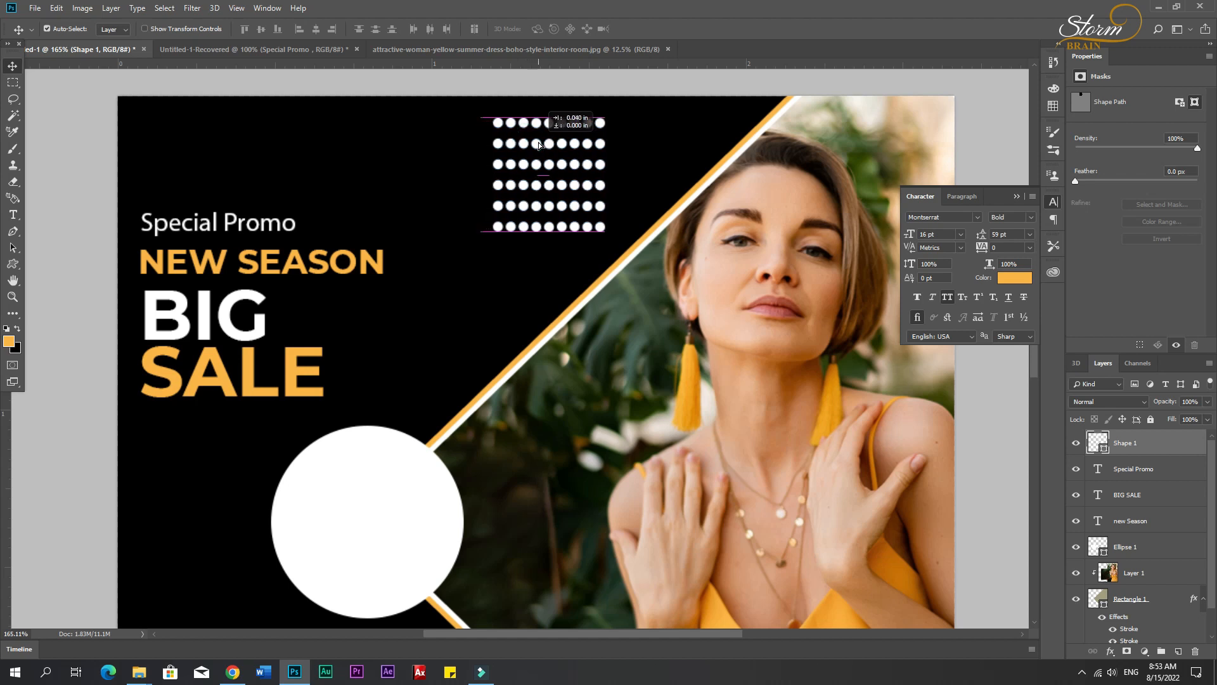
# - Scale the dot pattern down to about 85% from its lower-left corner
pyautogui.scroll(-1, 556, 320)
pyautogui.scroll(-5, 556, 319)
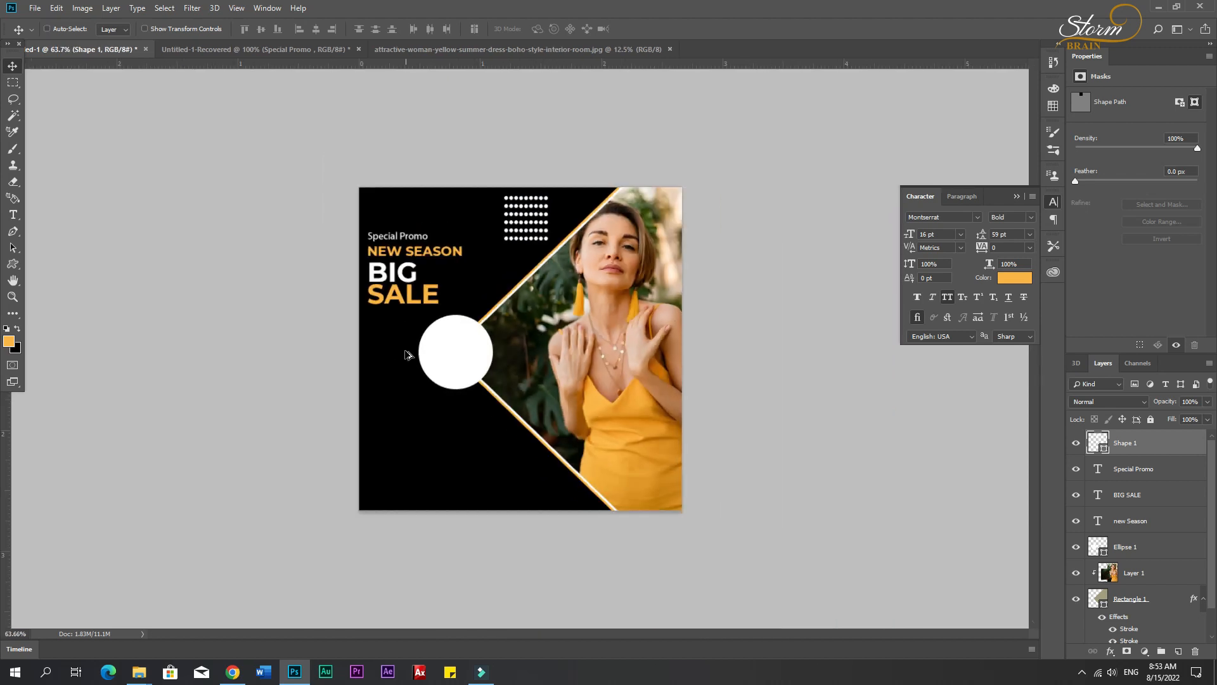
pyautogui.hotkey('ctrl', 't')
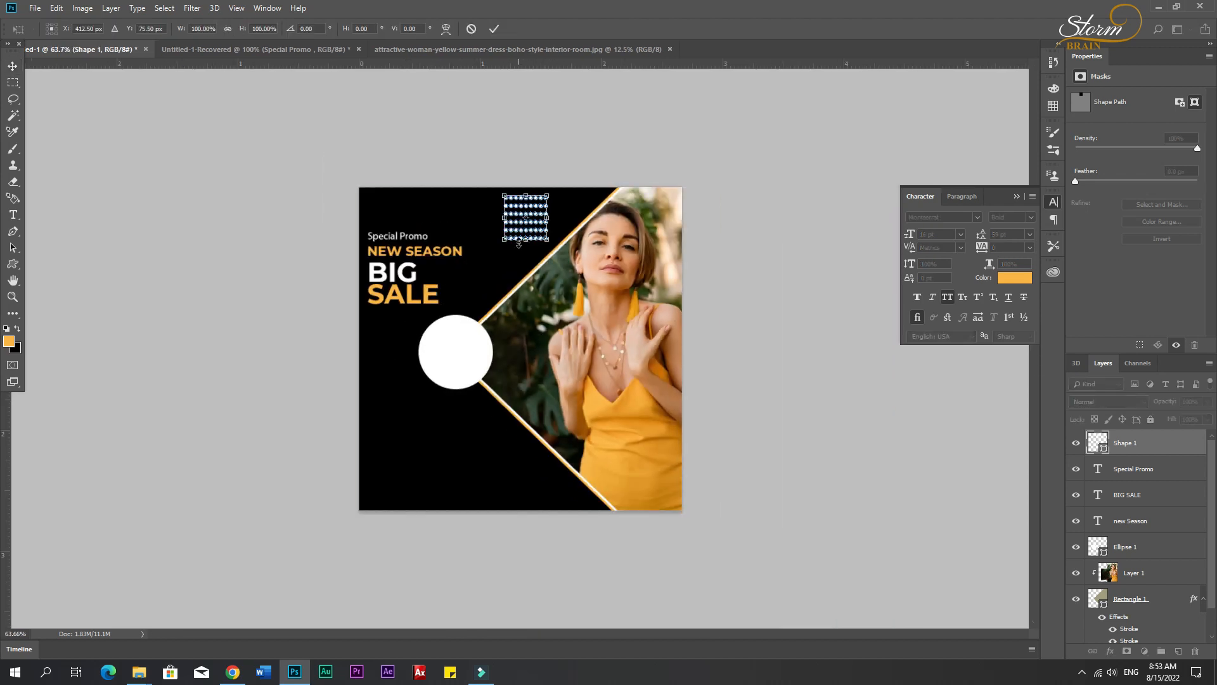
pyautogui.moveTo(504, 238)
pyautogui.mouseDown()
pyautogui.moveTo(520, 224)
pyautogui.moveTo(511, 233)
pyautogui.mouseUp()
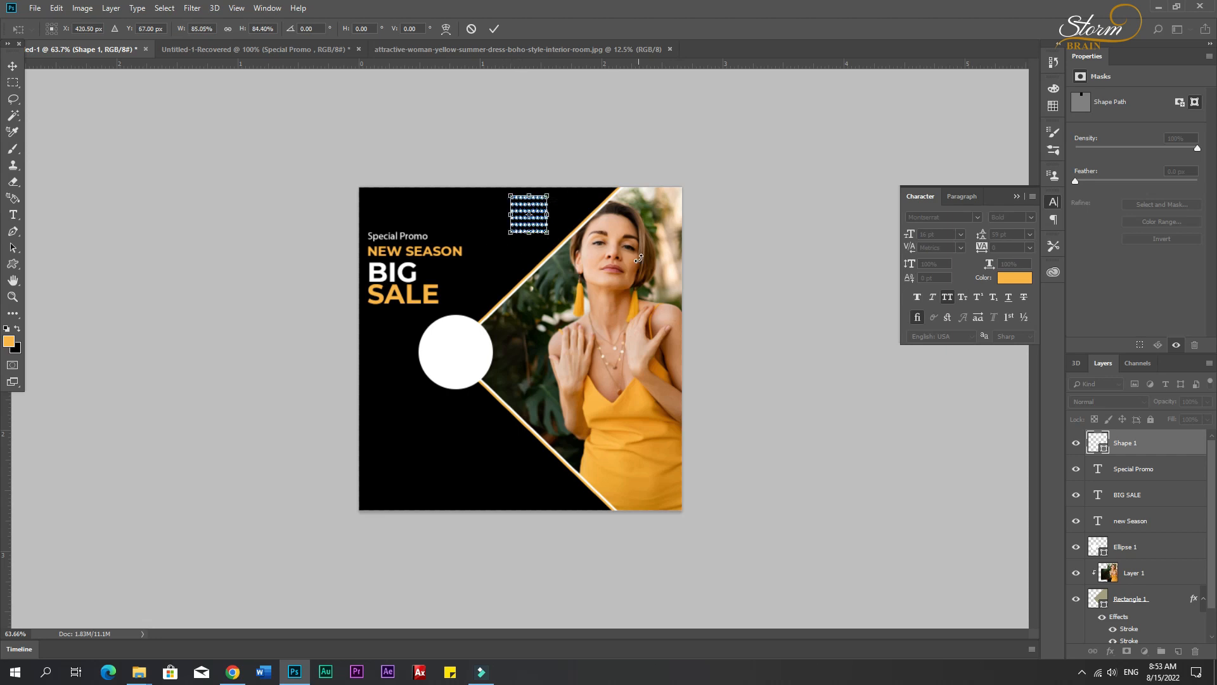
pyautogui.press('Return')
pyautogui.press('z')
pyautogui.rightClick(540, 239)
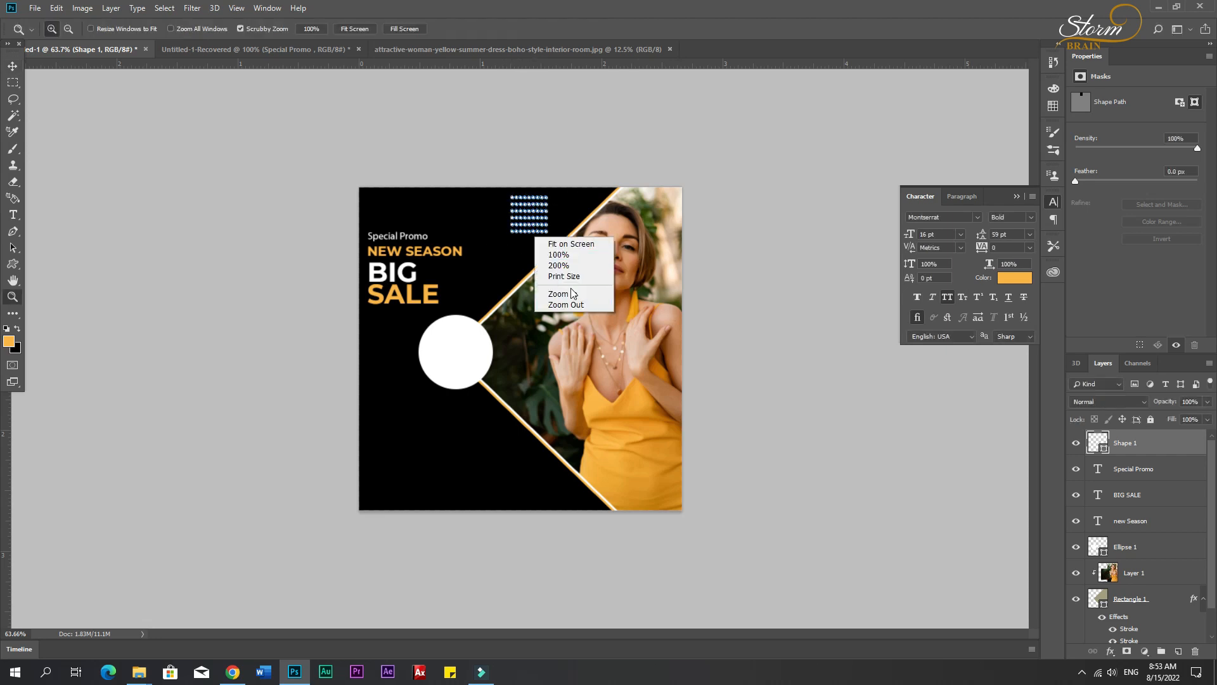
pyautogui.click(561, 261)
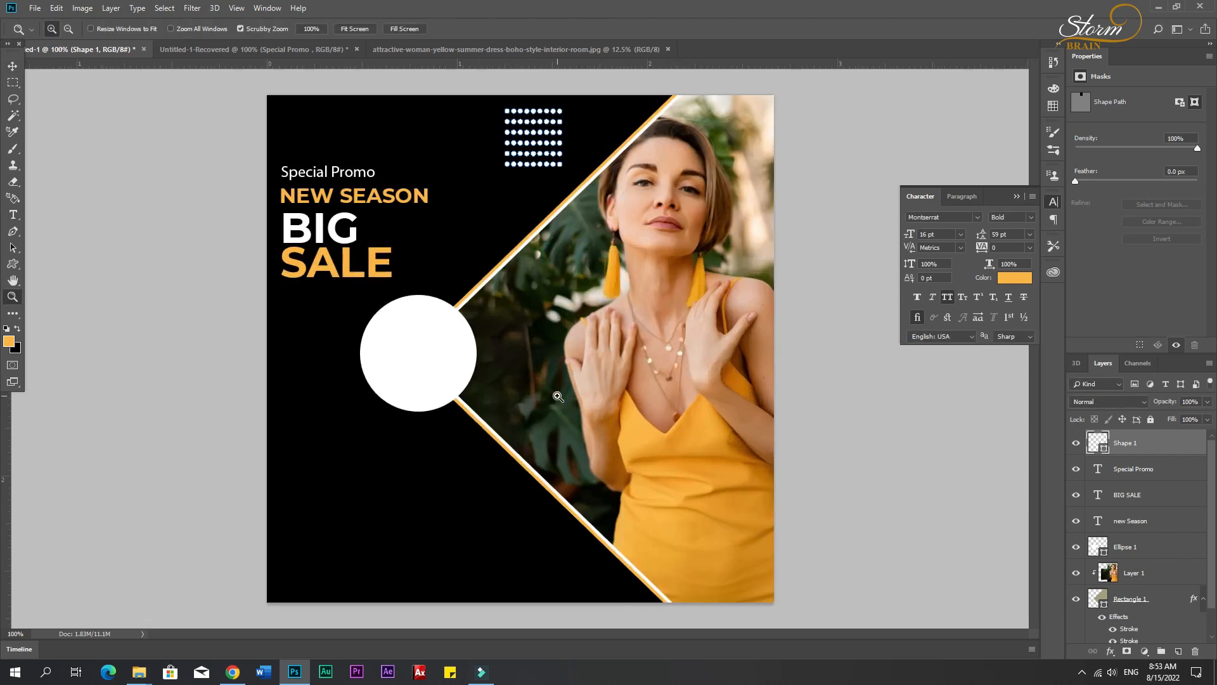
# - Duplicate the dot pattern and place the copy below the circle, partly cut off by the post's left edge
pyautogui.click(48, 242)
pyautogui.rightClick(484, 199)
pyautogui.click(504, 205)
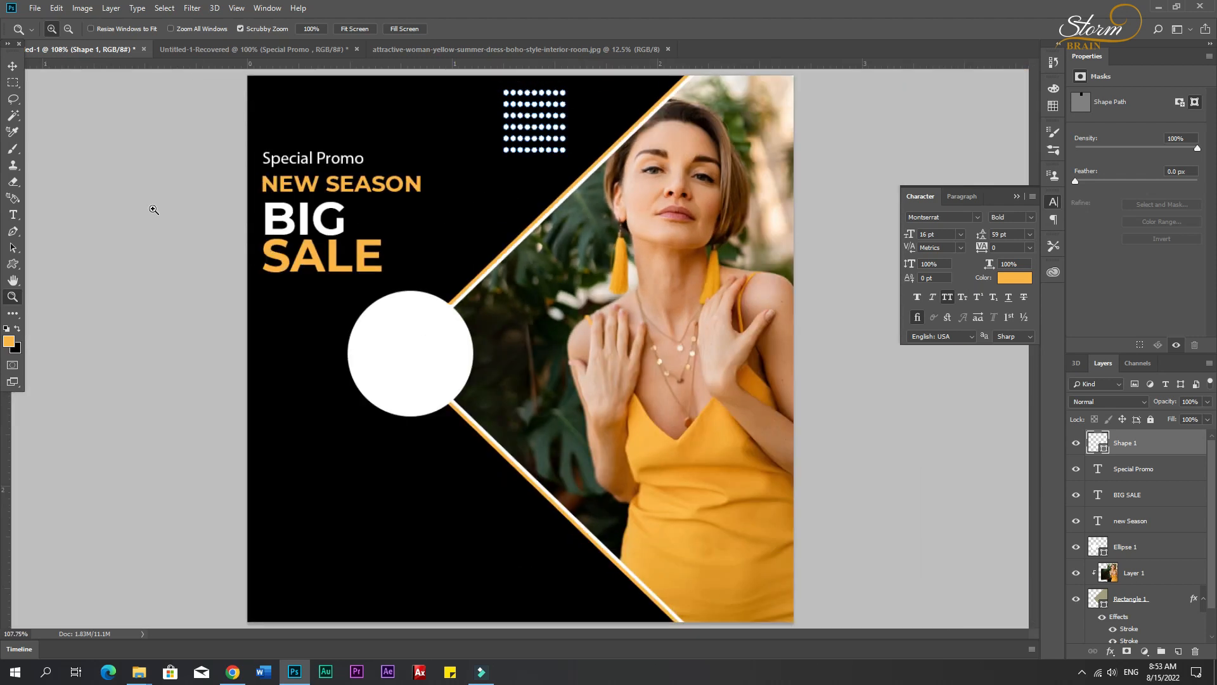
pyautogui.click(5, 66)
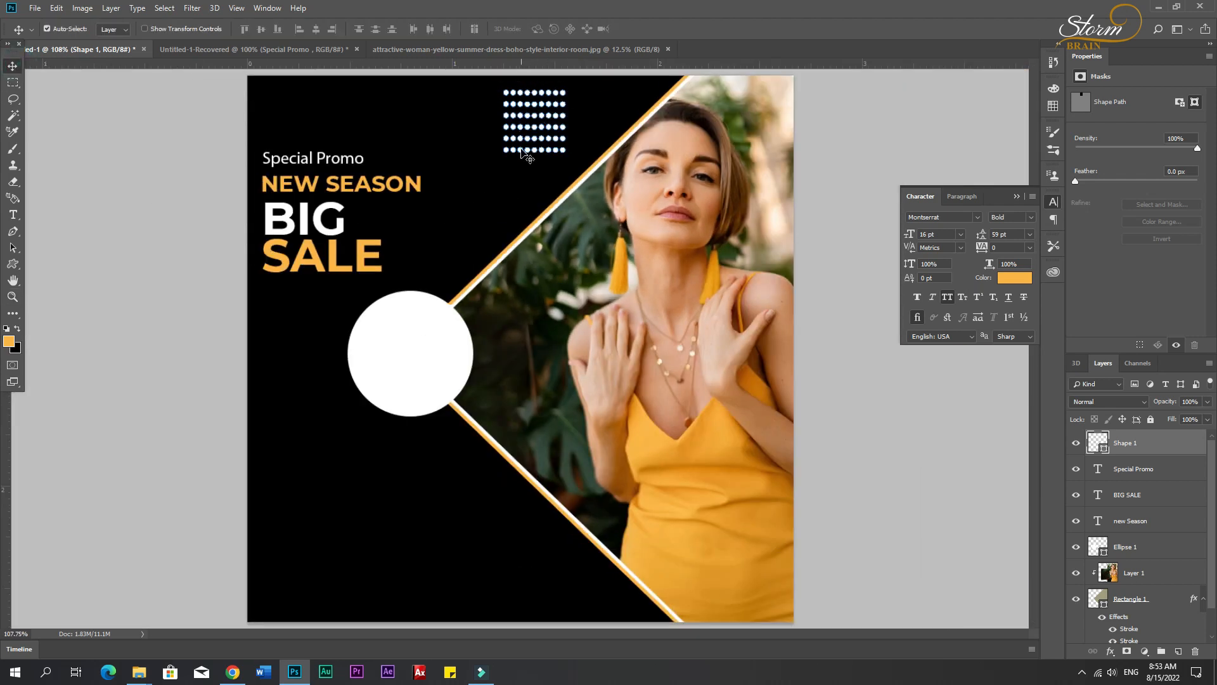
pyautogui.moveTo(349, 309); pyautogui.dragTo(230, 509)
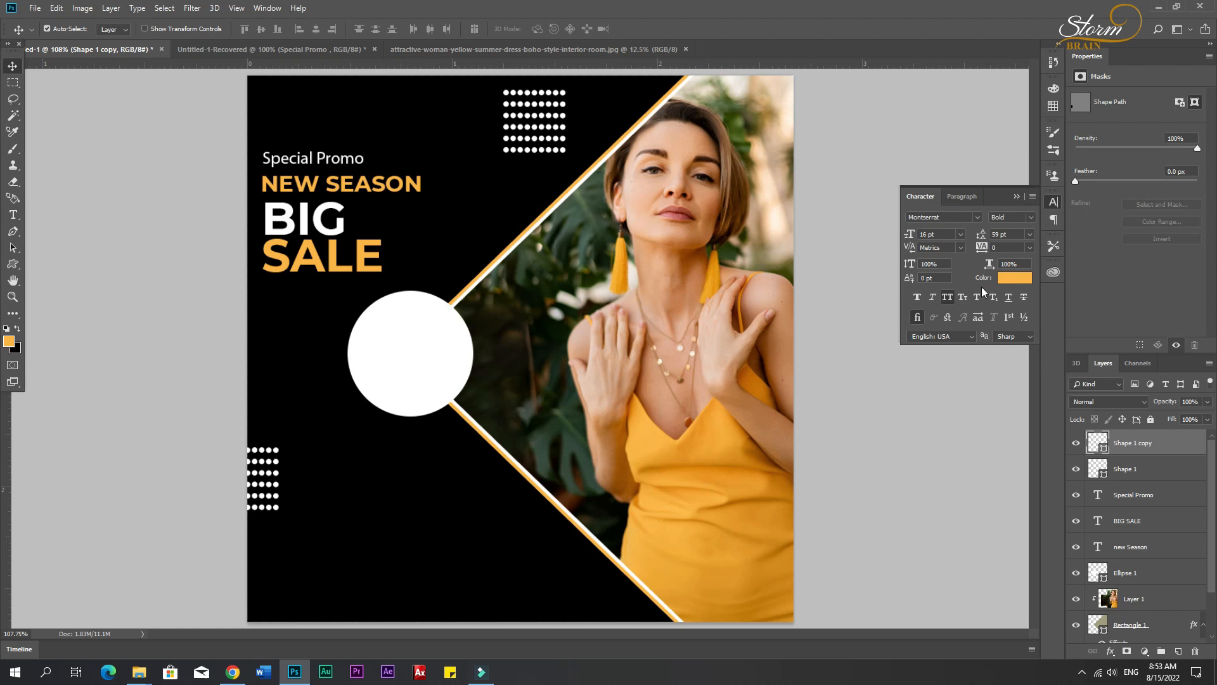
# - Fill the copied dot pattern with the SALE text's orange, fbb540
pyautogui.doubleClick(1106, 448)
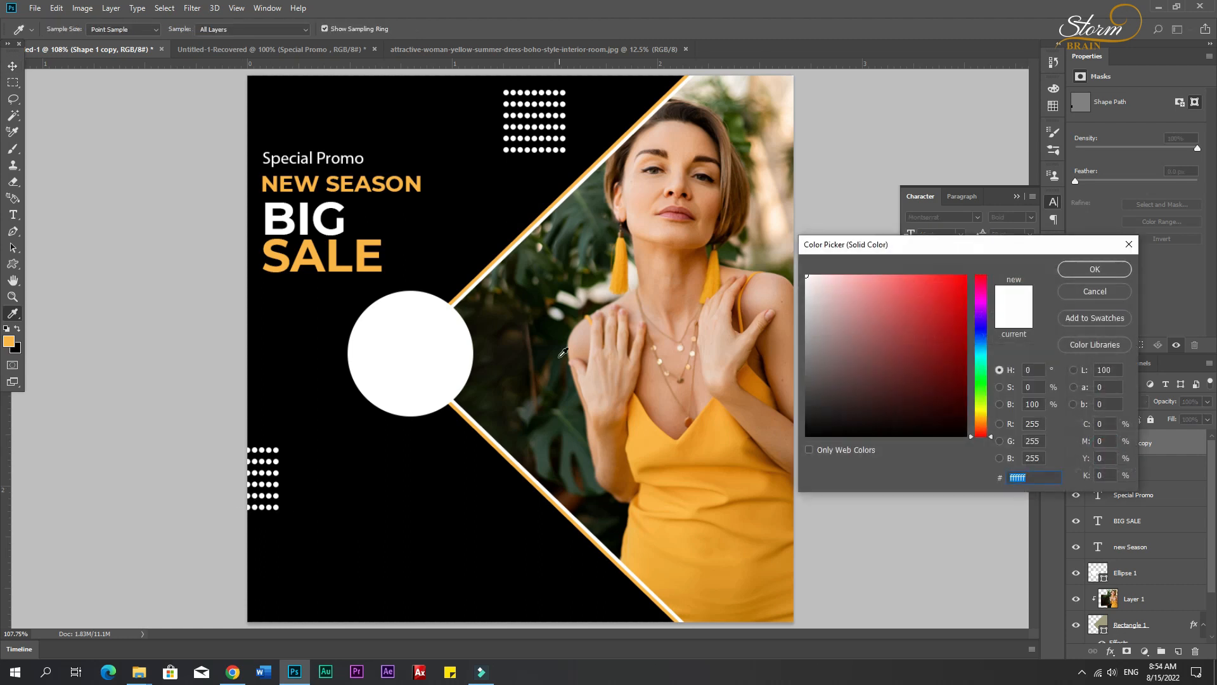
pyautogui.click(336, 259)
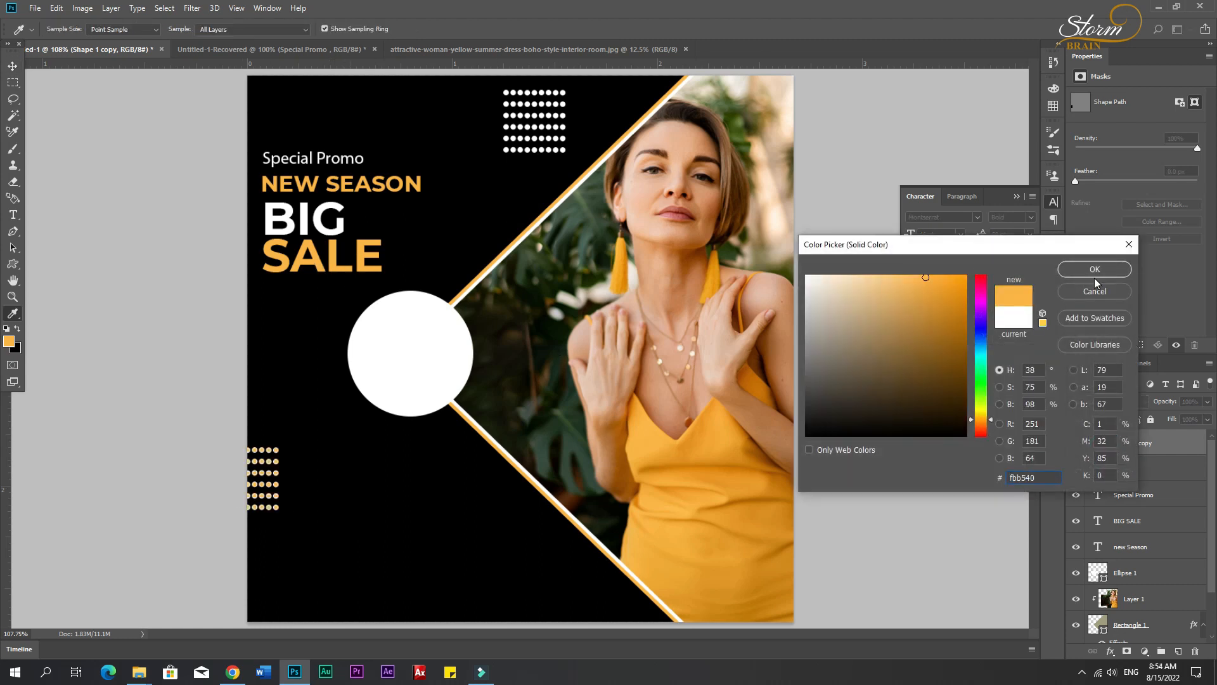
pyautogui.click(1095, 271)
pyautogui.click(447, 550)
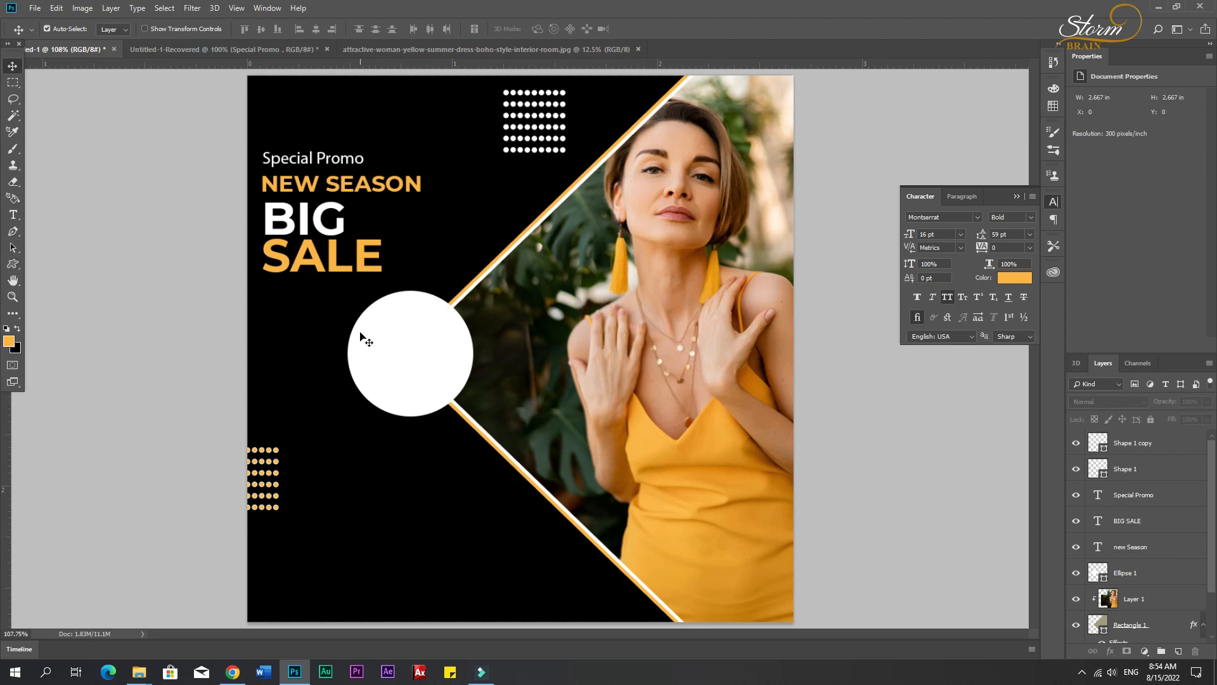
# - Add the orange text "50%" in Montserrat Bold 16 pt and center it inside the white circle
pyautogui.press('t')
pyautogui.click(381, 349)
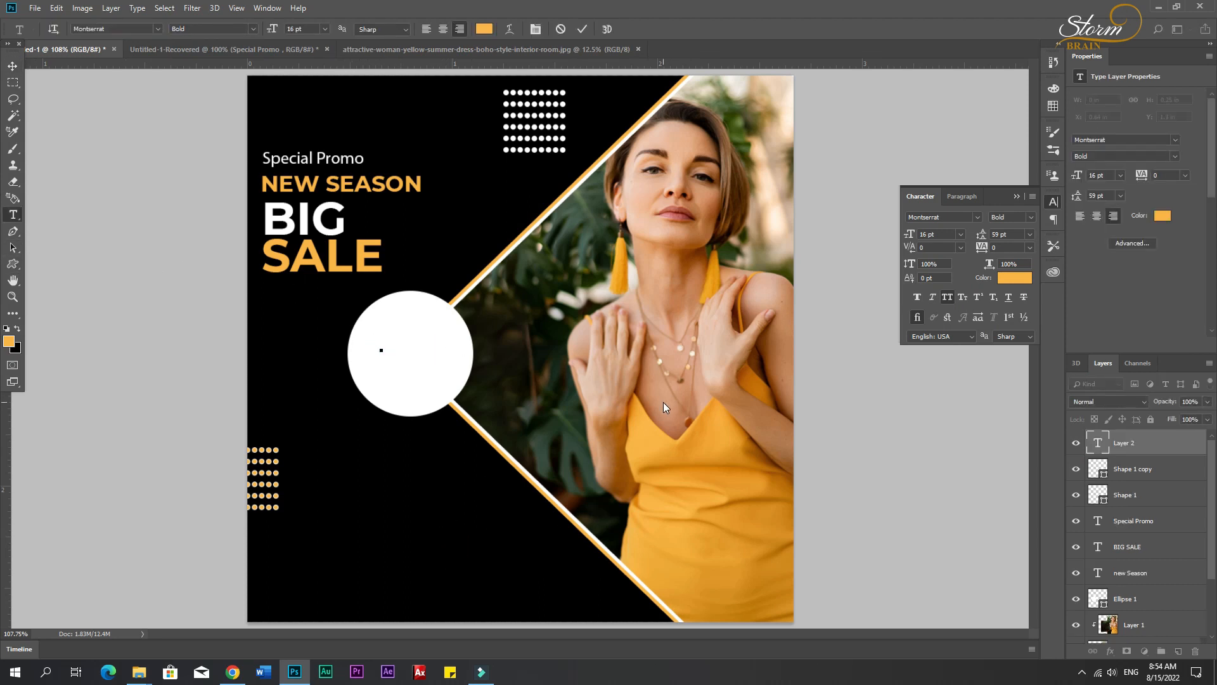
pyautogui.write('50')
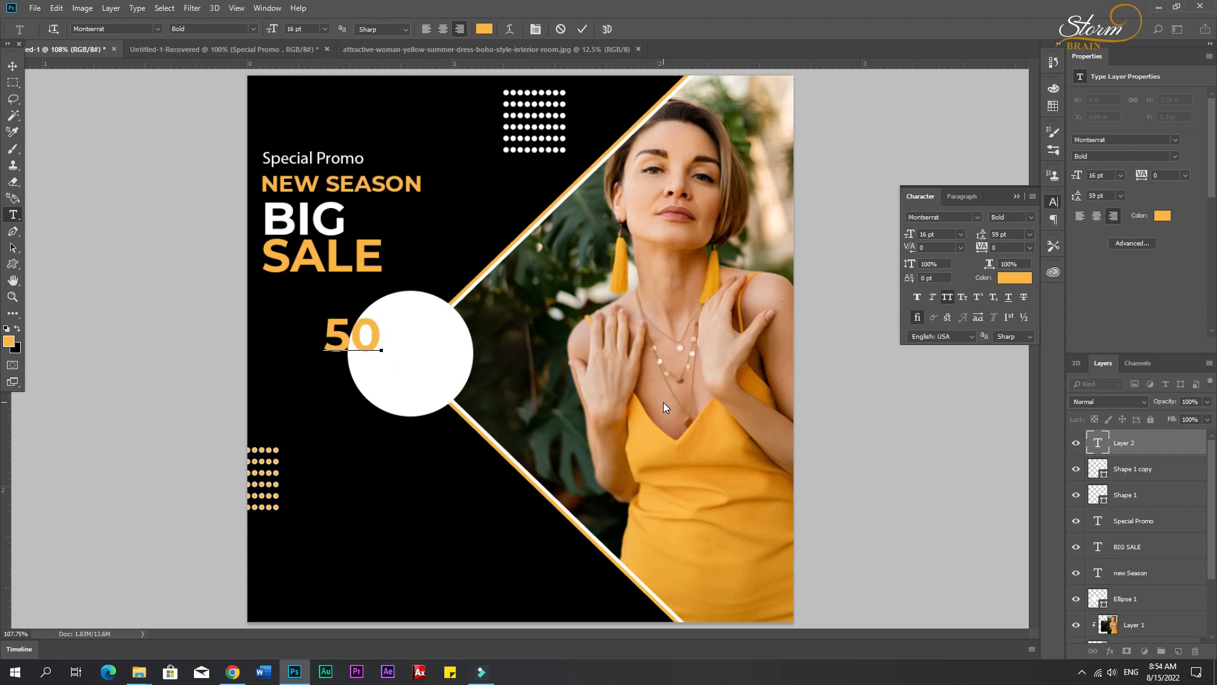
pyautogui.write('%')
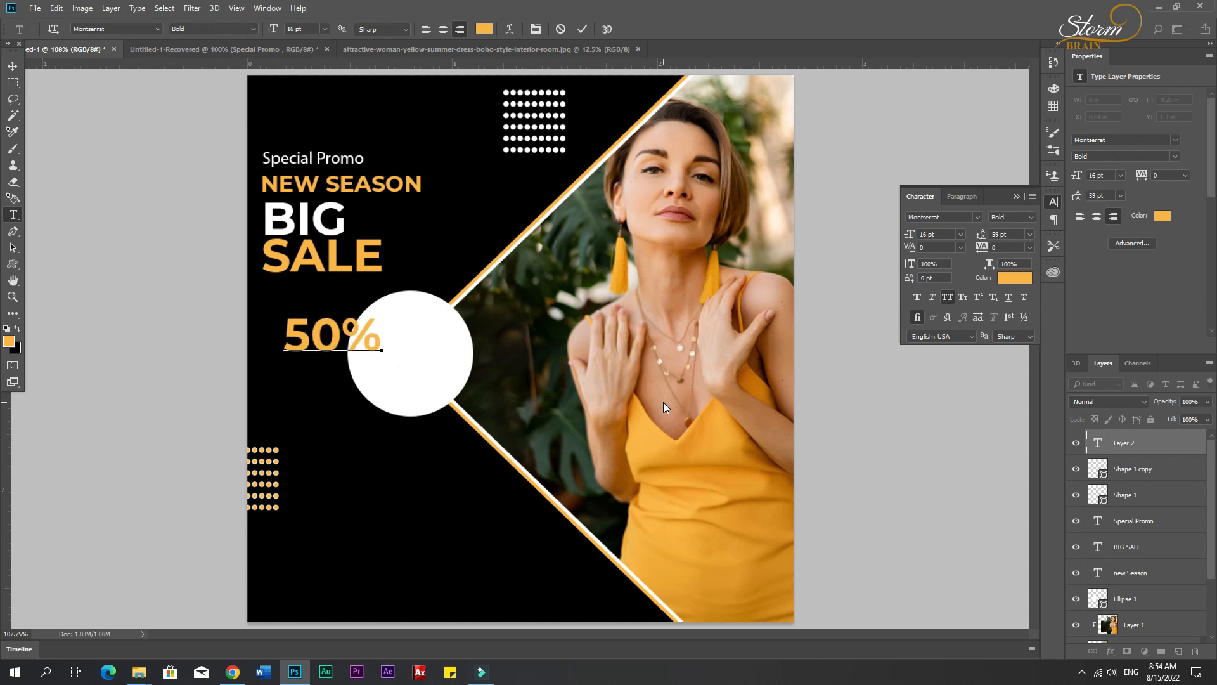
pyautogui.click(13, 66)
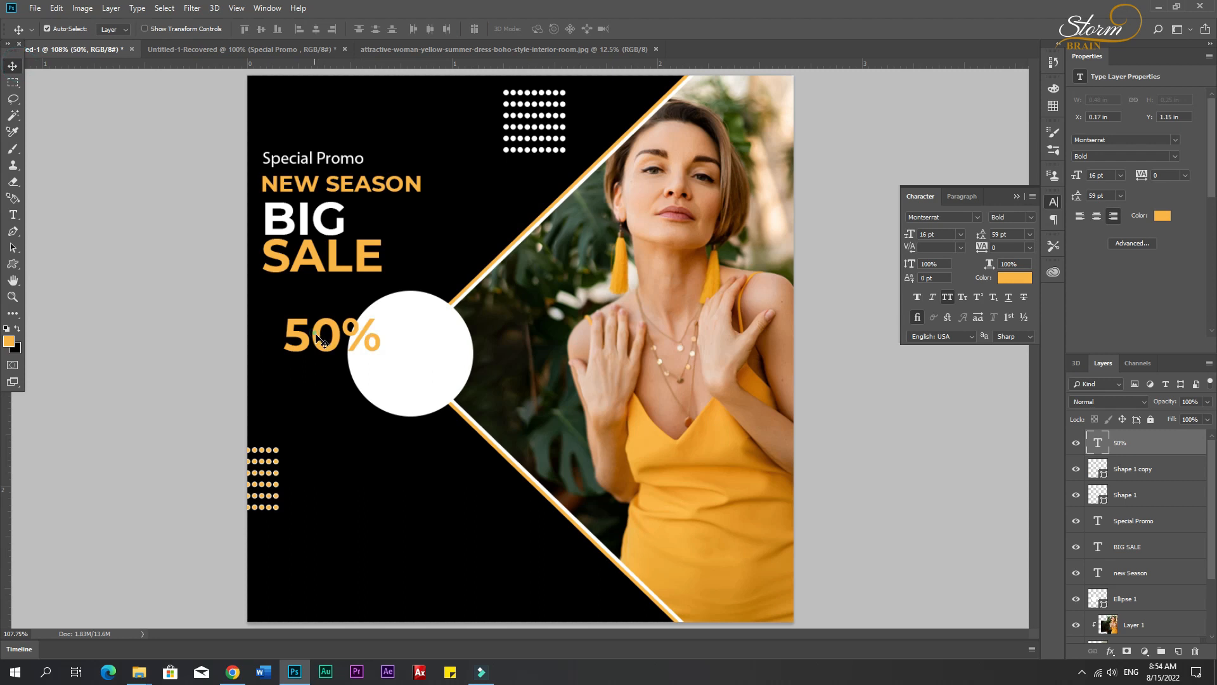
pyautogui.moveTo(322, 343); pyautogui.dragTo(390, 352)
# - Add a new text line "UP TO" above the 50% text
pyautogui.press('t')
pyautogui.click(397, 320)
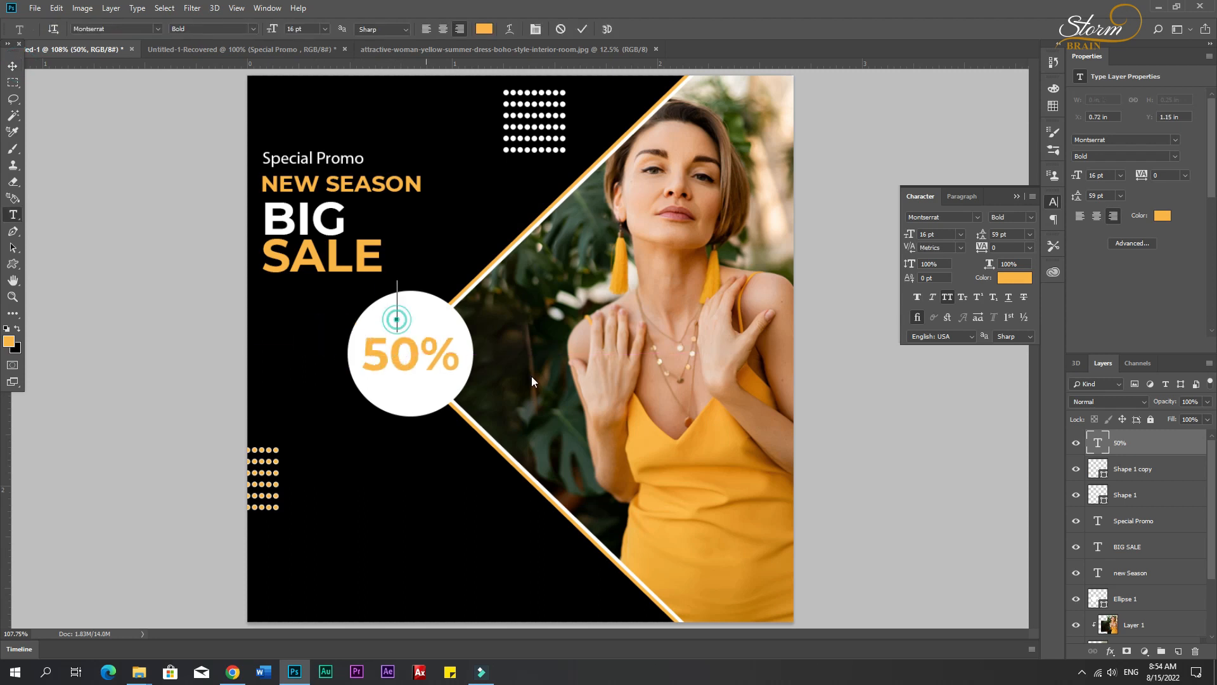
pyautogui.write('UPTY')
pyautogui.press('BackSpace')
pyautogui.press('BackSpace')
pyautogui.write('TO')
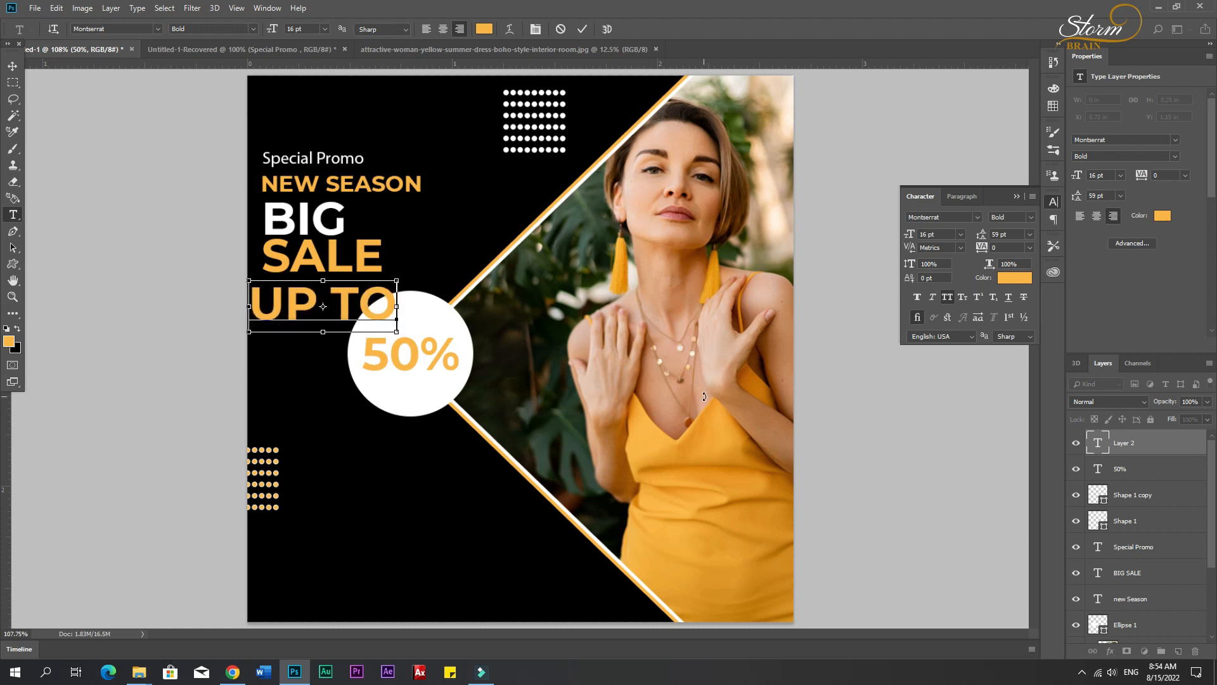
# - Make the "UP TO" text black and set its font style to Regular
pyautogui.hotkey('ctrl', 'a')
pyautogui.click(17, 328)
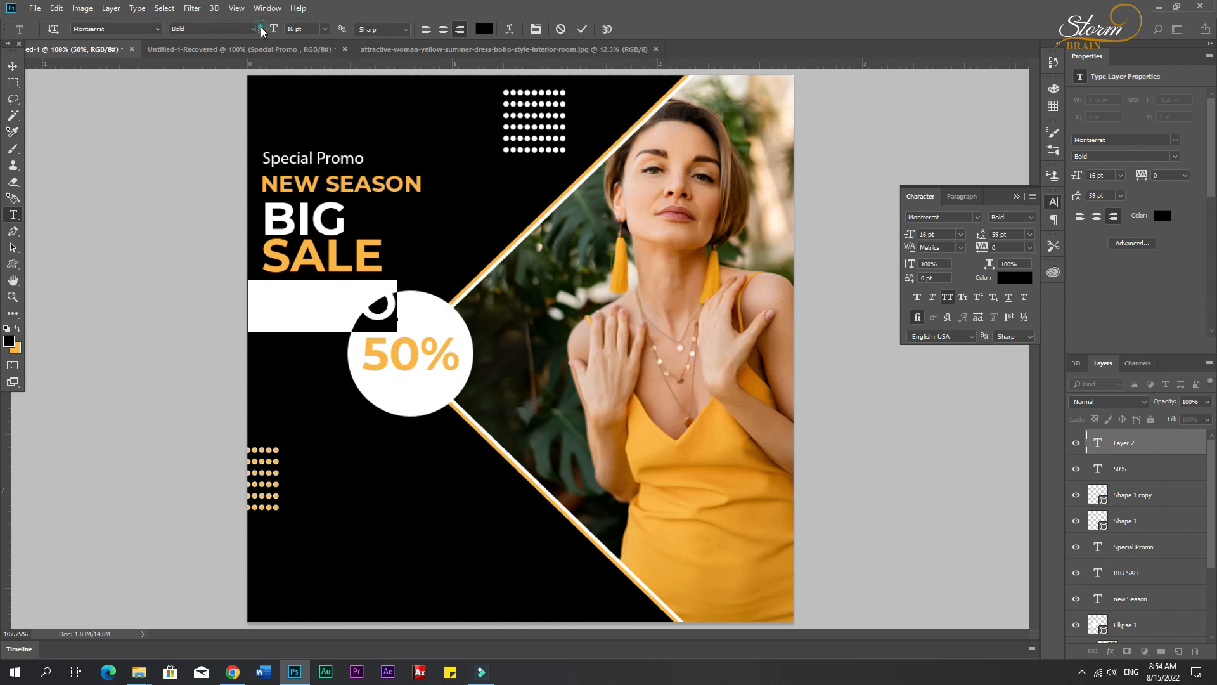
pyautogui.click(258, 29)
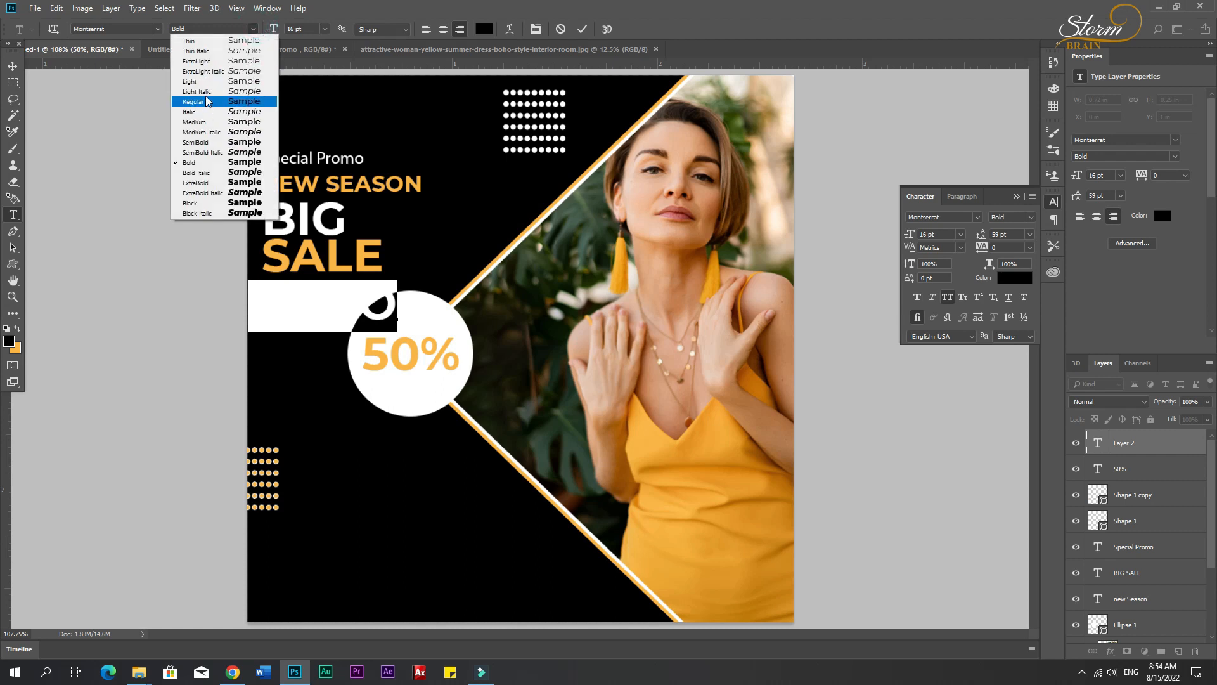
pyautogui.click(192, 102)
pyautogui.click(11, 67)
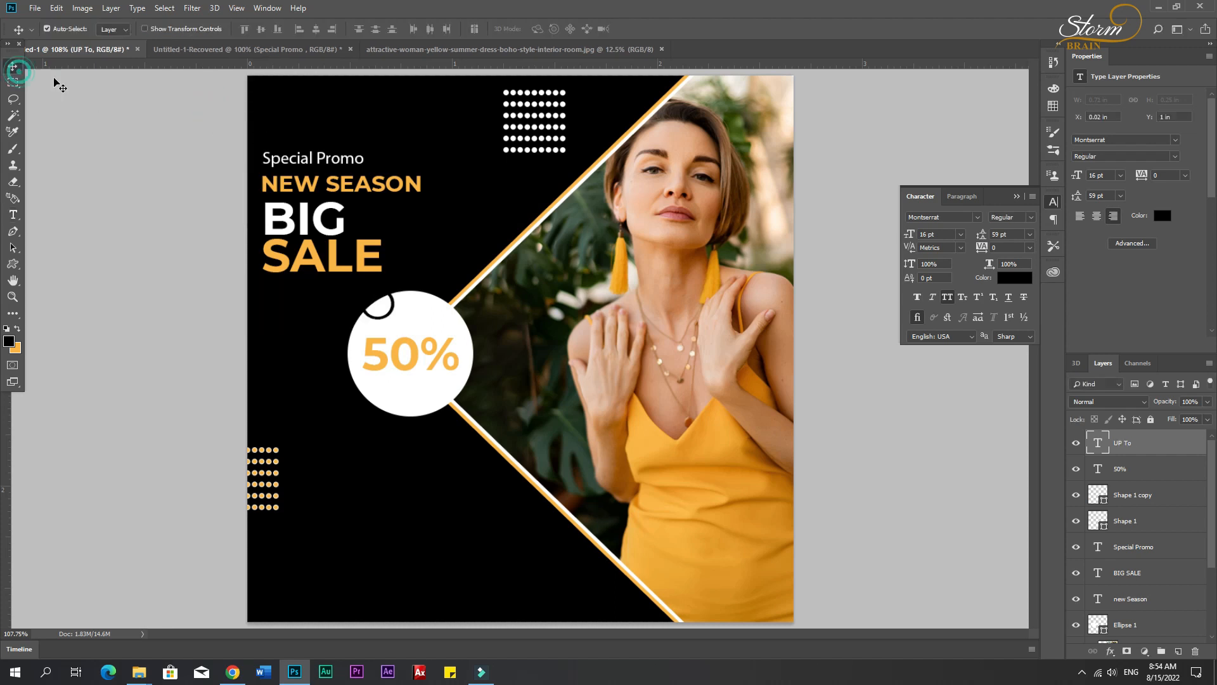
# - Scale "UP TO" down to about 38.5% and place it inside the circle above 50%
pyautogui.hotkey('ctrl', 't')
pyautogui.moveTo(252, 281); pyautogui.dragTo(429, 329)
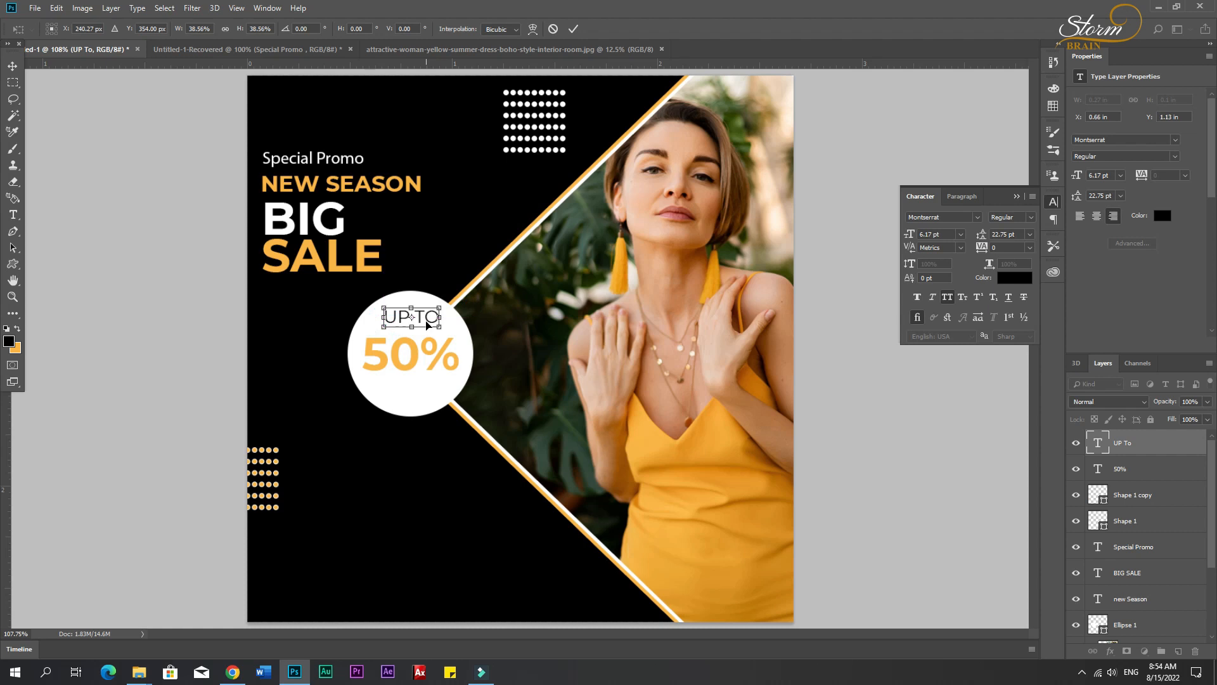
pyautogui.press('Return')
pyautogui.press('t')
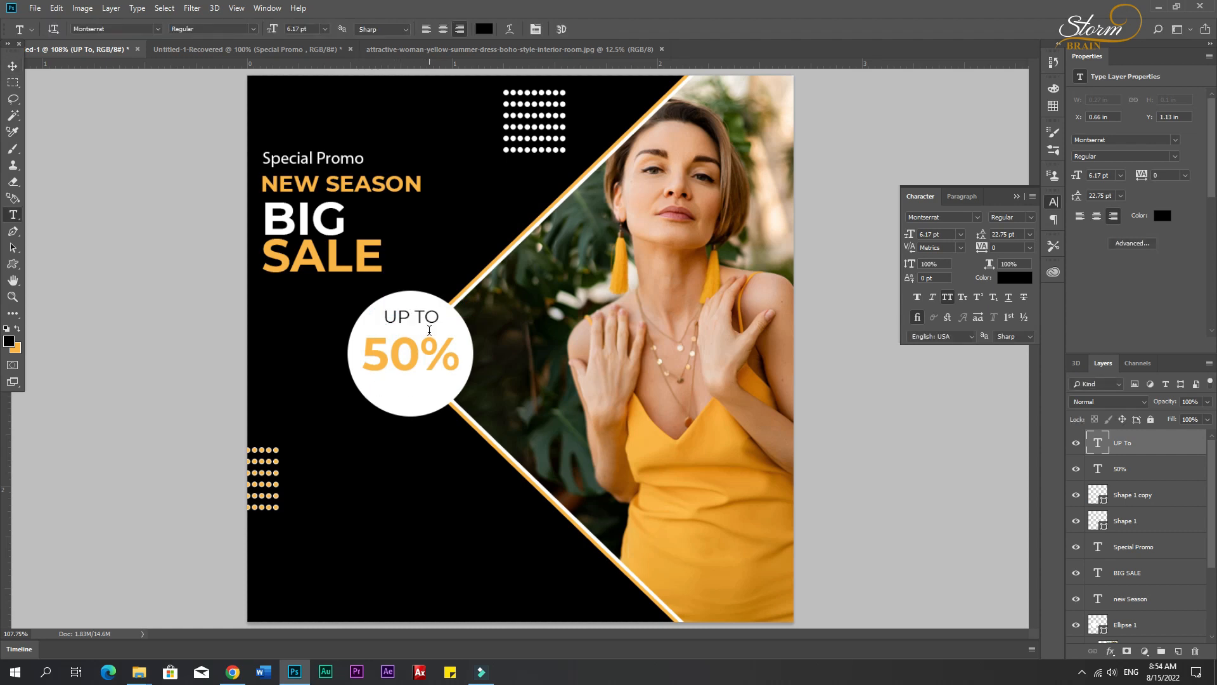
pyautogui.click(12, 66)
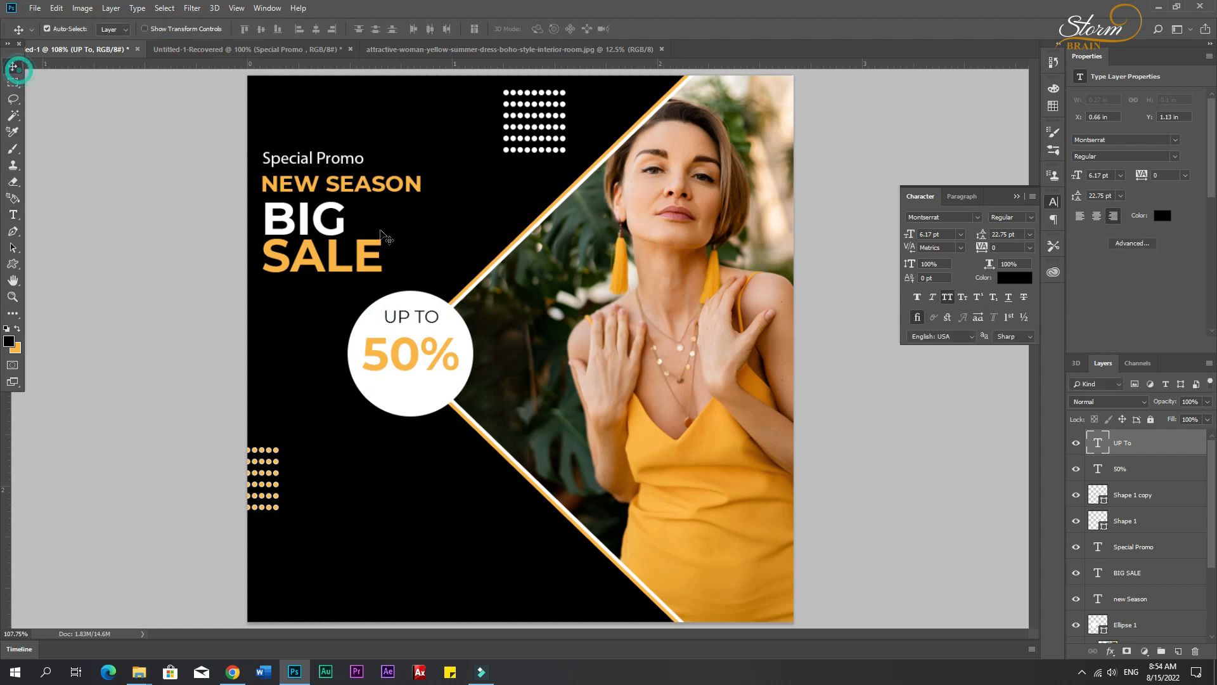
# - Duplicate "UP TO" below the 50% text and change the copy's wording to "OFF"
pyautogui.moveTo(420, 320); pyautogui.dragTo(420, 395)
pyautogui.press('t')
pyautogui.tripleClick(407, 390)
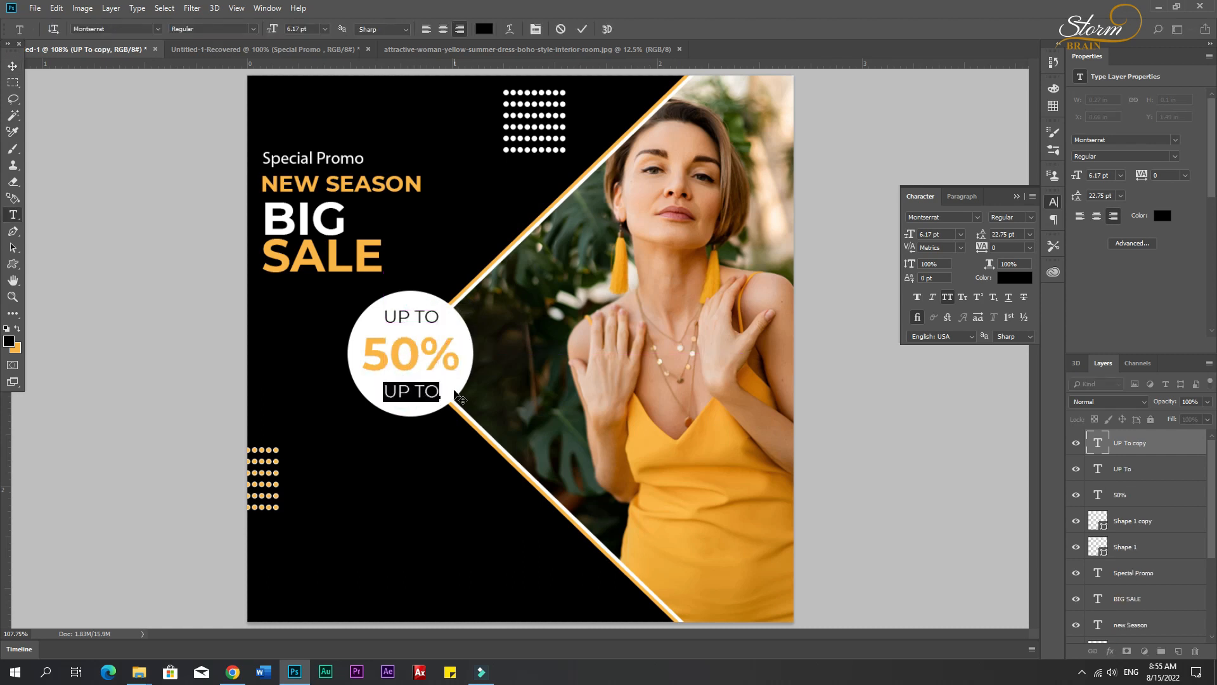
pyautogui.write('OFF')
pyautogui.click(13, 65)
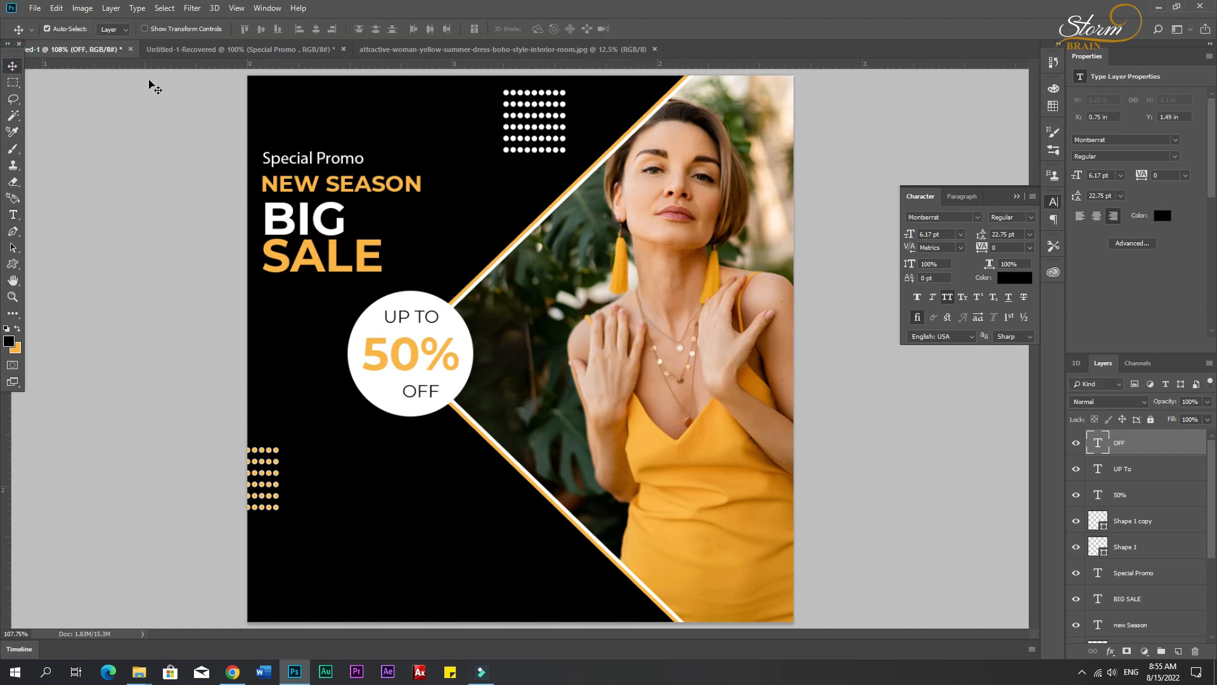
# - Move "OFF" and "UP TO" closer to the 50% text and align the three texts on their horizontal centers
pyautogui.scroll(4, 547, 445)
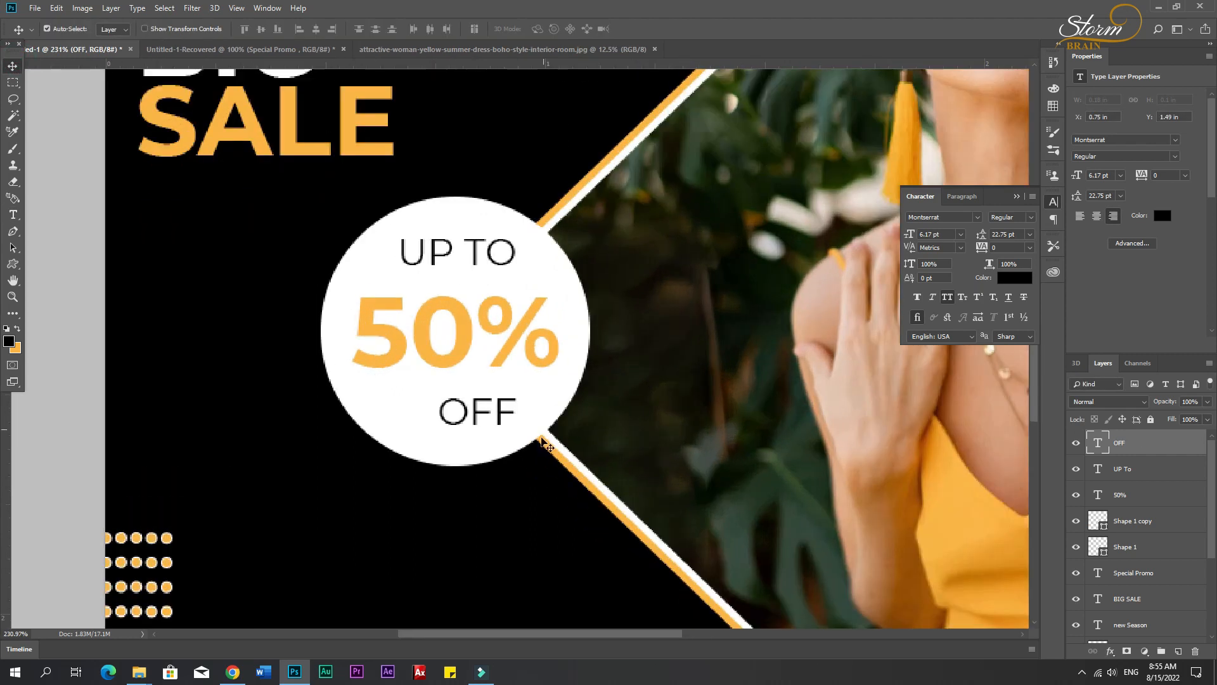
pyautogui.moveTo(479, 415); pyautogui.dragTo(444, 400)
pyautogui.moveTo(434, 265); pyautogui.dragTo(434, 279)
pyautogui.keyDown('shift'); pyautogui.click(1121, 496); pyautogui.keyUp('shift')
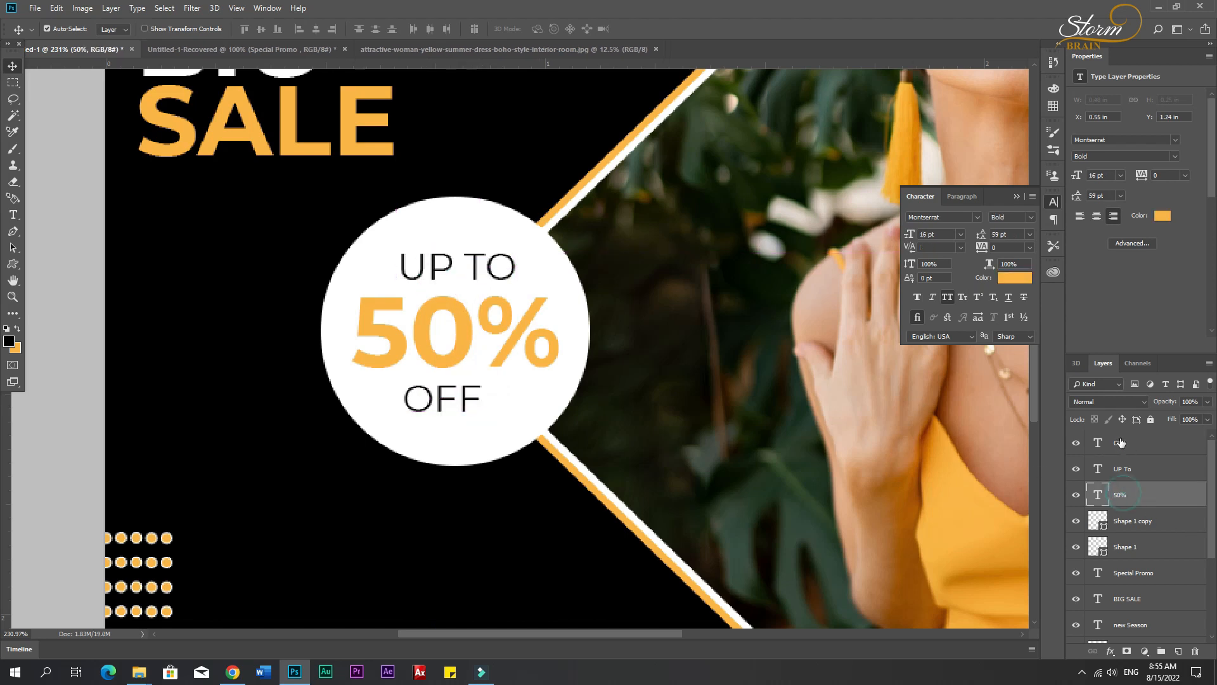
pyautogui.keyDown('shift'); pyautogui.click(1120, 443); pyautogui.keyUp('shift')
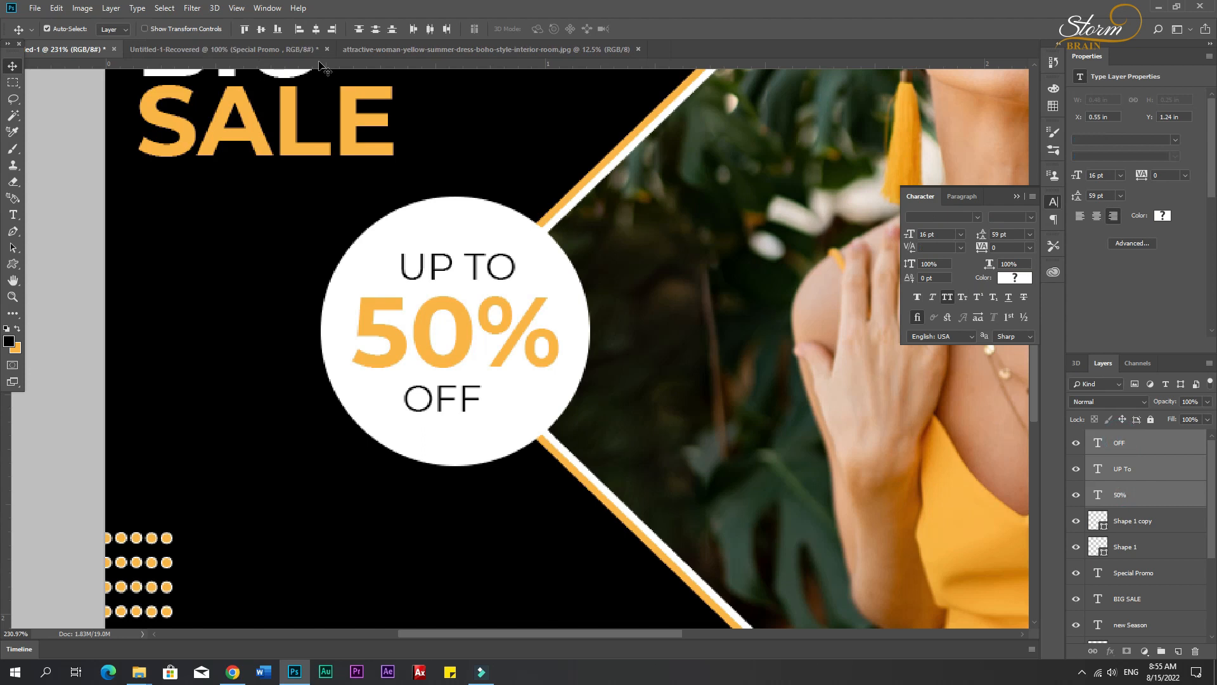
pyautogui.click(316, 29)
pyautogui.click(472, 323)
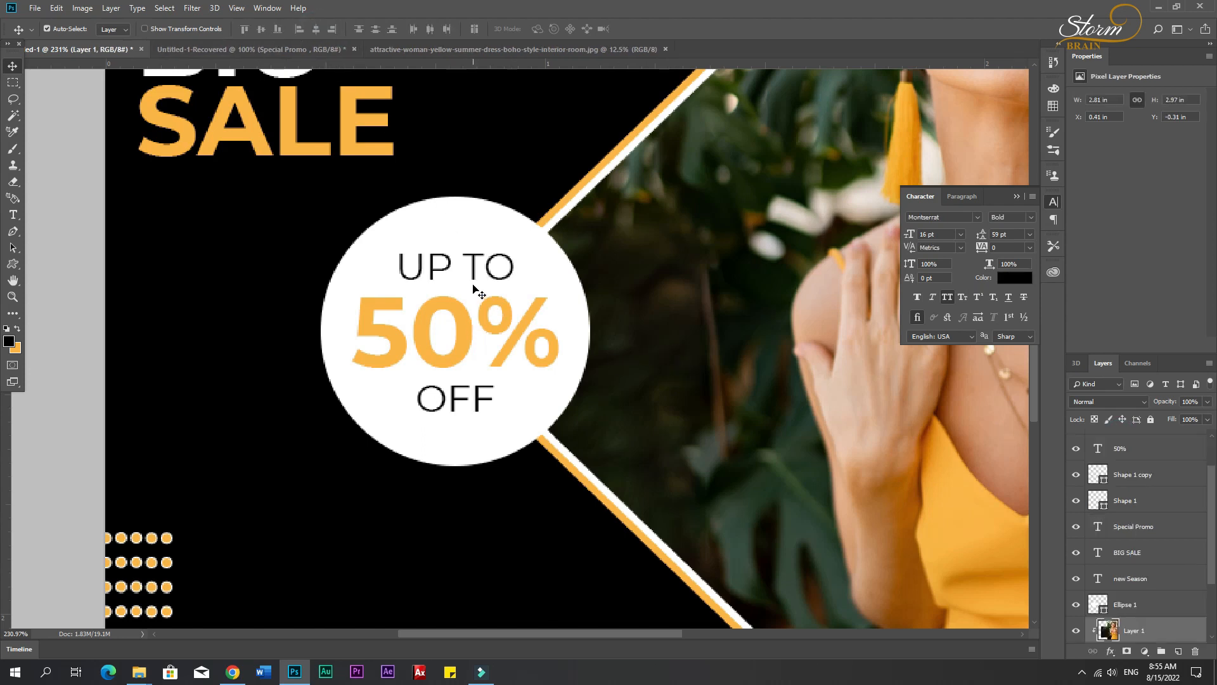
# - Get rid of the white outline around the dots of the orange dot pattern
pyautogui.hotkey('ctrl', '0')
pyautogui.scroll(1, 350, 378)
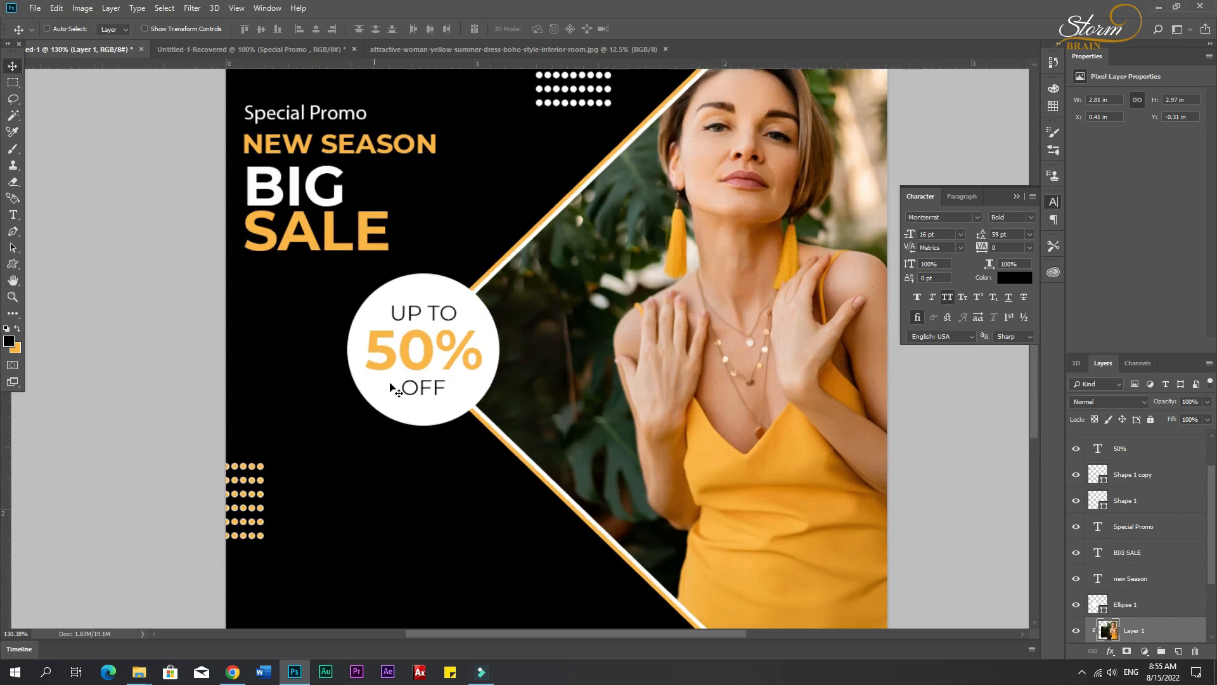
pyautogui.scroll(-3, 346, 430)
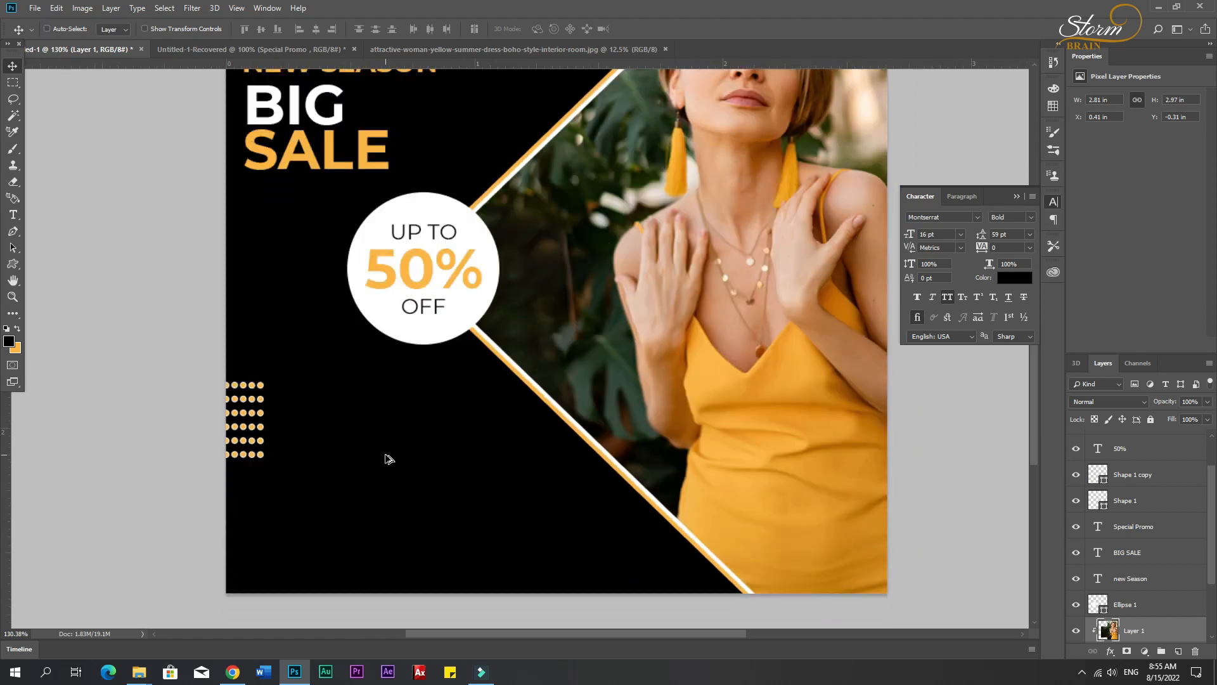
pyautogui.scroll(-2, 320, 468)
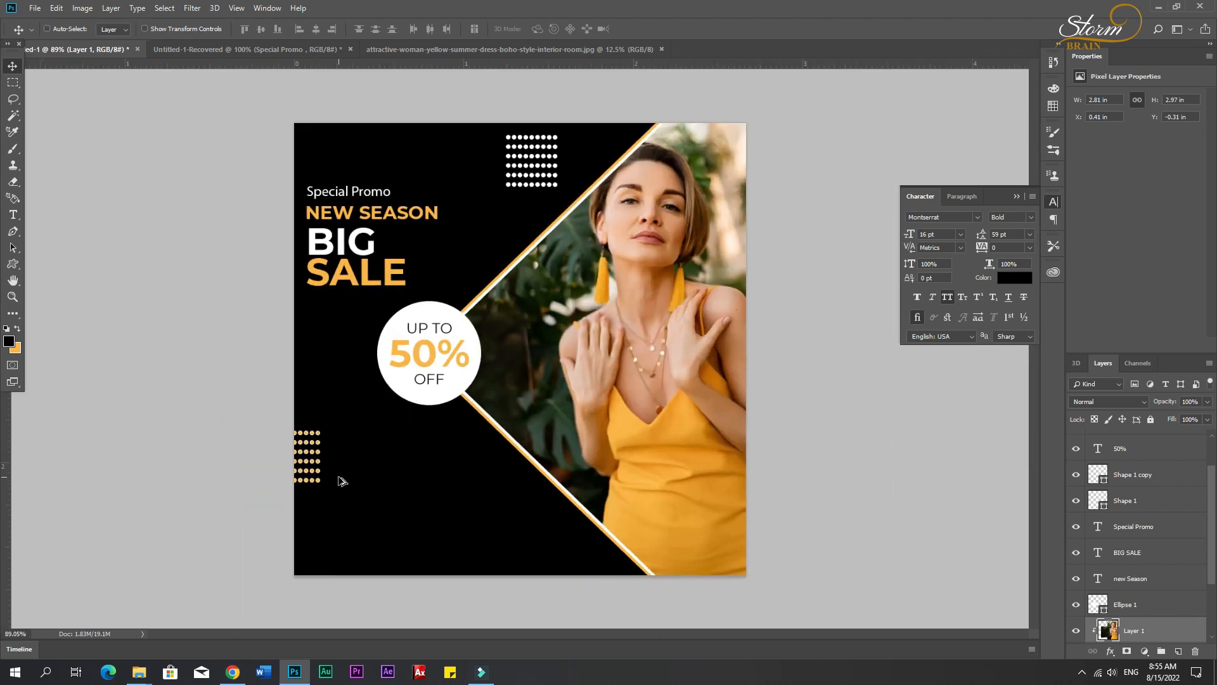
pyautogui.scroll(1, 340, 481)
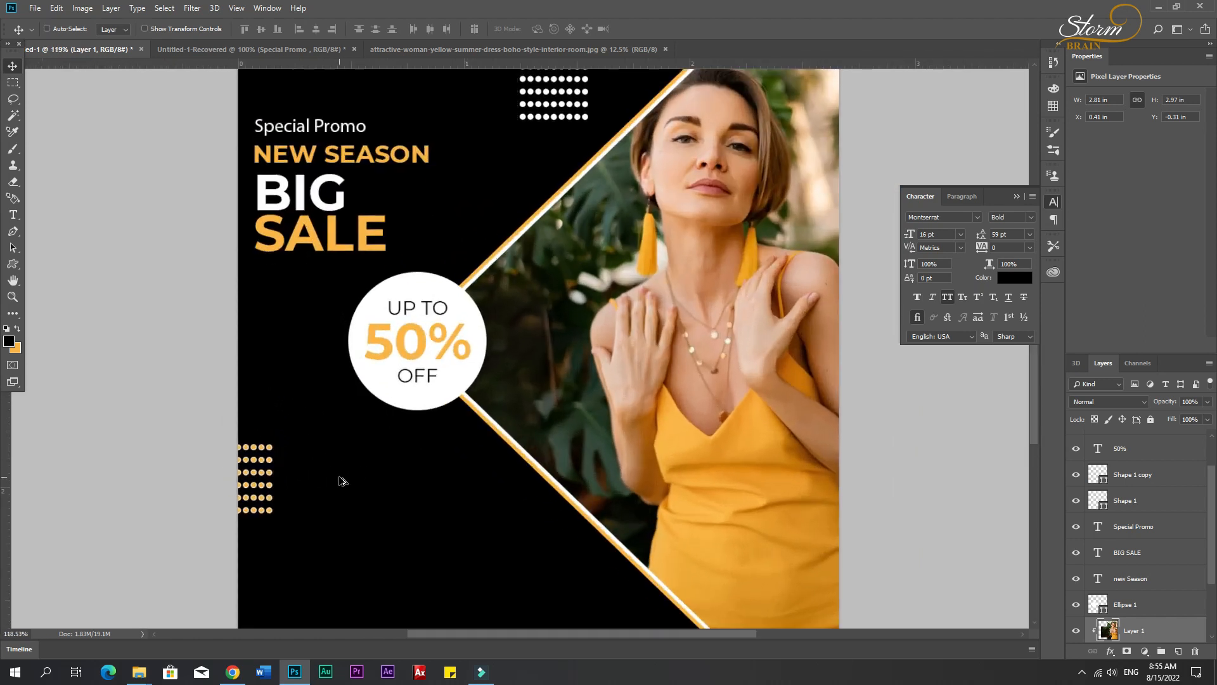
pyautogui.click(269, 500)
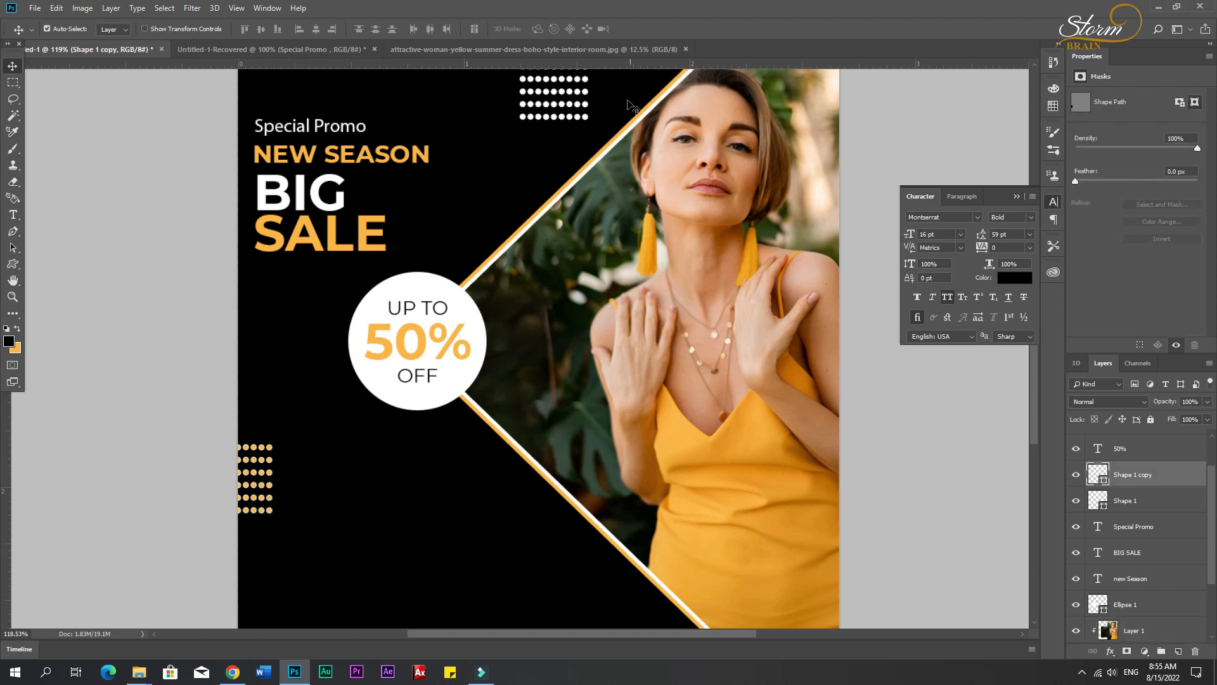
pyautogui.click(13, 263)
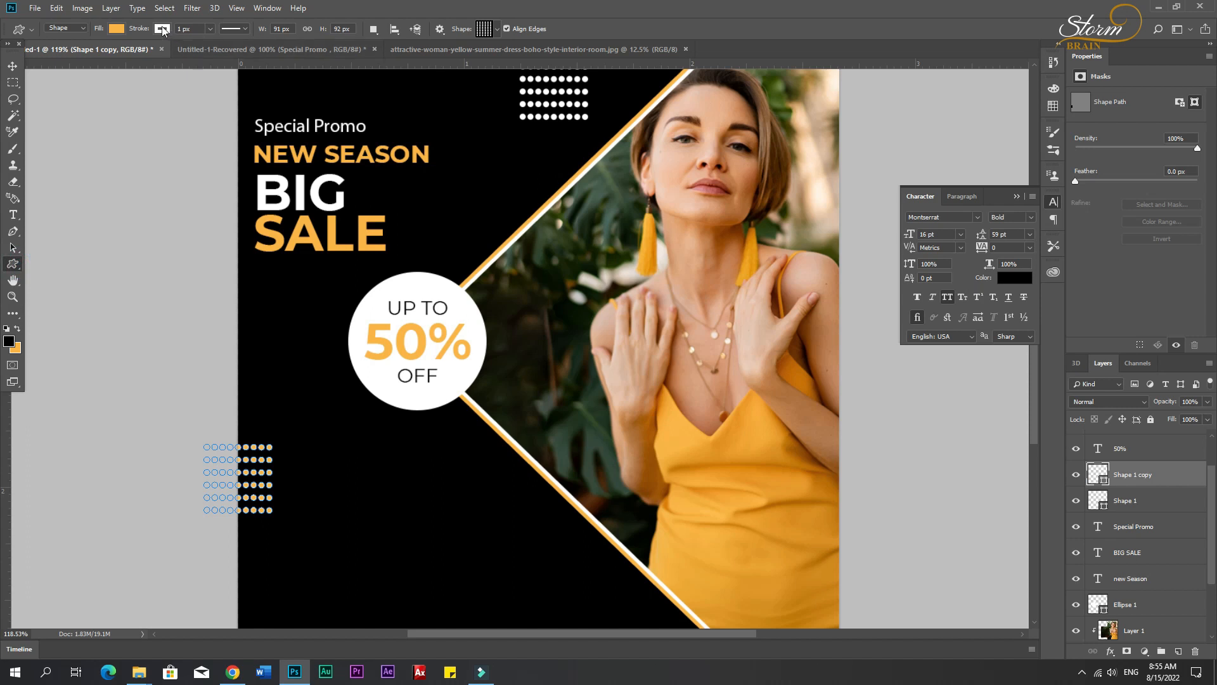
pyautogui.click(117, 29)
pyautogui.click(12, 68)
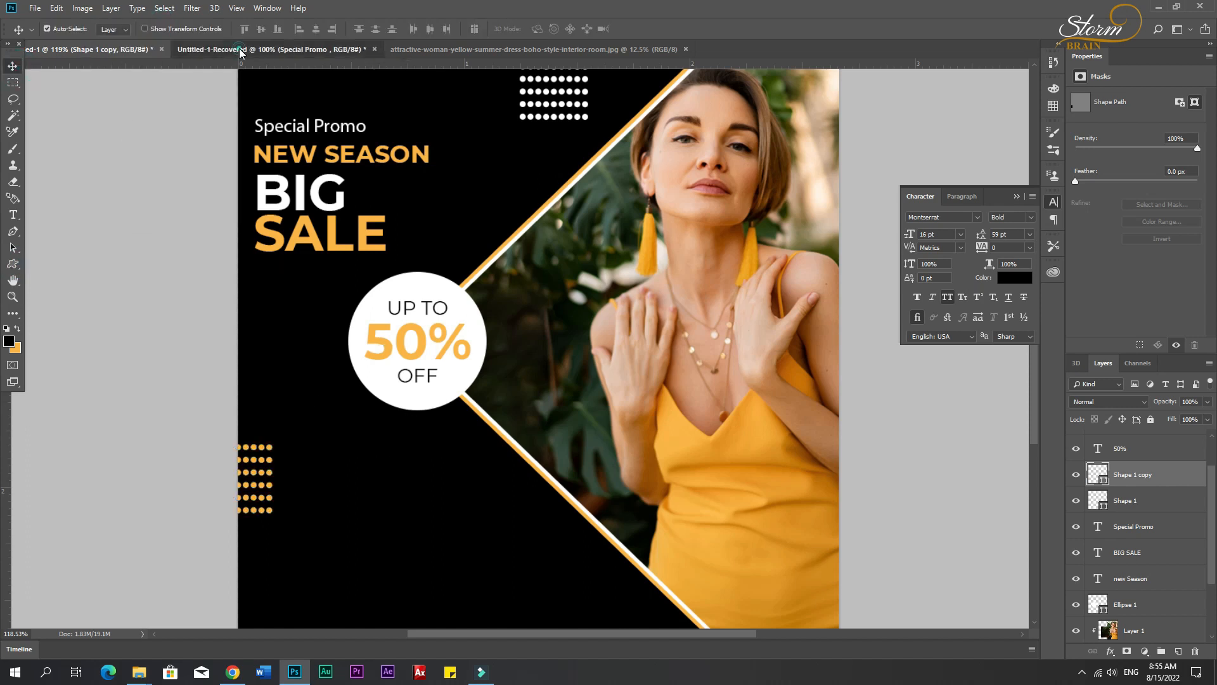
pyautogui.click(273, 49)
pyautogui.click(516, 525)
pyautogui.keyDown('shift'); pyautogui.click(540, 567); pyautogui.keyUp('shift')
pyautogui.moveTo(540, 568); pyautogui.dragTo(438, 537)
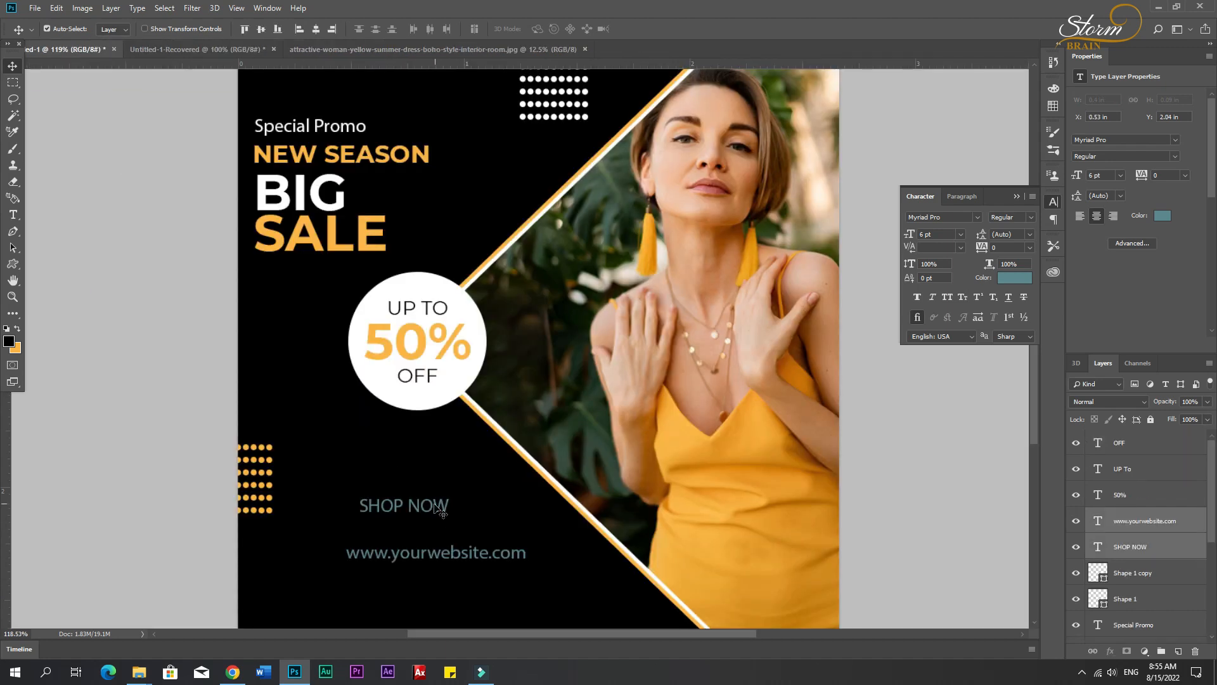
# - Color the "SHOP NOW" and website texts white (ffffff) and align them on their horizontal centers
pyautogui.click(1013, 279)
pyautogui.moveTo(846, 346); pyautogui.dragTo(783, 237)
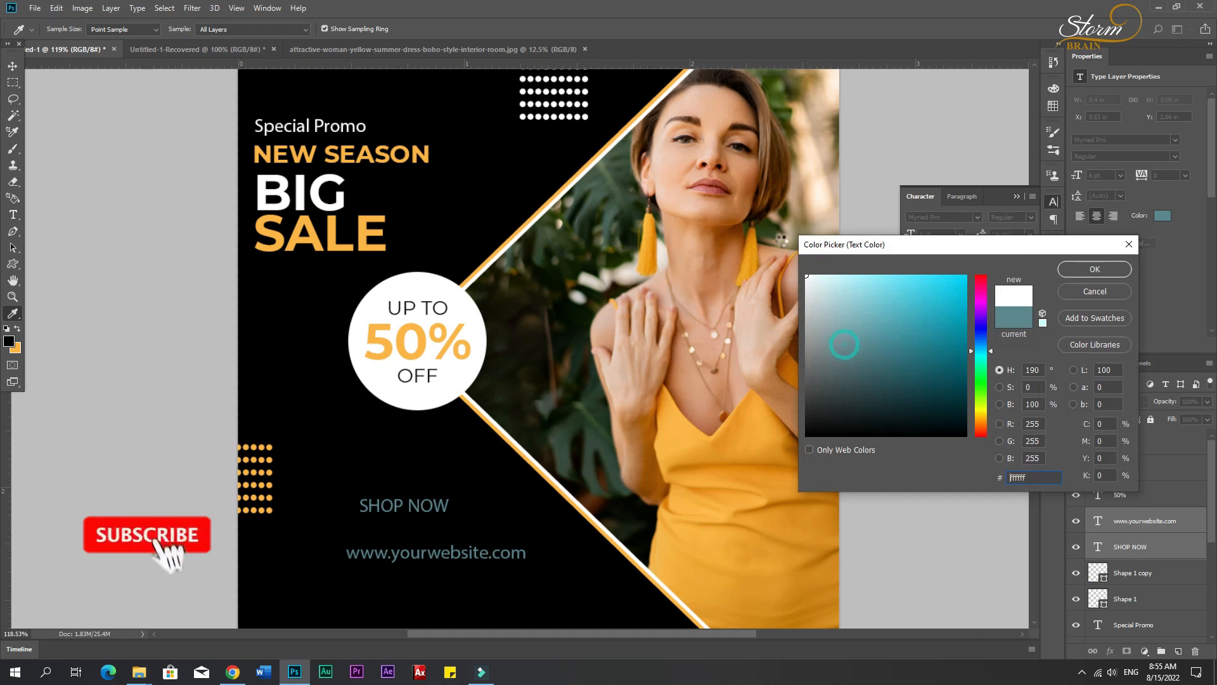
pyautogui.click(1110, 268)
pyautogui.press('v')
pyautogui.click(316, 29)
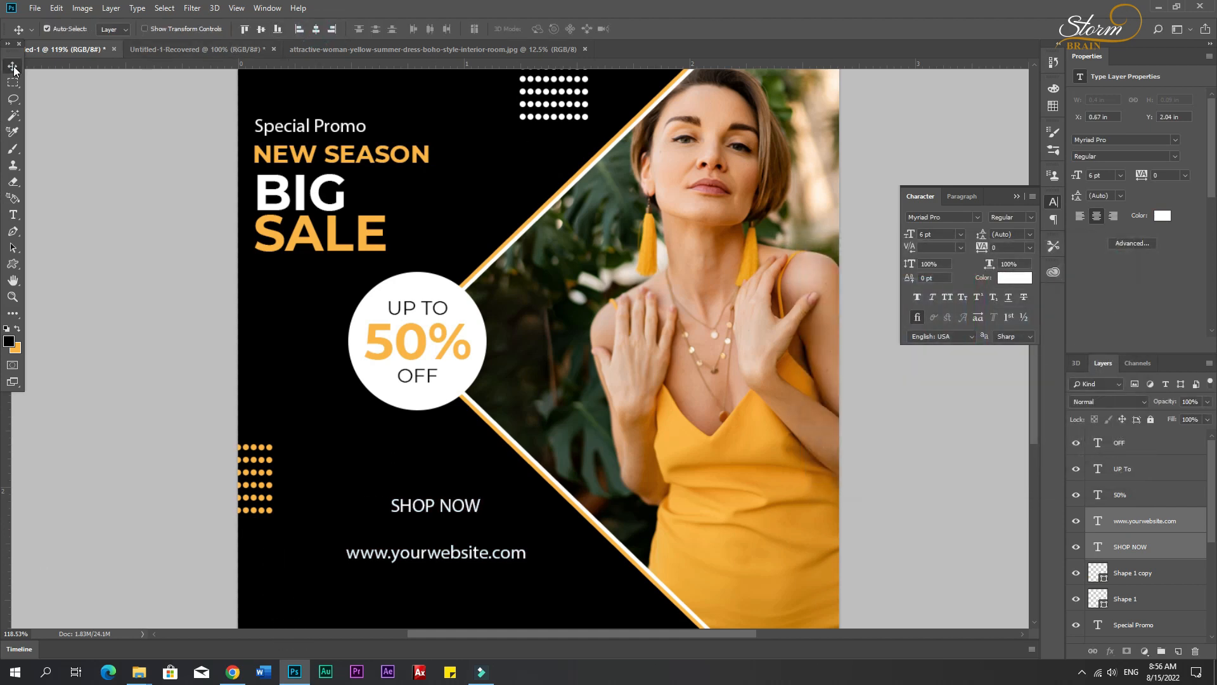
# - Nudge the "SHOP NOW" and website texts down together toward the post's bottom edge
pyautogui.press('Down')
pyautogui.press('Down')
pyautogui.press('Down')
pyautogui.press('Down')
pyautogui.press('Down')
pyautogui.hotkey('shift', 'Down')
pyautogui.hotkey('shift', 'Down')
pyautogui.hotkey('shift', 'Down')
pyautogui.press('Down')
pyautogui.press('Down')
pyautogui.press('Down')
pyautogui.press('Down')
pyautogui.press('Down')
pyautogui.press('Down')
# - Move only "SHOP NOW" further down so it sits just above the website address
pyautogui.click(451, 551)
pyautogui.click(448, 535)
pyautogui.hotkey('shift', 'Down')
pyautogui.hotkey('shift', 'Down')
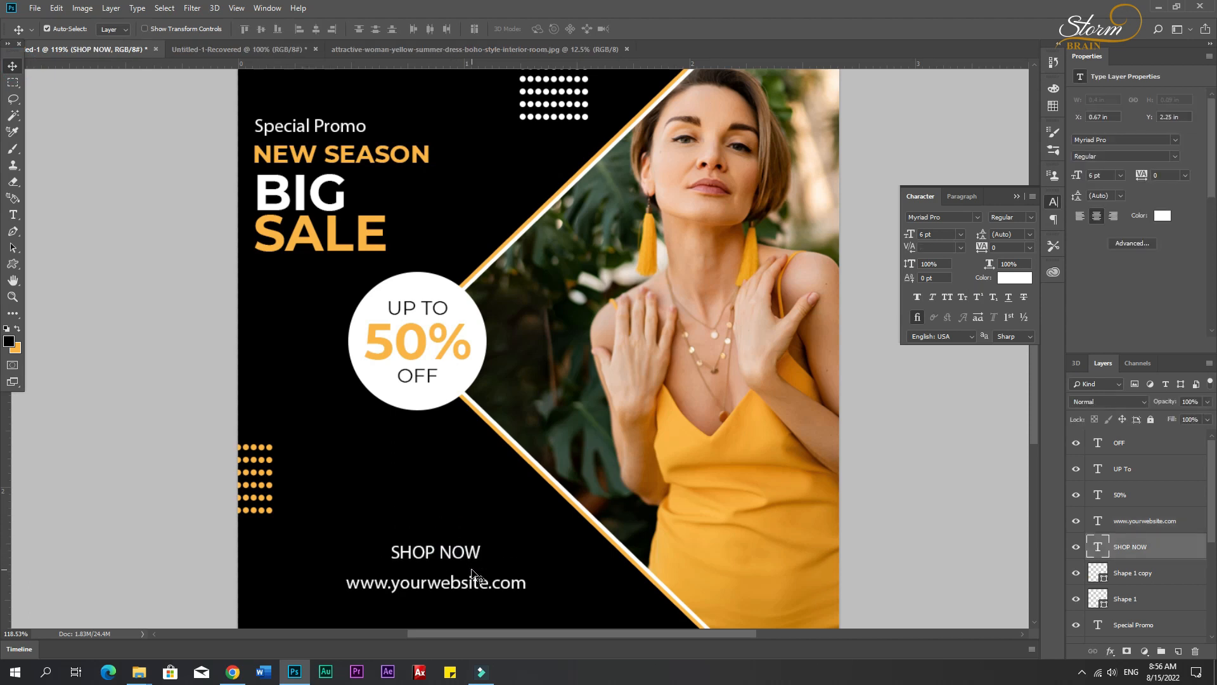
# - Draw a rectangle about 136 × 37 px over the "SHOP NOW" text and remove its stroke
pyautogui.scroll(5, 472, 576)
pyautogui.click(13, 263)
pyautogui.click(69, 264)
pyautogui.moveTo(298, 502); pyautogui.dragTo(517, 561)
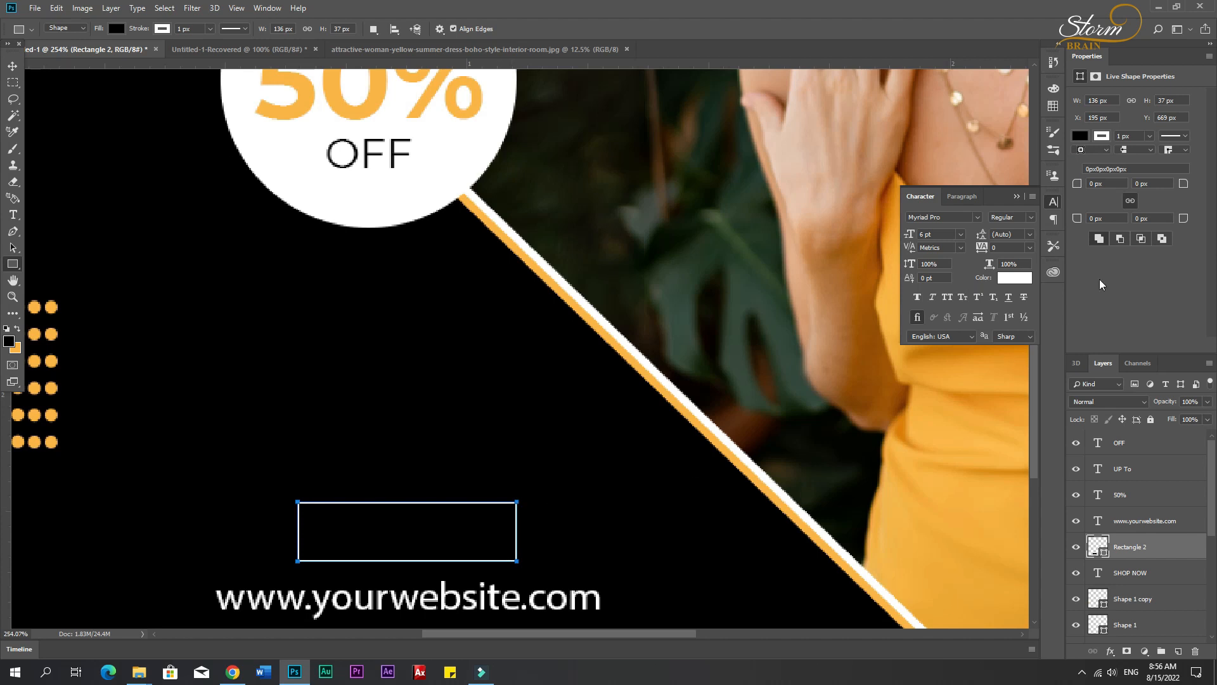
pyautogui.click(1080, 136)
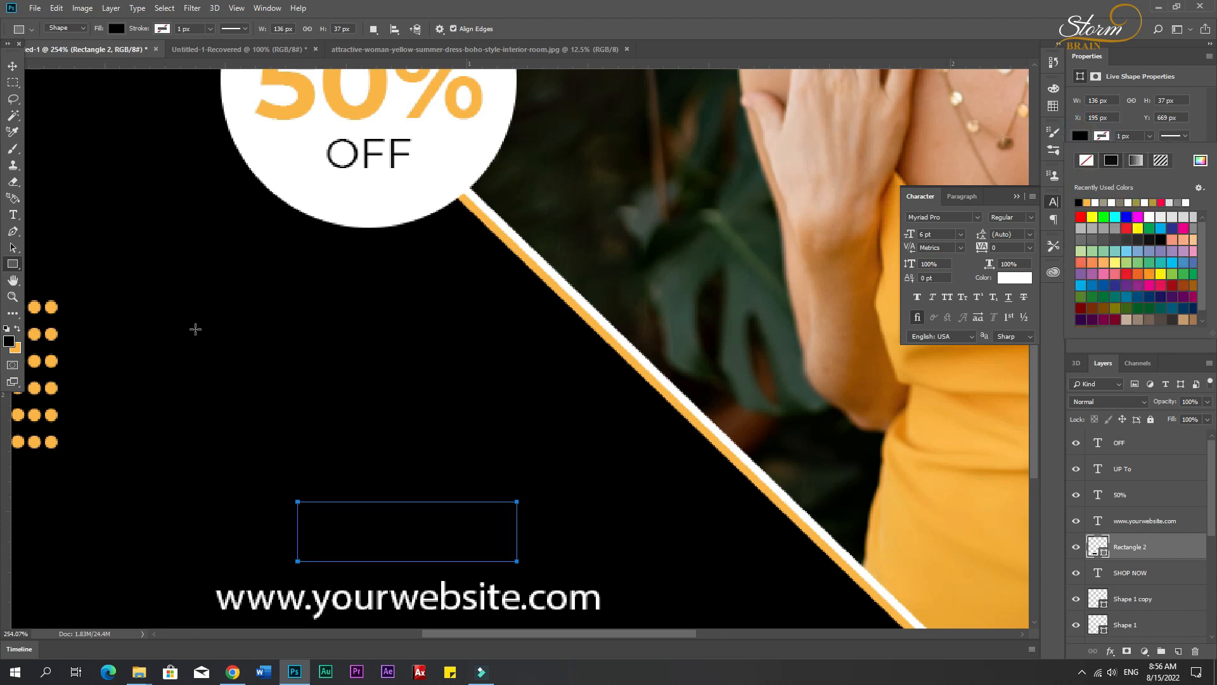
# - Fill the new rectangle with the orange fbb540 sampled from the dot pattern
pyautogui.click(1016, 278)
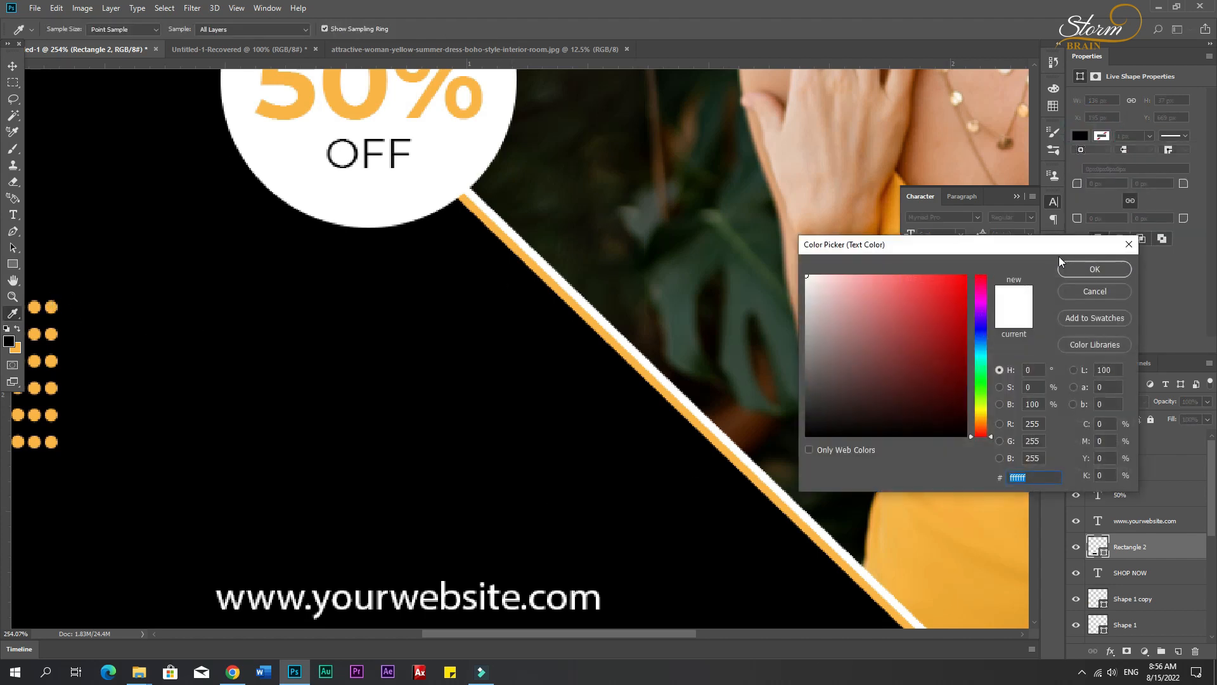
pyautogui.click(1129, 245)
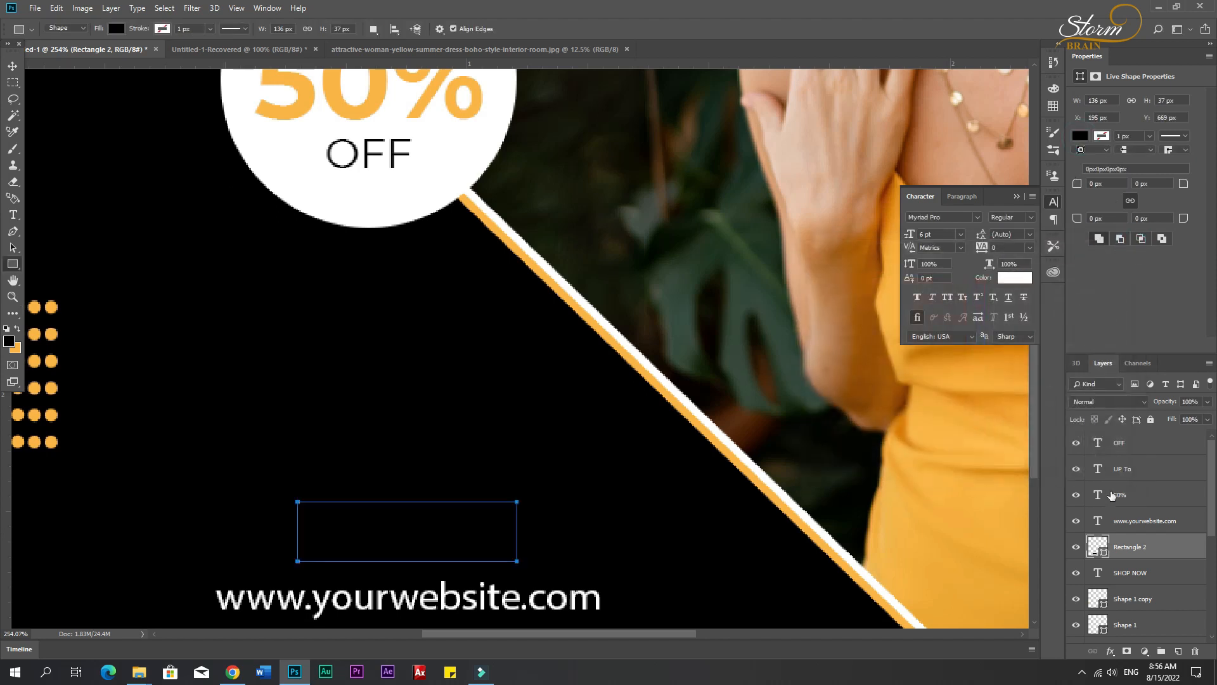
pyautogui.doubleClick(1107, 556)
pyautogui.click(53, 309)
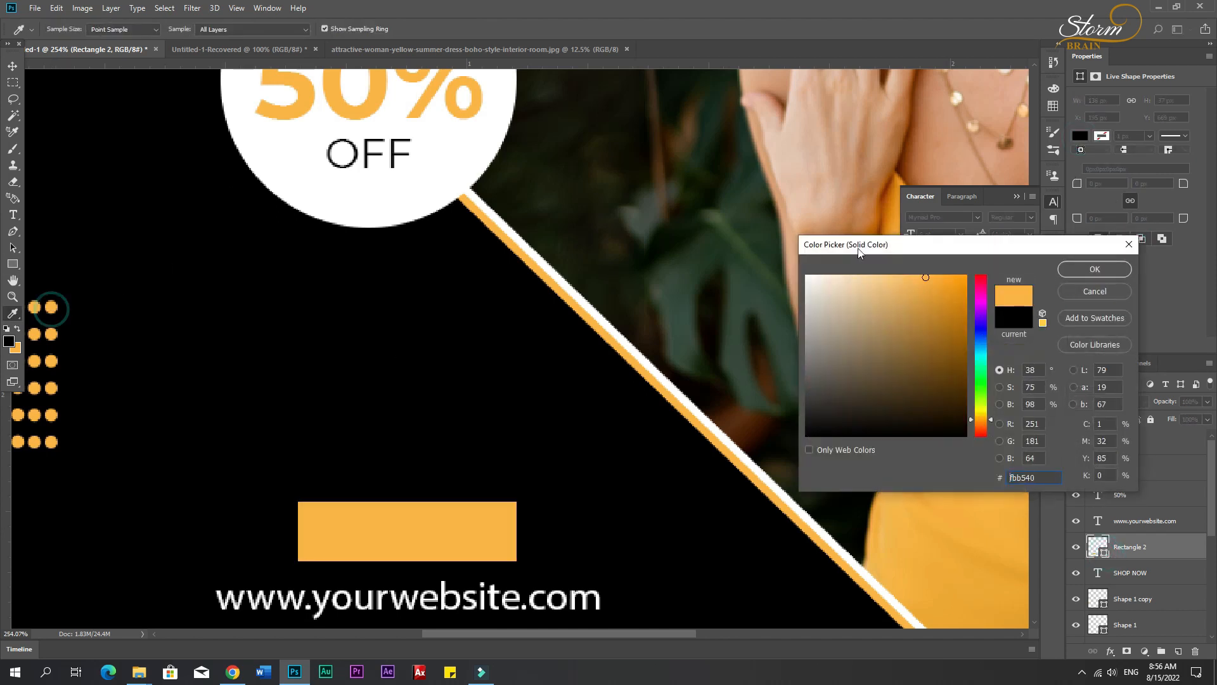
pyautogui.click(1094, 268)
# - Round the orange rectangle's corners to 18.5 px and place its layer below the "SHOP NOW" text layer
pyautogui.click(1080, 185)
pyautogui.moveTo(1082, 189); pyautogui.dragTo(1155, 186)
pyautogui.moveTo(1126, 552); pyautogui.dragTo(1140, 584)
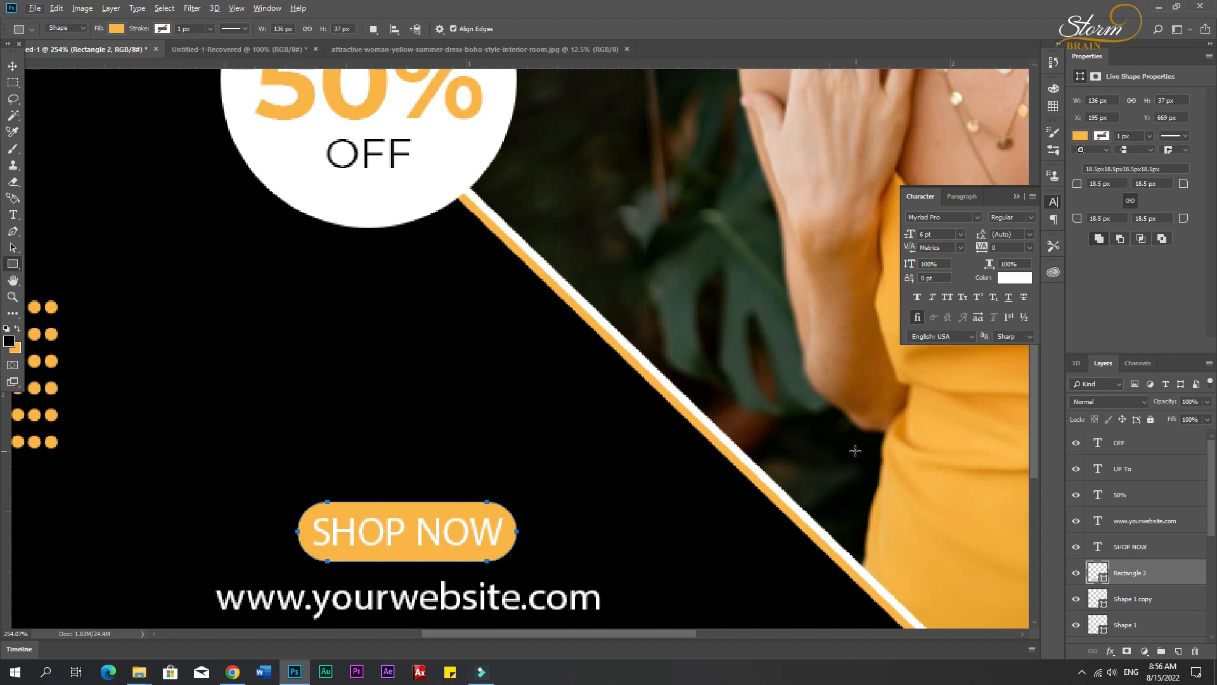
# - Scale the "SHOP NOW" text and its orange button down together to about 97 × 26 px and nudge them toward the website address
pyautogui.click(12, 65)
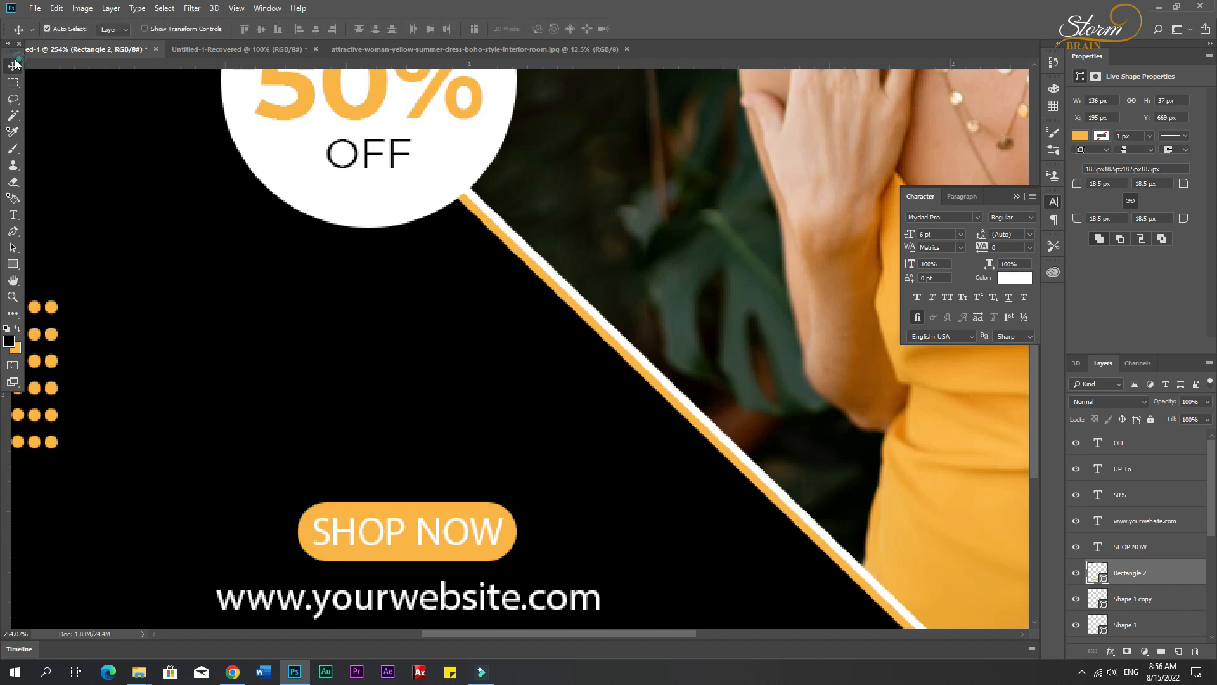
pyautogui.keyDown('shift'); pyautogui.click(1130, 557); pyautogui.keyUp('shift')
pyautogui.hotkey('ctrl', 't')
pyautogui.moveTo(511, 563); pyautogui.dragTo(486, 550)
pyautogui.press('Return')
pyautogui.press('Down')
pyautogui.press('Down')
pyautogui.press('Down')
pyautogui.press('Down')
pyautogui.press('Down')
pyautogui.press('Down')
pyautogui.press('Down')
pyautogui.press('Down')
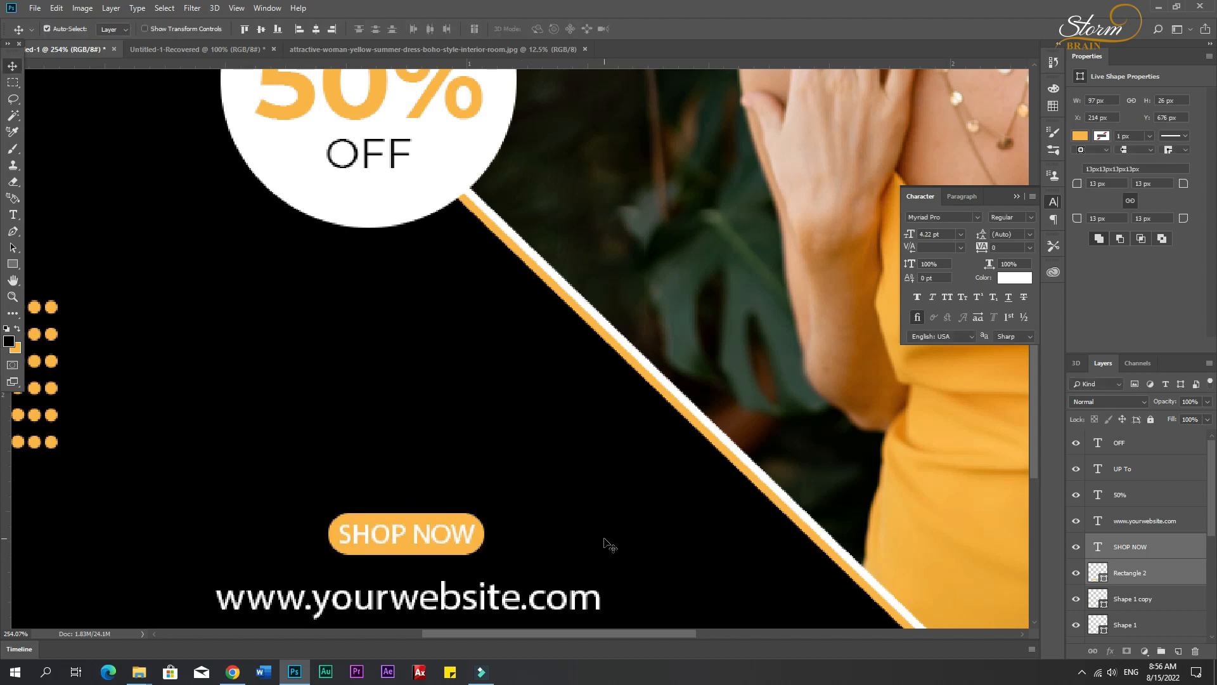
pyautogui.scroll(-11, 461, 467)
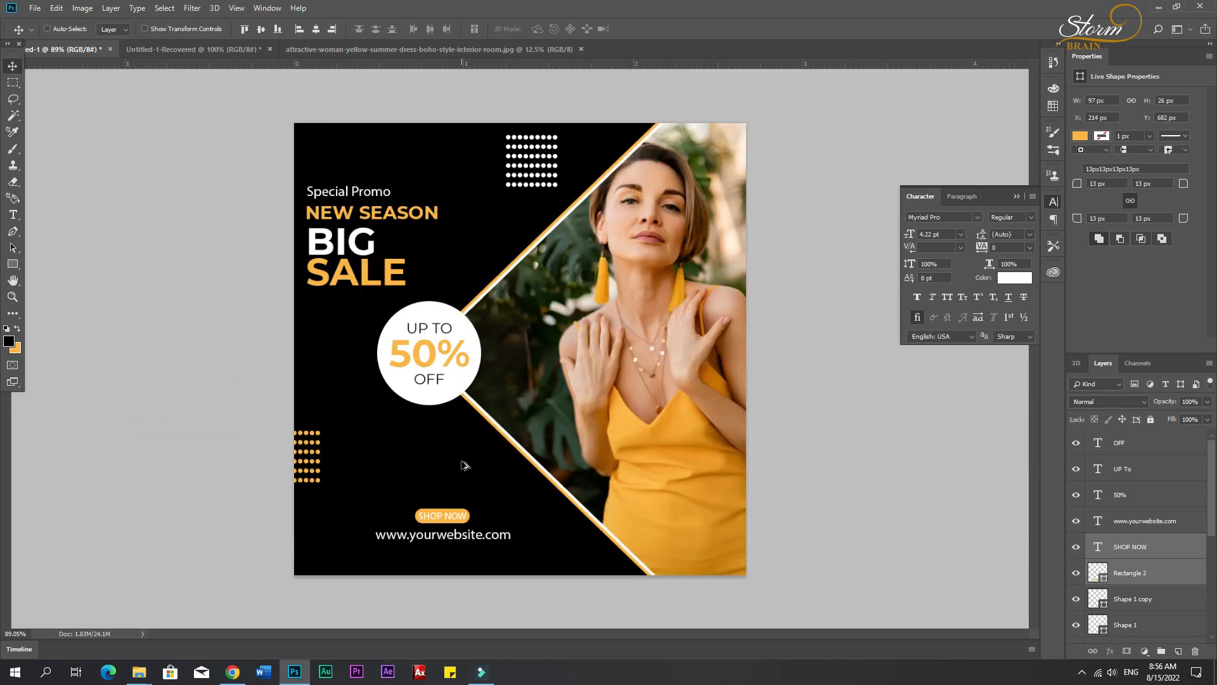
pyautogui.scroll(2, 473, 504)
pyautogui.scroll(-1, 475, 506)
pyautogui.keyDown('ctrl'); pyautogui.click(898, 490); pyautogui.keyUp('ctrl')
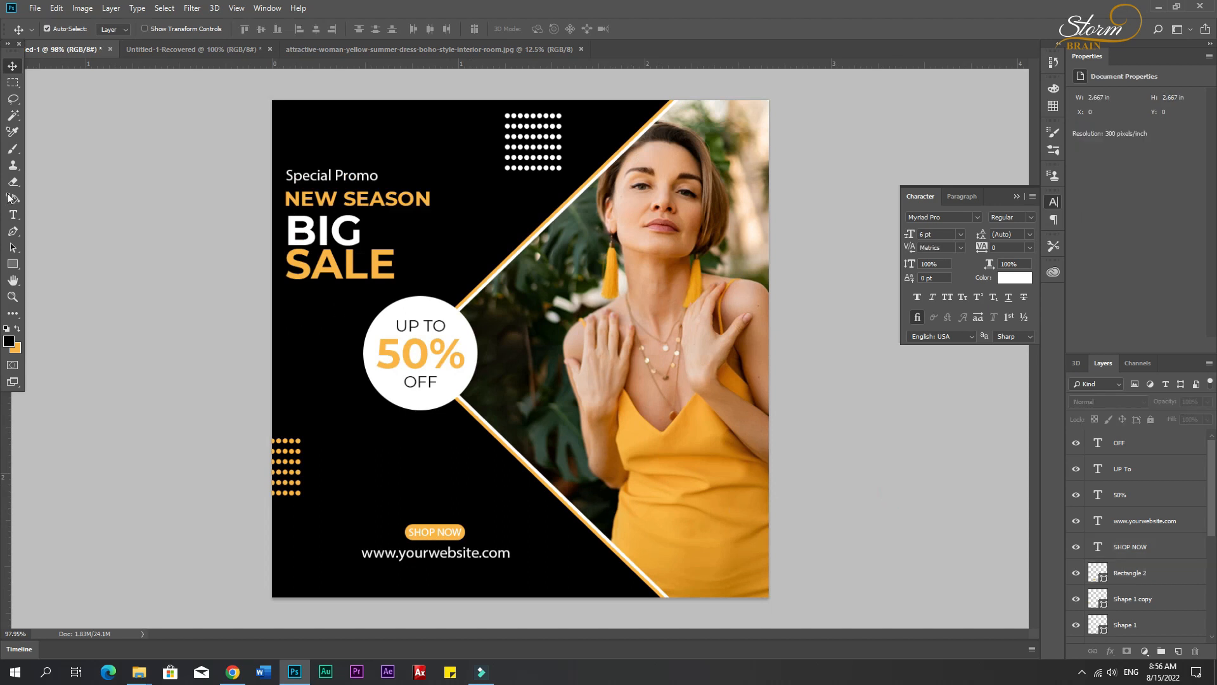
# - Draw a diagonal-stripes custom shape partly over the headline texts at the canvas's left edge
pyautogui.moveTo(13, 263); pyautogui.dragTo(50, 322)
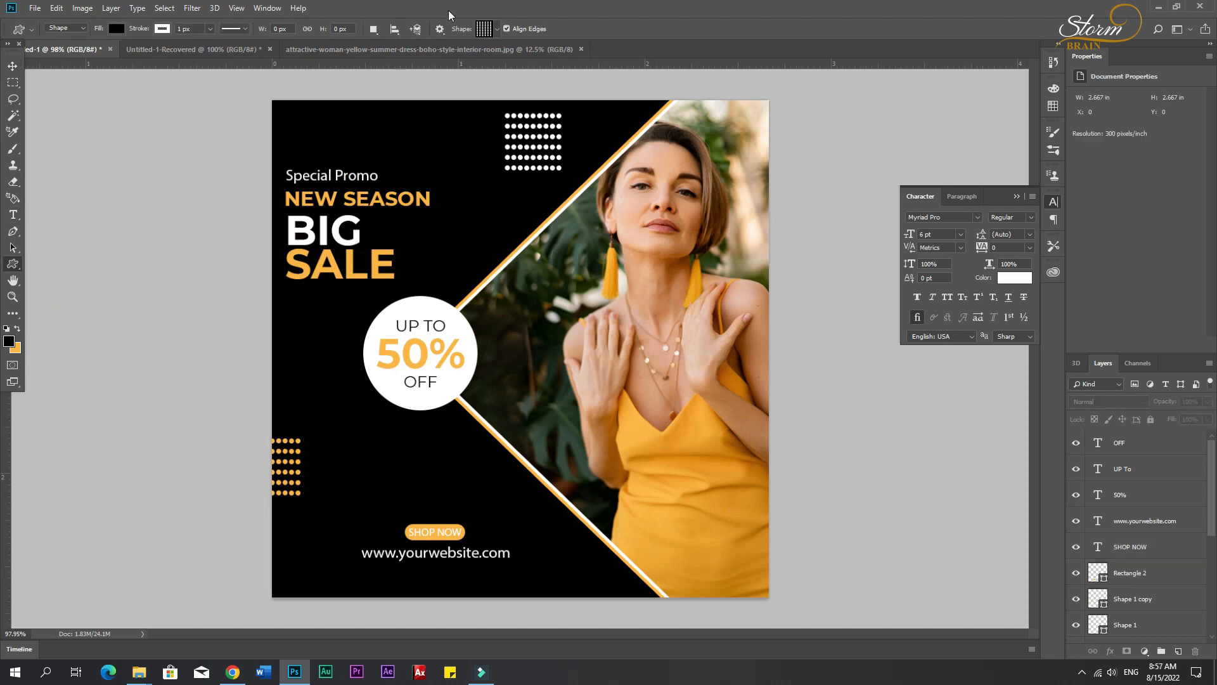
pyautogui.click(498, 29)
pyautogui.click(507, 239)
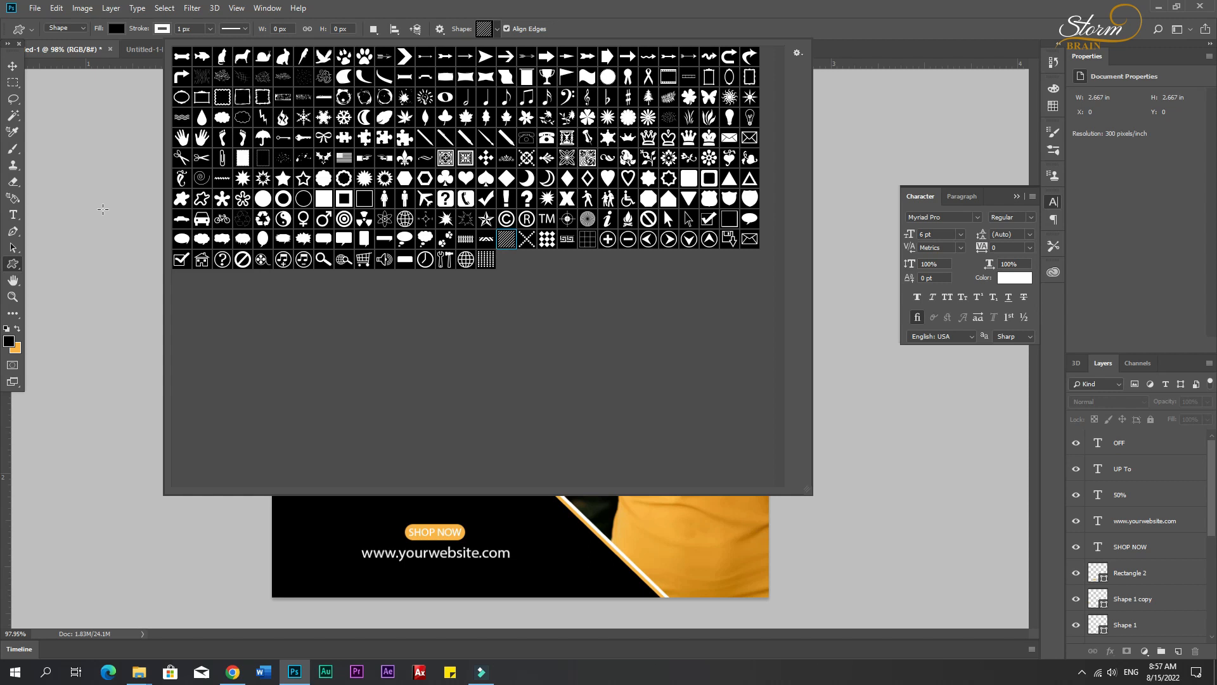
pyautogui.moveTo(123, 162); pyautogui.dragTo(319, 360)
pyautogui.click(13, 66)
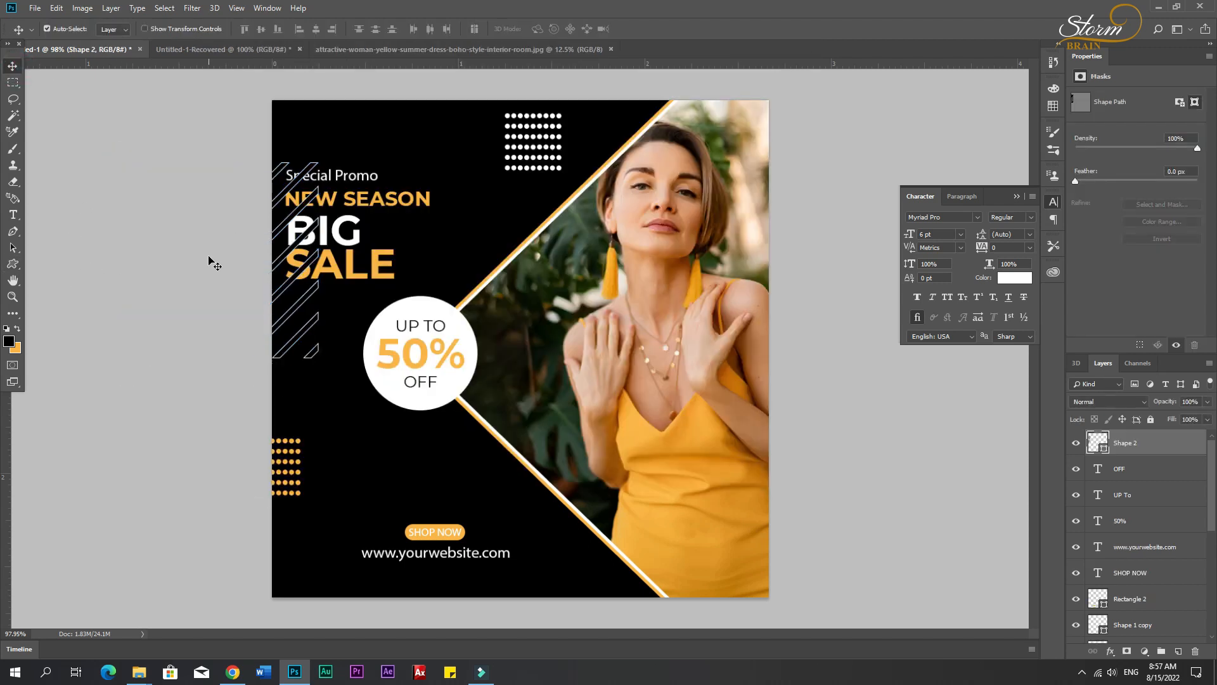
# - Scale the stripes to about 254% so they cover the whole canvas, and move their layer directly above Background
pyautogui.hotkey('ctrl', 't')
pyautogui.moveTo(160, 269); pyautogui.dragTo(314, 208)
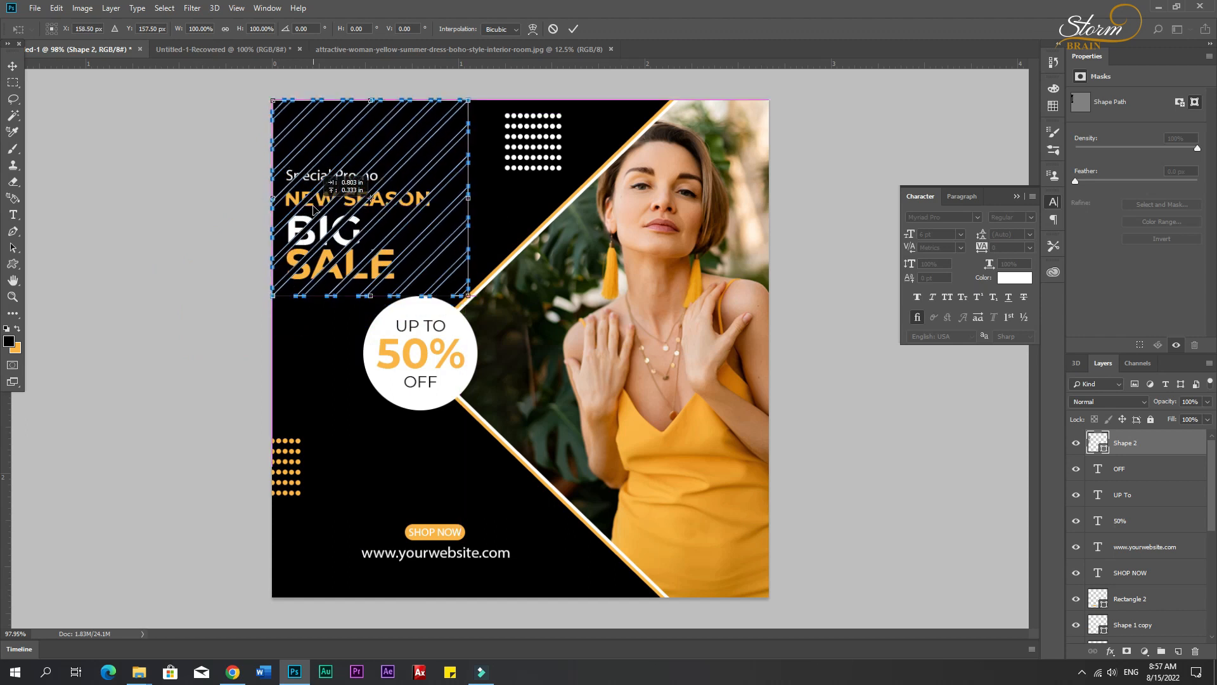
pyautogui.moveTo(468, 296)
pyautogui.mouseDown()
pyautogui.moveTo(608, 436)
pyautogui.moveTo(812, 557)
pyautogui.mouseUp()
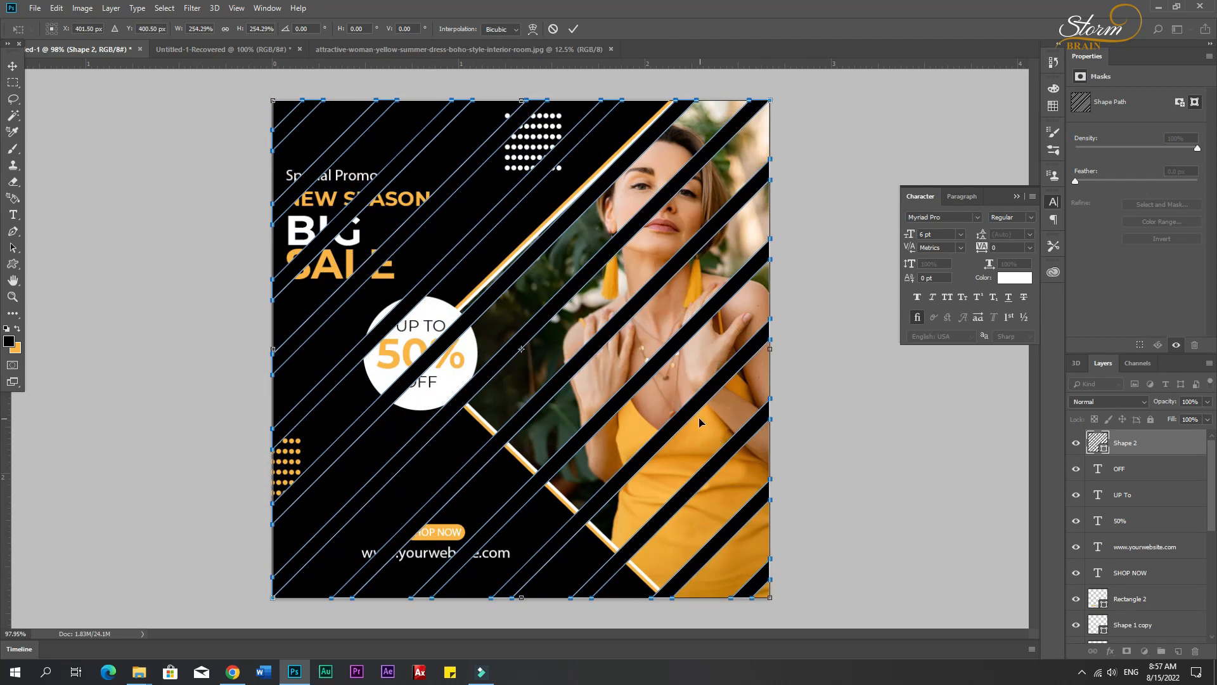
pyautogui.press('Return')
pyautogui.moveTo(1130, 441); pyautogui.dragTo(1107, 619)
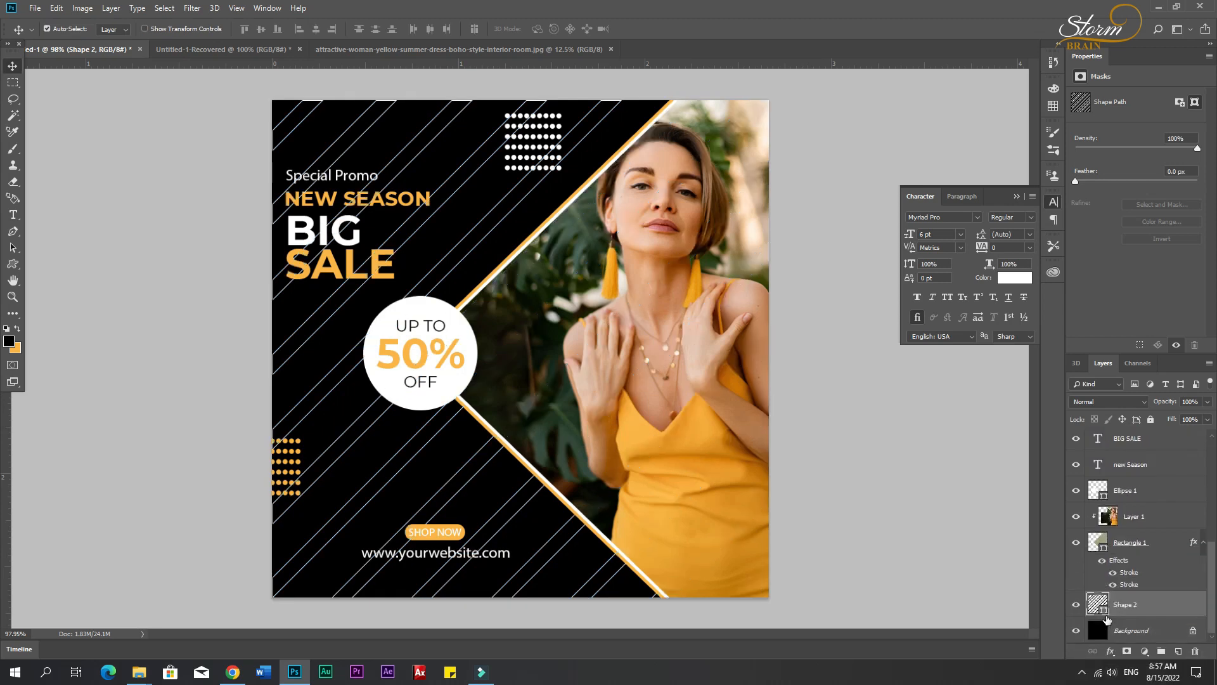
# - Fill the diagonal stripes with white (ffffff), set their opacity to 19% and lower their fill percentage
pyautogui.doubleClick(1105, 611)
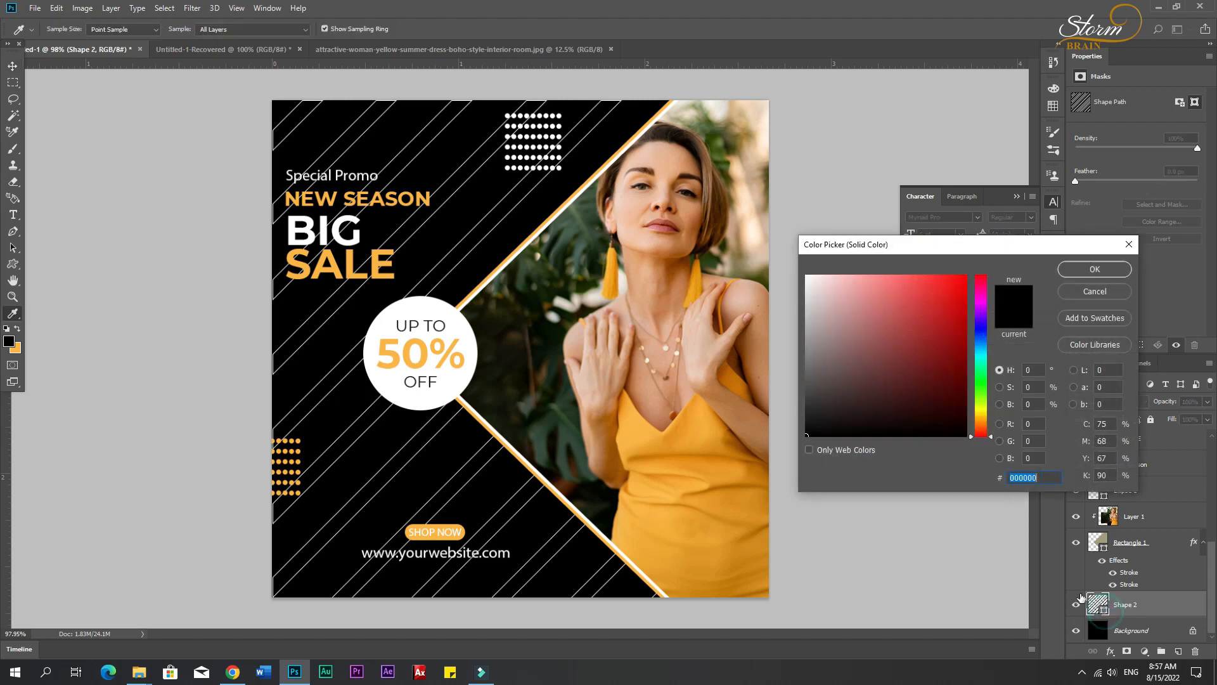
pyautogui.moveTo(884, 360); pyautogui.dragTo(778, 258)
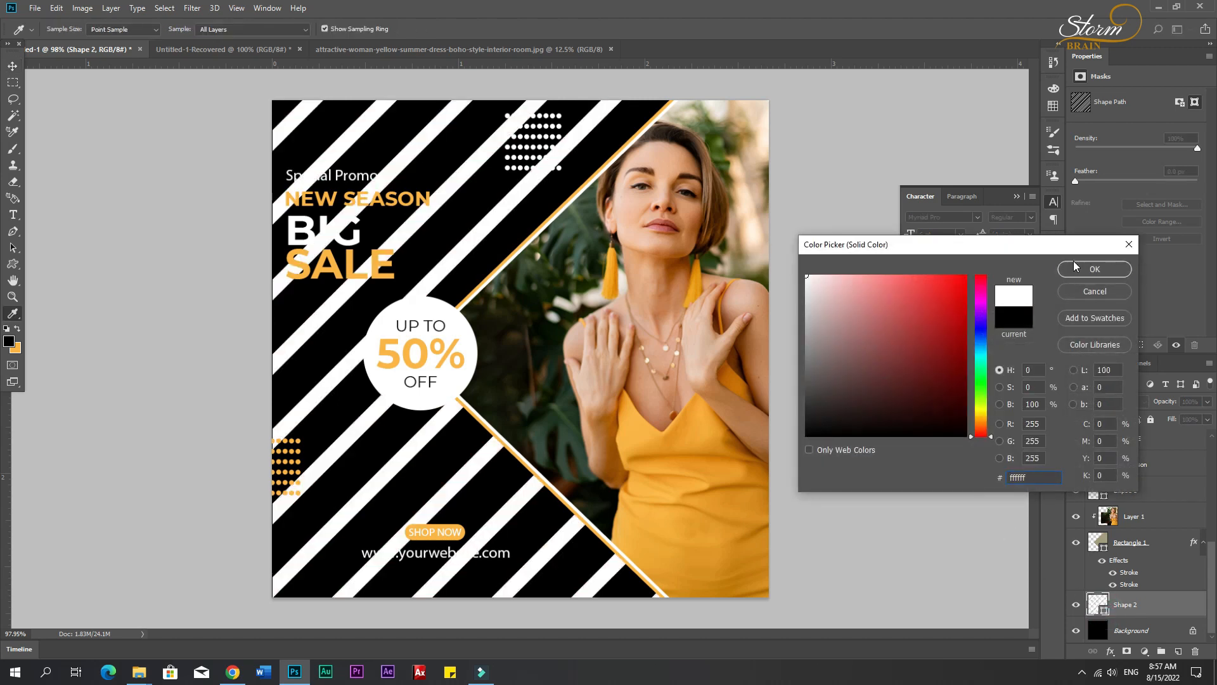
pyautogui.click(1095, 269)
pyautogui.moveTo(1166, 401); pyautogui.dragTo(1141, 433)
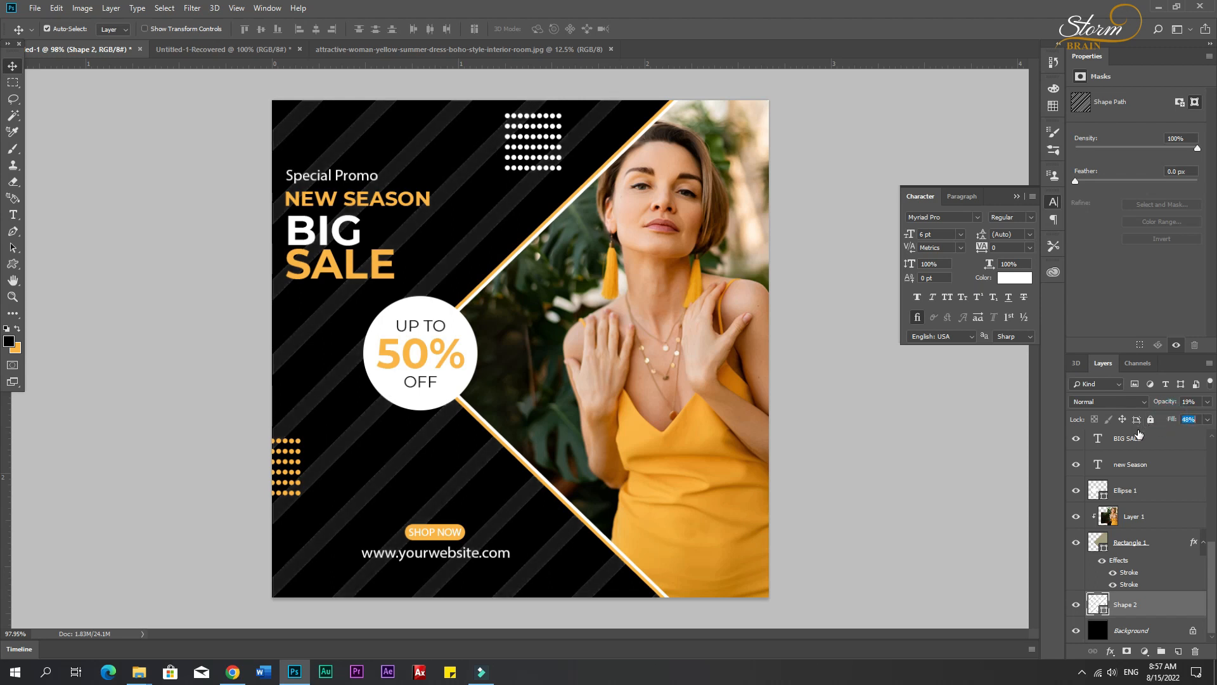
pyautogui.click(896, 449)
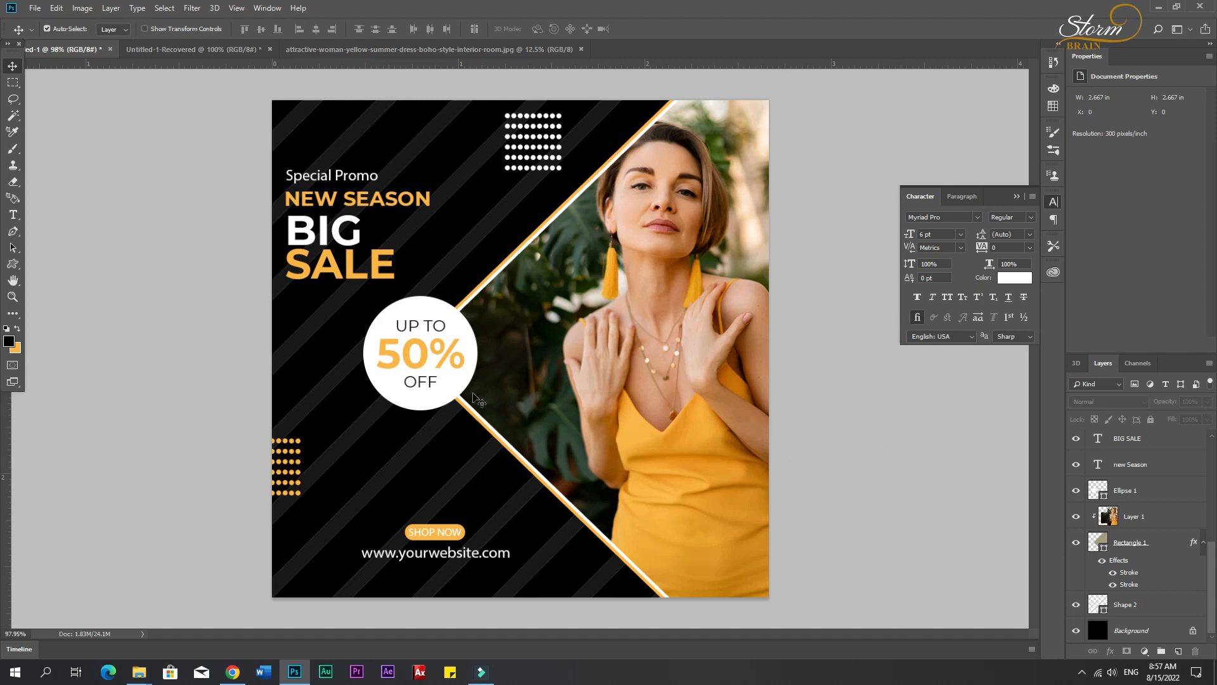
# - Add a 5 px orange outside stroke to the white discount circle
pyautogui.click(428, 403)
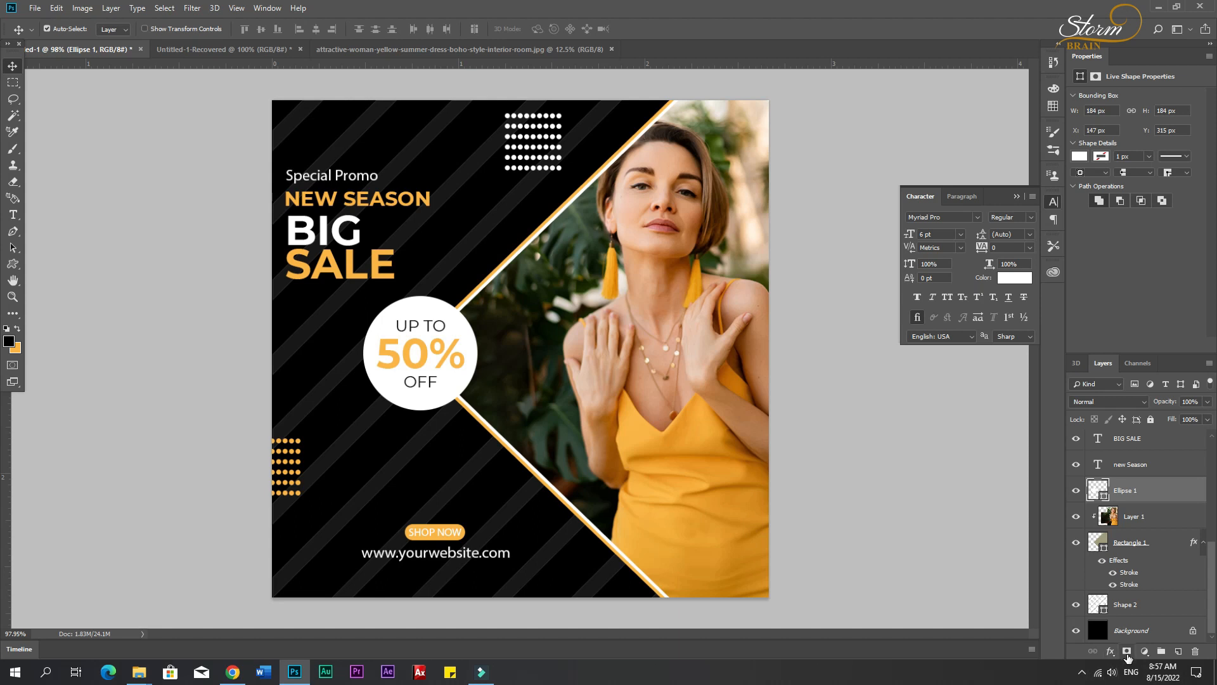
pyautogui.click(1112, 653)
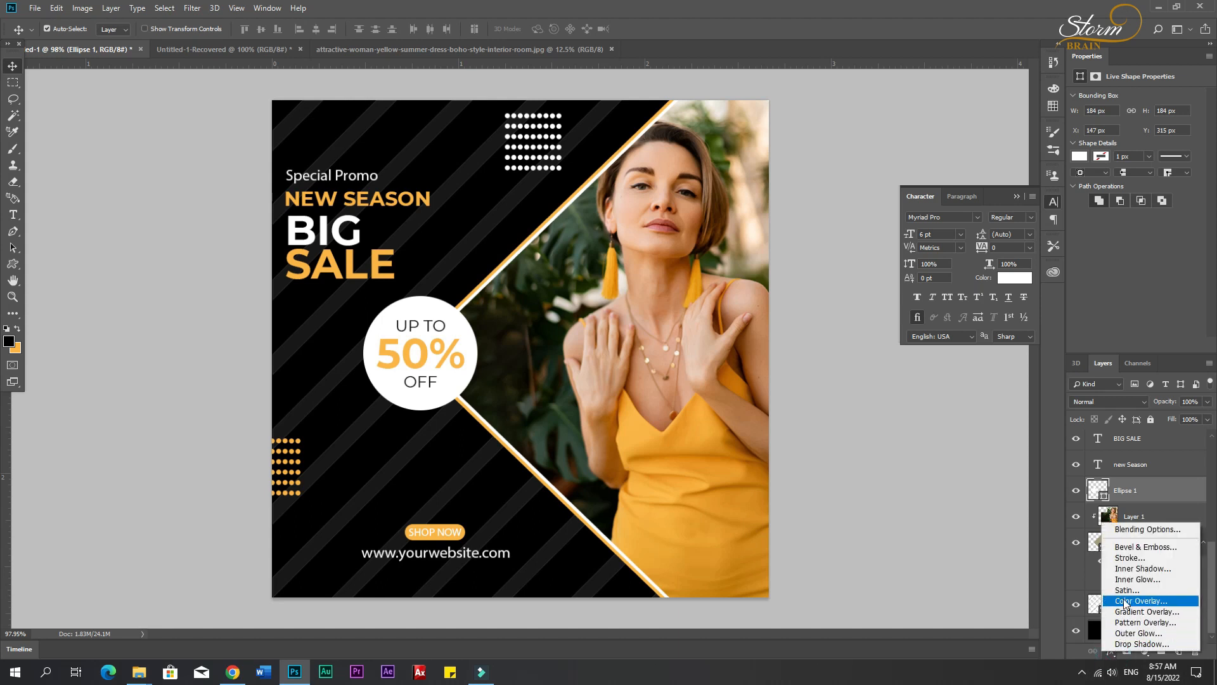
pyautogui.click(1132, 568)
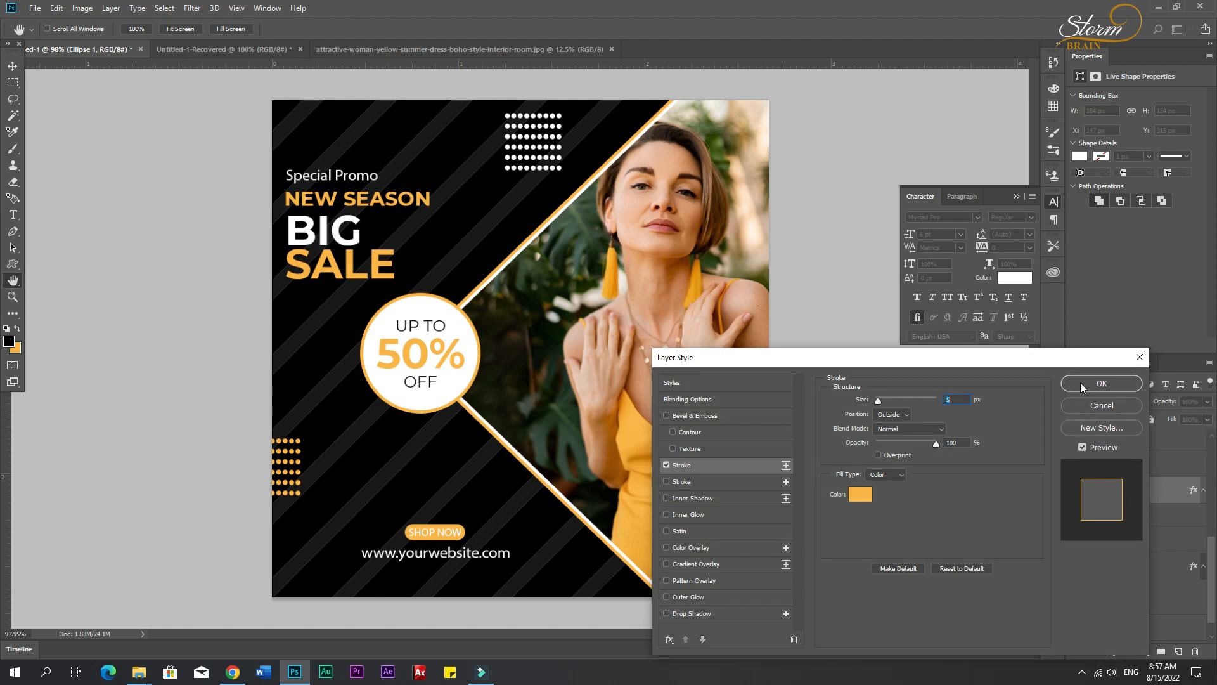
pyautogui.click(1100, 384)
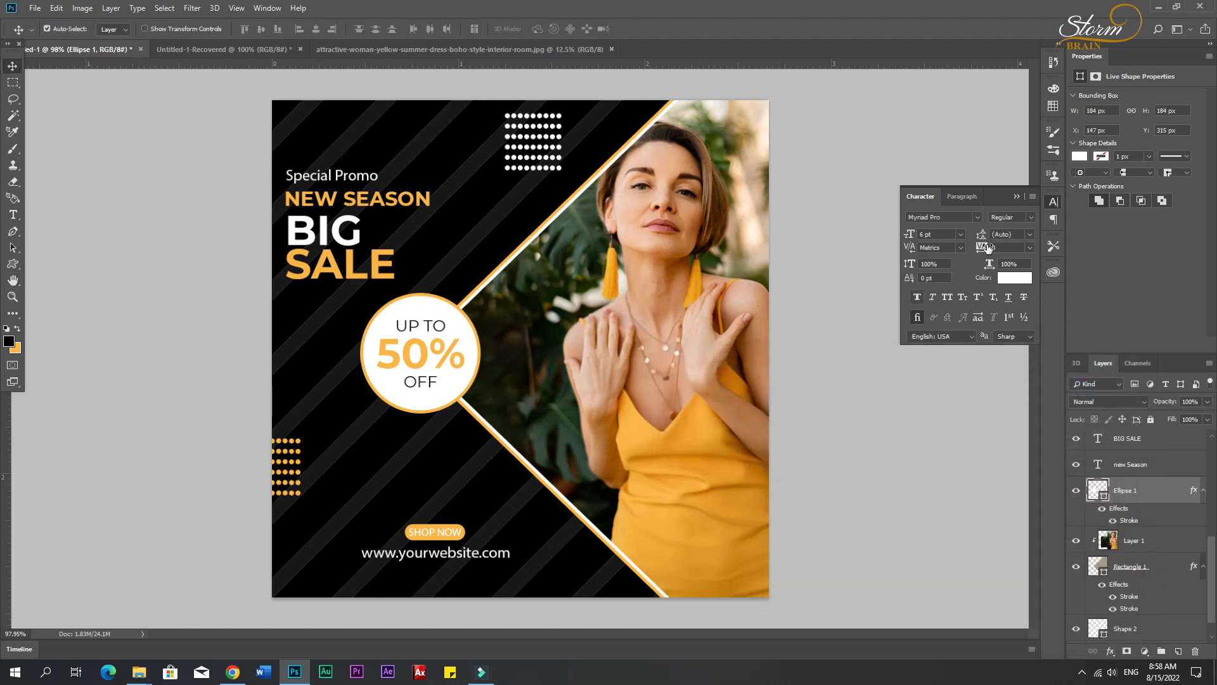
# - Copy the cart logo from the Untitled-1-Recovered document into the post above "Special Promo"
pyautogui.click(1016, 196)
pyautogui.click(223, 49)
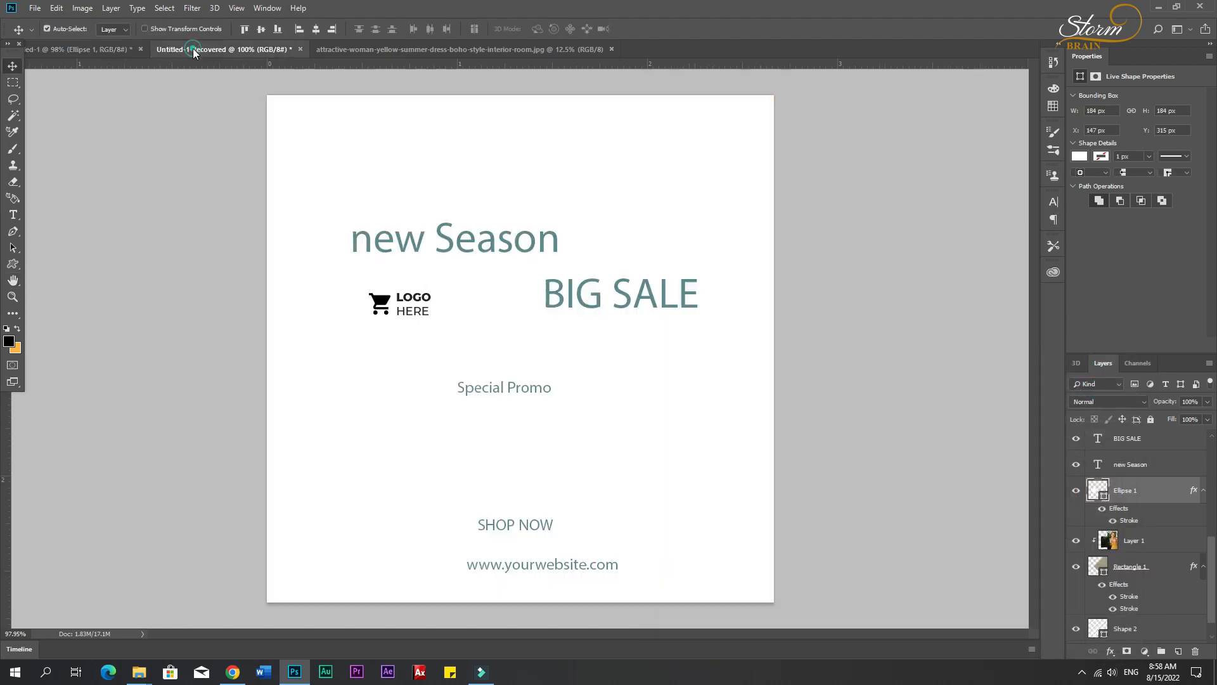
pyautogui.click(86, 51)
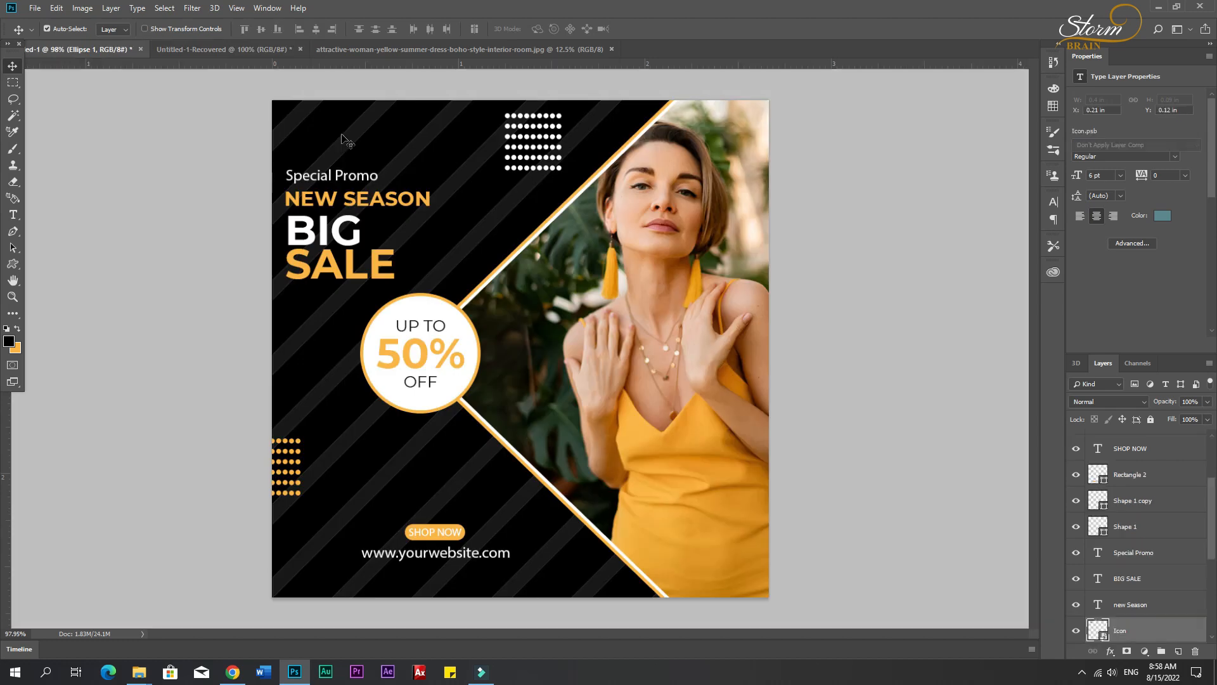
# - Open the logo smart object's contents and fill the cart icon with white (ffffff)
pyautogui.doubleClick(1102, 634)
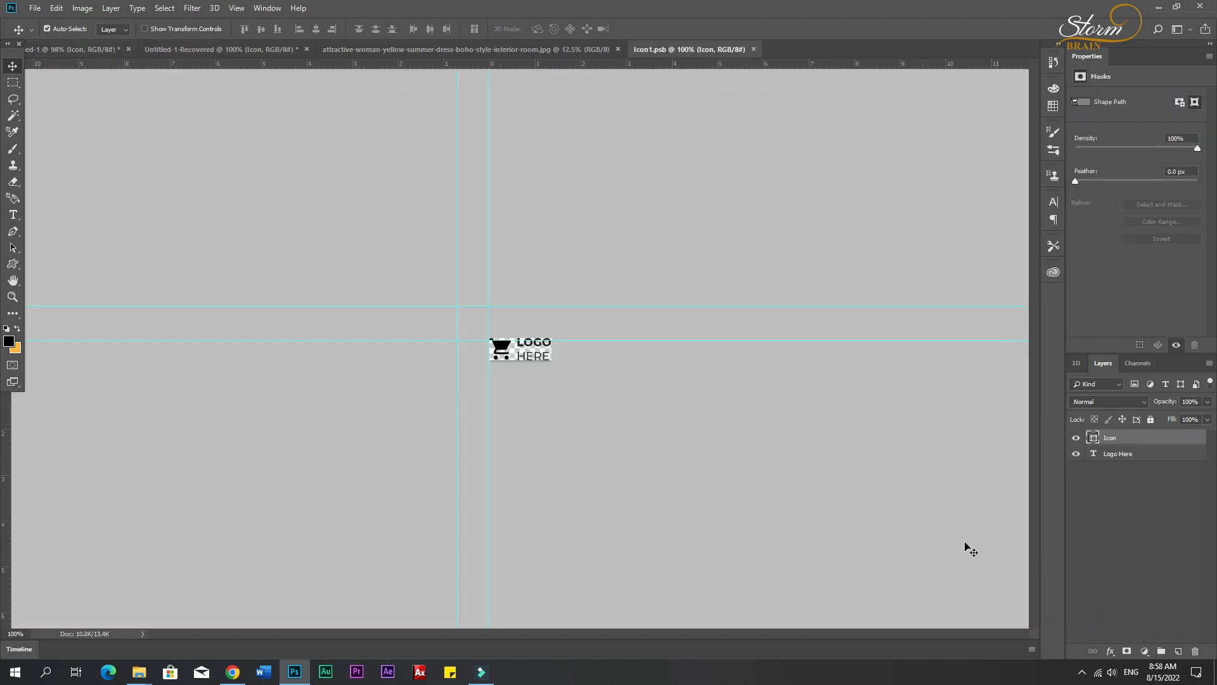
pyautogui.doubleClick(1093, 437)
pyautogui.write('ffffff')
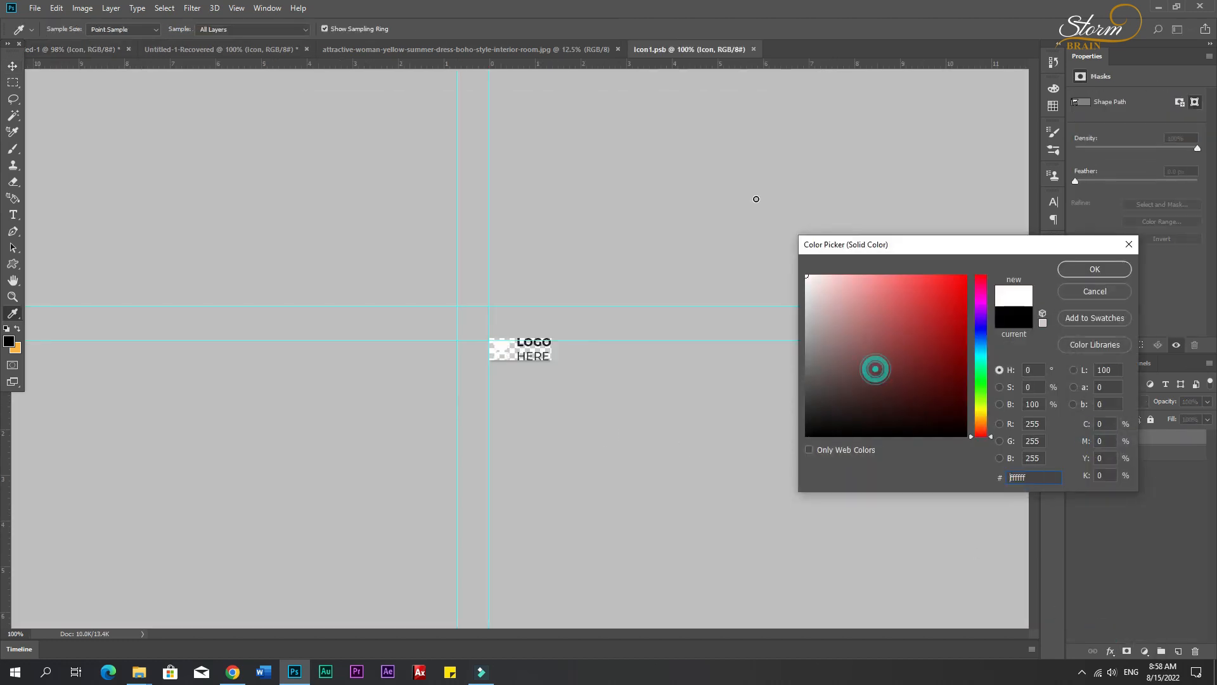
pyautogui.click(1096, 269)
# - Color the "LOGO HERE" text white (ffffff), then save and close the logo's smart object document
pyautogui.doubleClick(1094, 454)
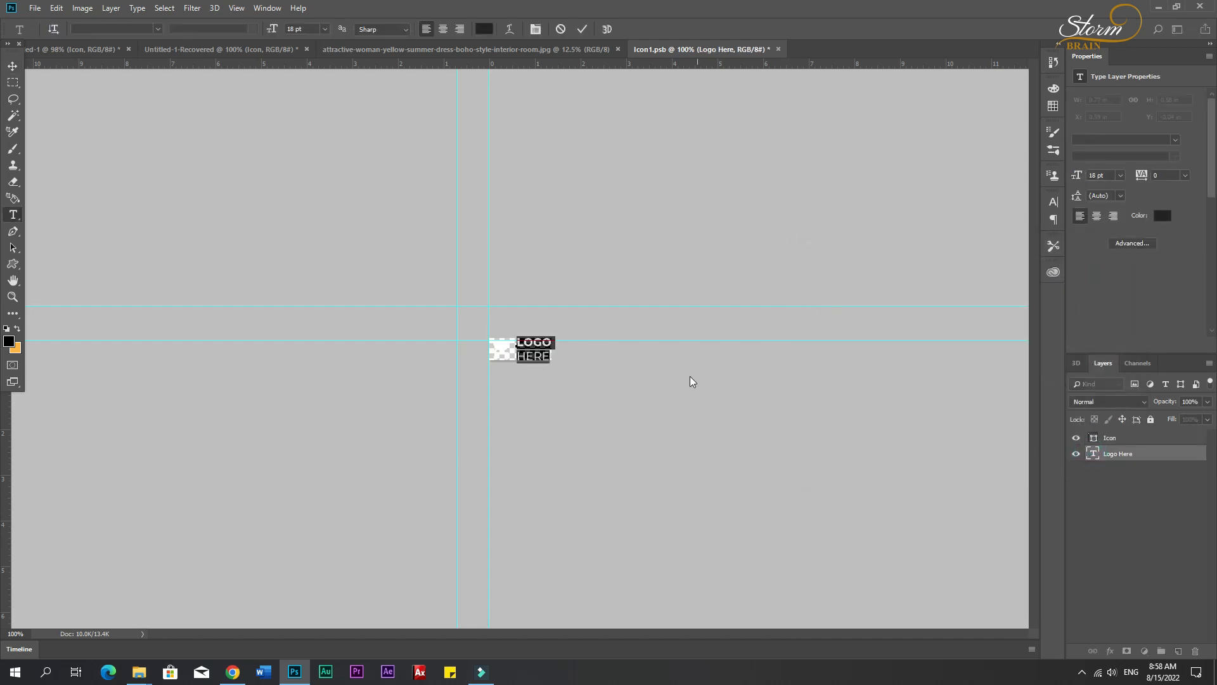
pyautogui.click(1166, 216)
pyautogui.write('ffffff')
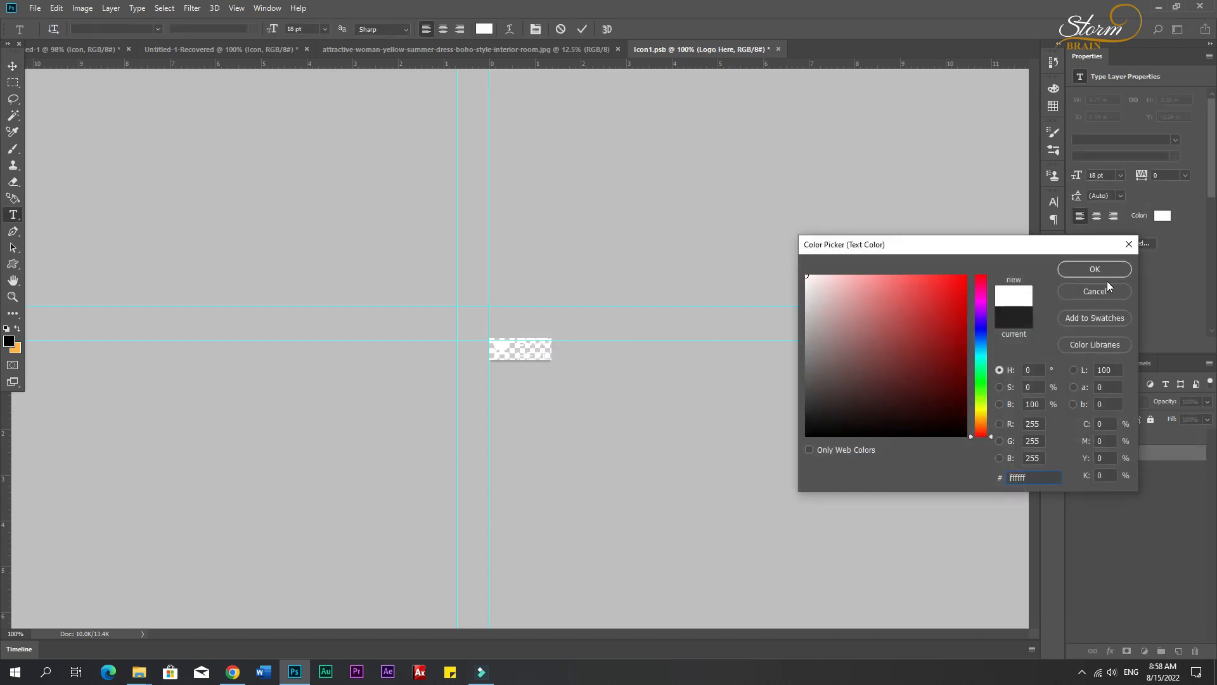
pyautogui.click(1095, 269)
pyautogui.hotkey('ctrl', 's')
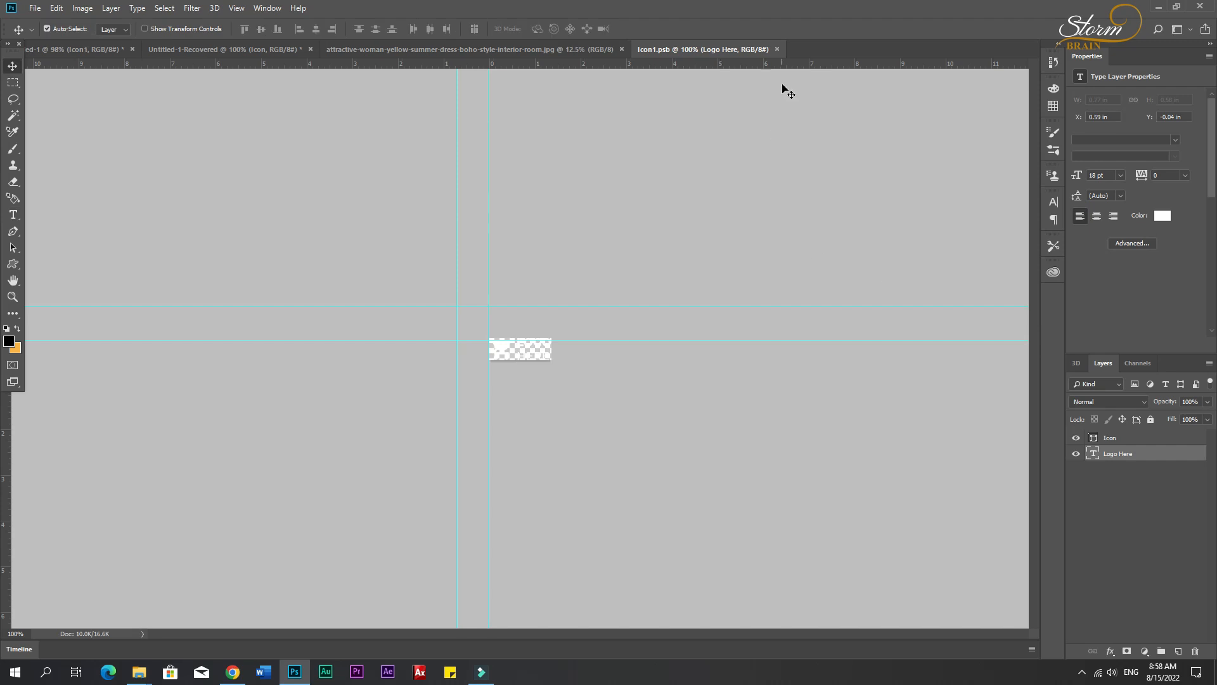
pyautogui.click(779, 49)
# - Move the logo to the post's upper-left corner, aligned with the left edge of the headline texts
pyautogui.hotkey('ctrl', 't')
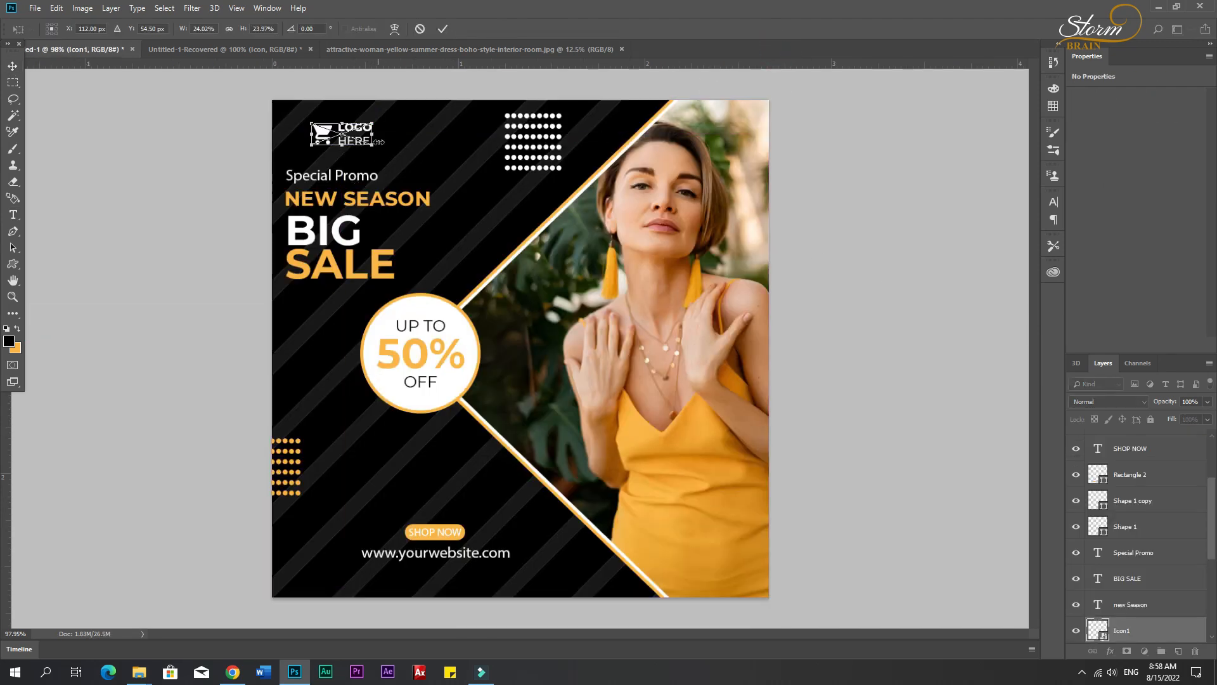
pyautogui.moveTo(350, 137); pyautogui.dragTo(323, 139)
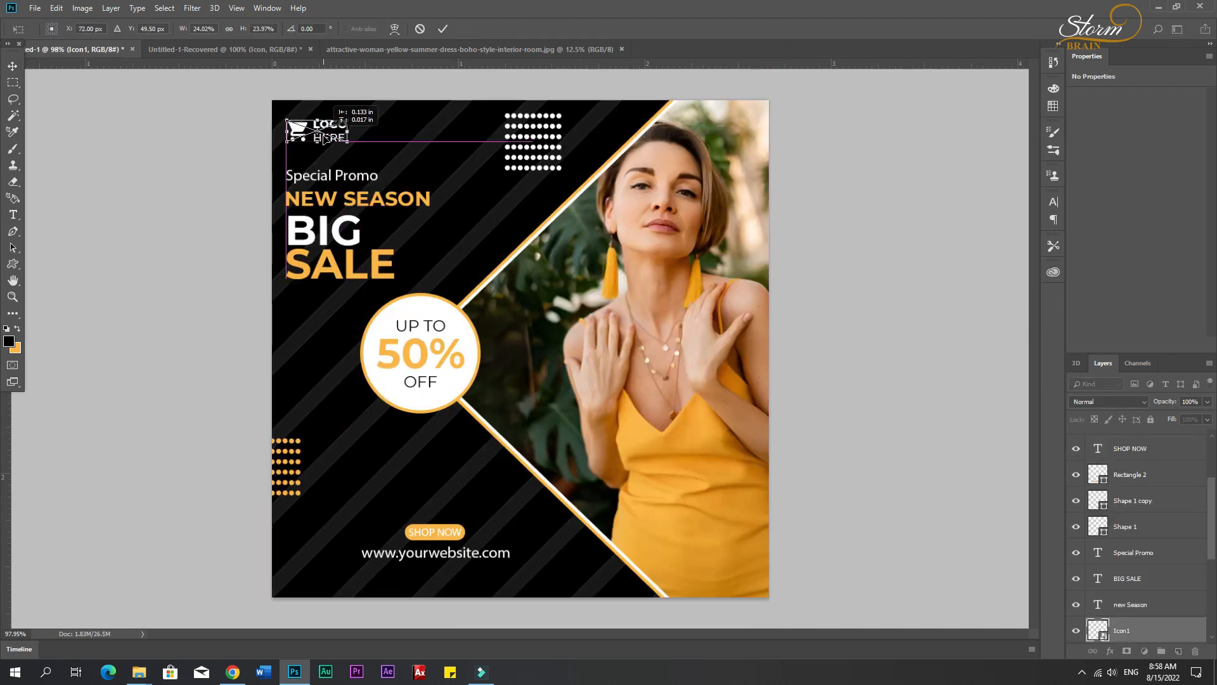
pyautogui.press('Return')
# - Move the "Special Promo" text slightly down, closer to "NEW SEASON"
pyautogui.click(355, 177)
pyautogui.moveTo(354, 176); pyautogui.dragTo(354, 188)
pyautogui.click(880, 356)
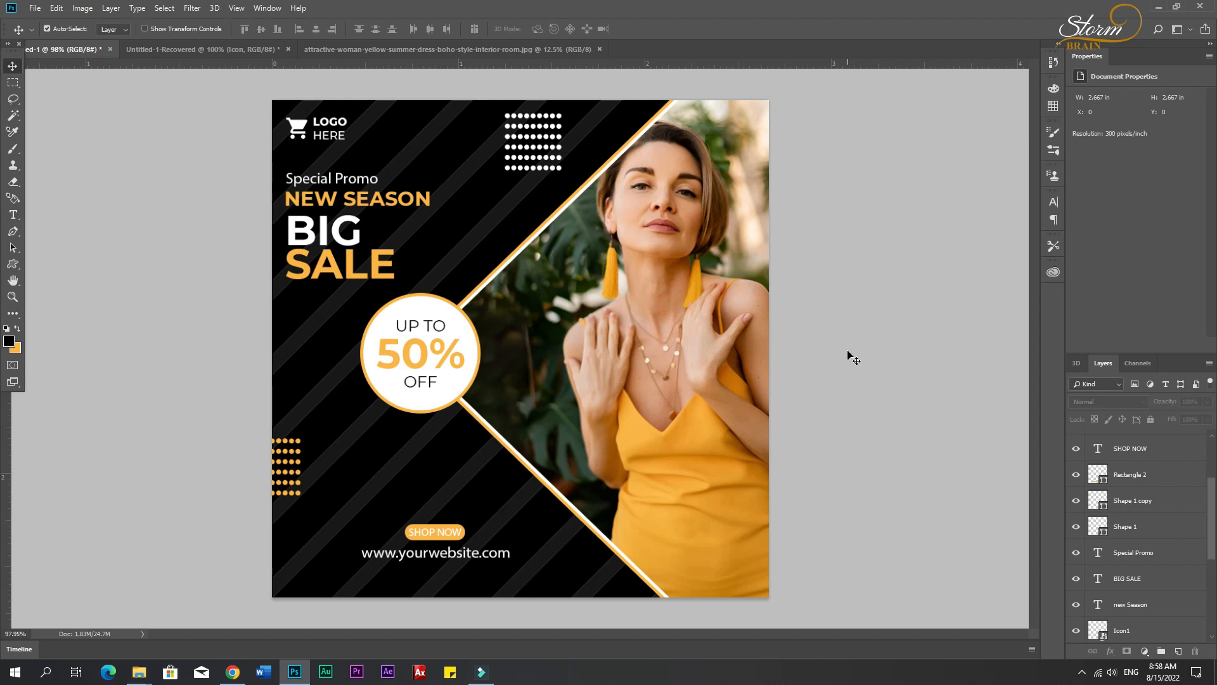
# - Move the white dot pattern up so its first row is cut off by the post's top edge
pyautogui.moveTo(558, 143); pyautogui.dragTo(544, 194)
pyautogui.press('Up')
pyautogui.press('Up')
pyautogui.press('Up')
pyautogui.press('Up')
pyautogui.press('Up')
pyautogui.press('Up')
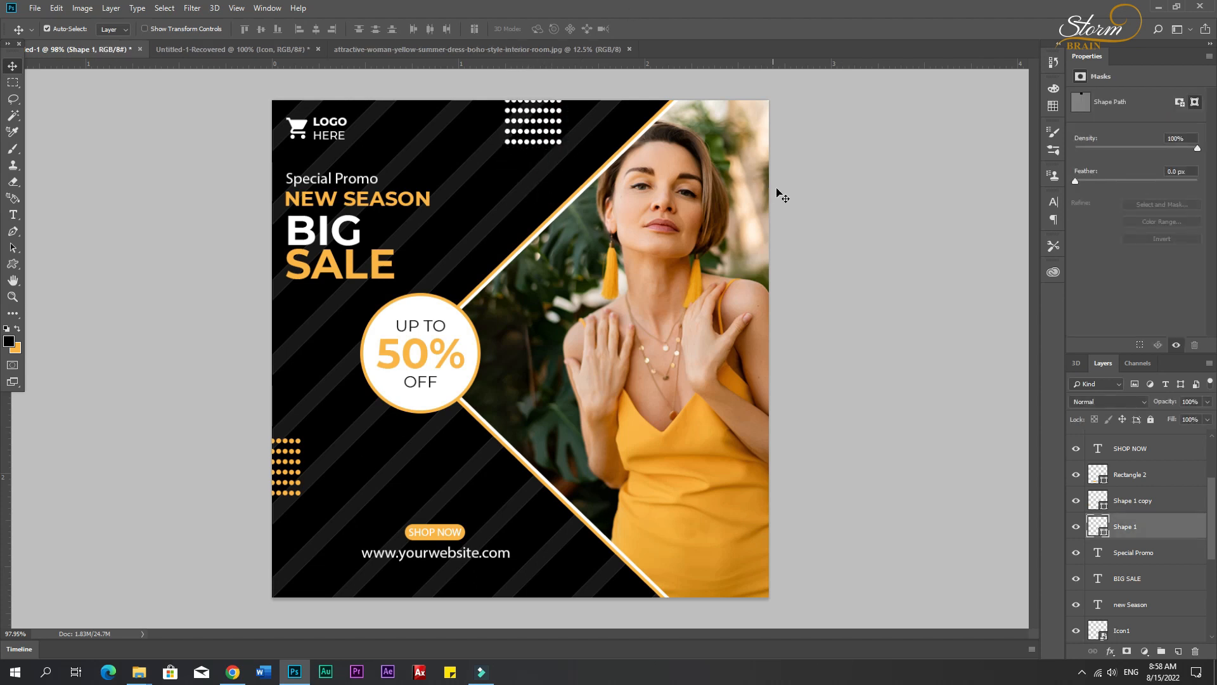
pyautogui.click(837, 249)
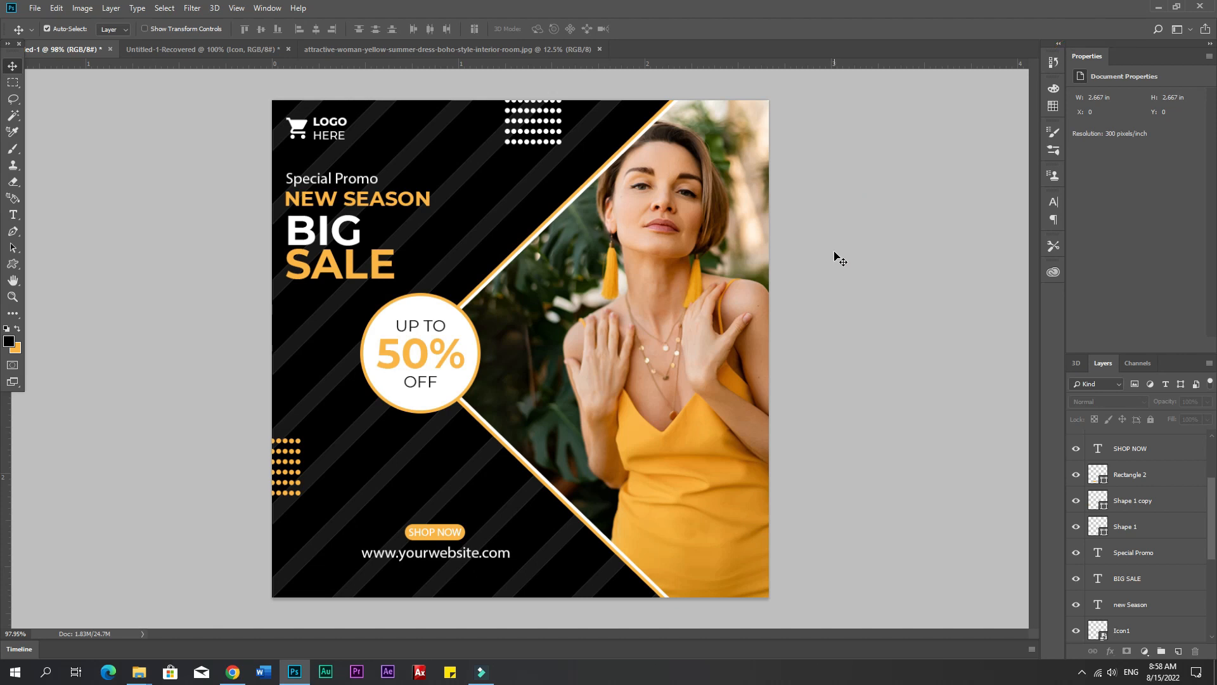